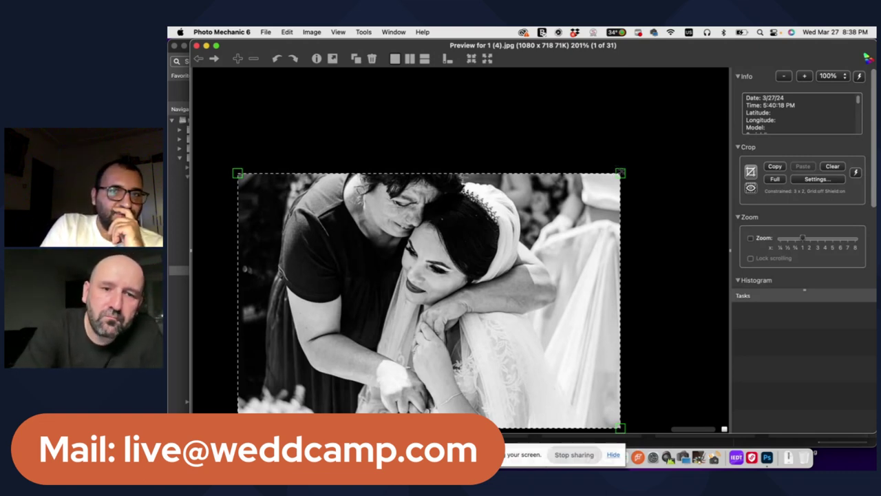
- Try a wider crop of 1 (4).jpg that takes in both women's heads and the figure in the skirt, trimming the image's left edge
drag(620, 173, 727, 102)
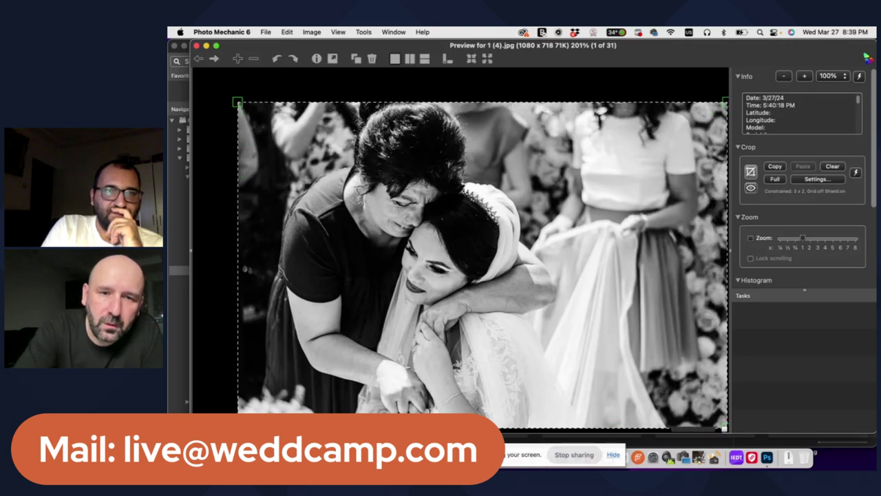
drag(238, 428, 255, 417)
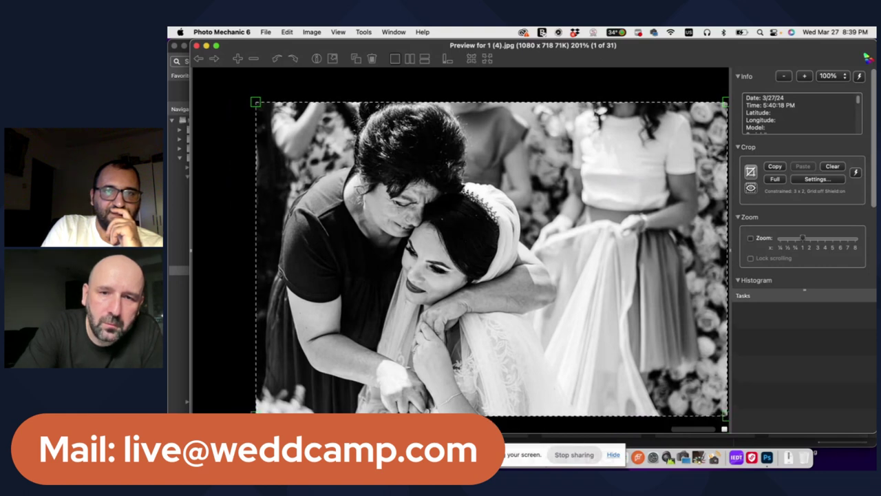
drag(477, 312, 479, 324)
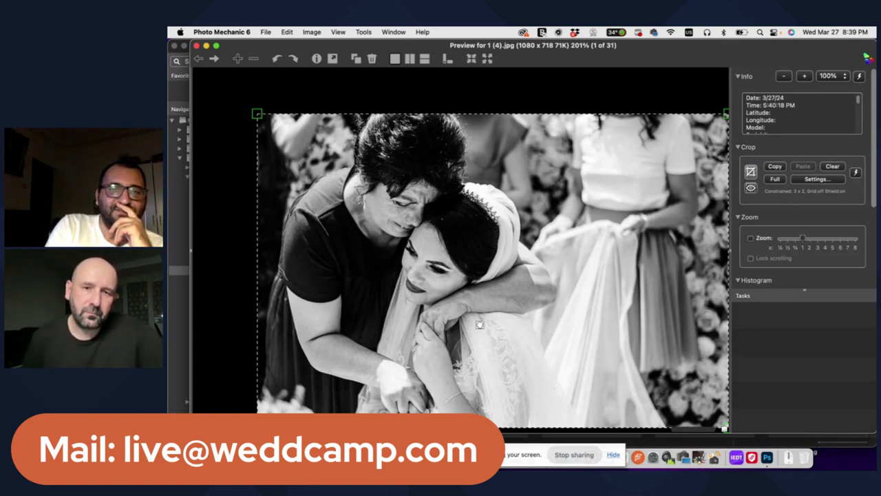
- Tighten the crop of 1 (4).jpg around the two embracing women, cutting out the figure in the skirt and their lower bodies
drag(479, 324, 443, 215)
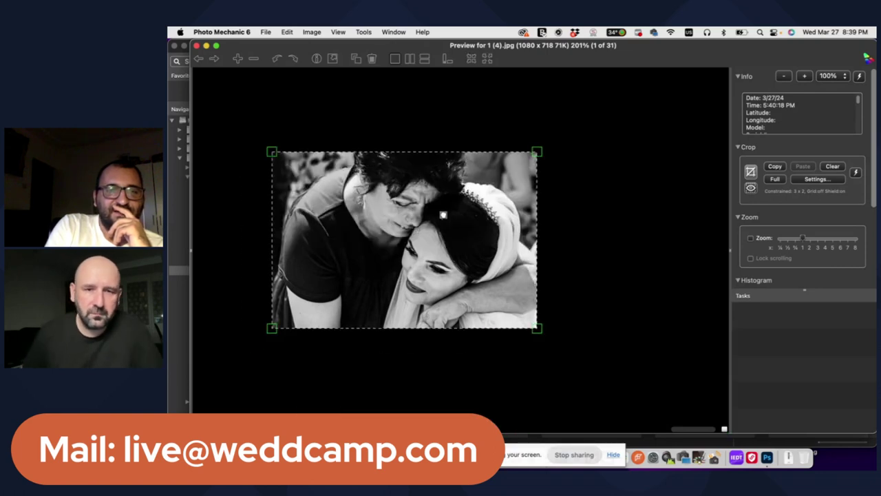
drag(272, 328, 251, 342)
mouse_move(397, 309)
mouse_down()
mouse_move(380, 289)
mouse_move(405, 316)
mouse_up()
drag(465, 295, 467, 295)
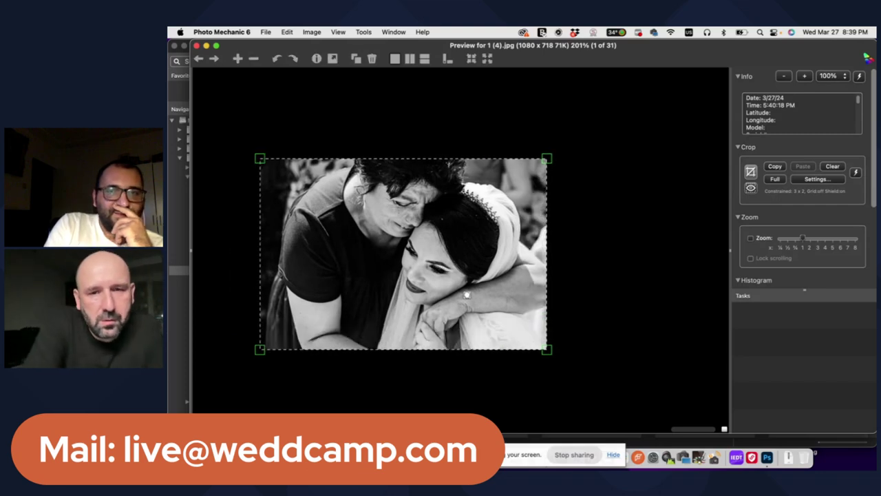
- Extend the crop of 1 (4).jpg over the skirted figure and down to the photo's lower edge, and close the preview
drag(543, 161, 583, 137)
drag(589, 349, 702, 430)
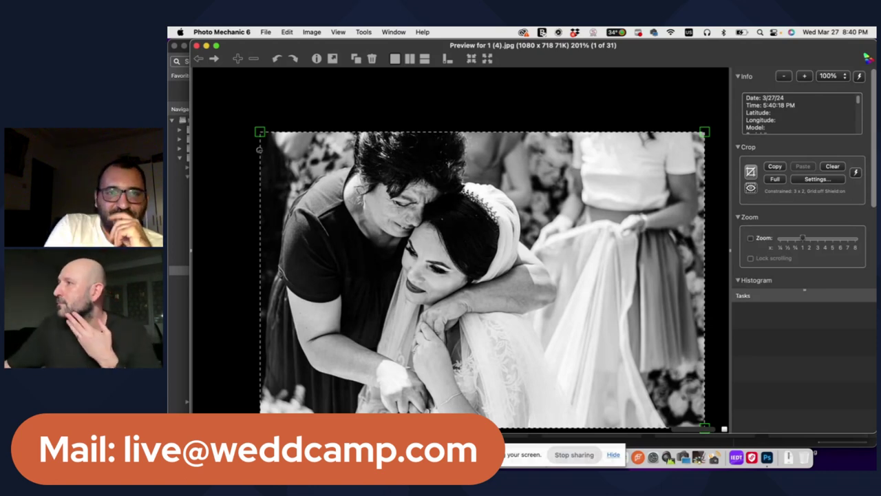
key(Escape)
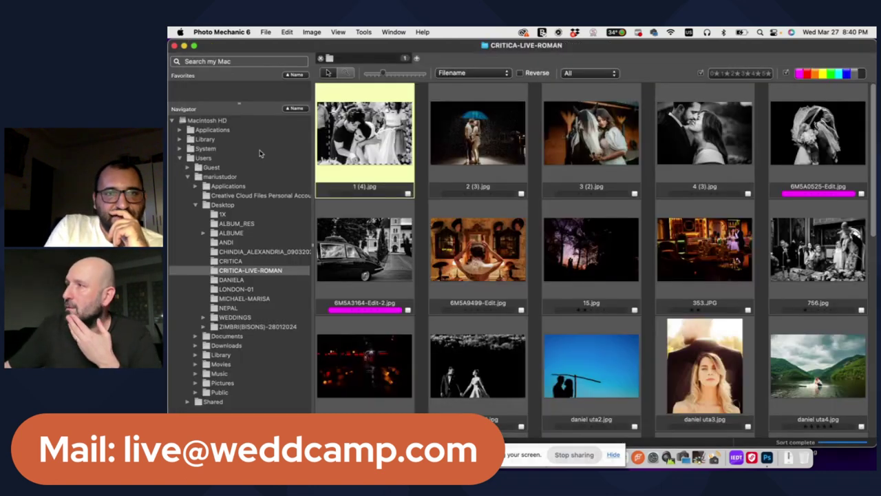
- Open the preview of 2 (3).jpg, shrink its window and move it aside to uncover the folder tree
key(Right)
key(Return)
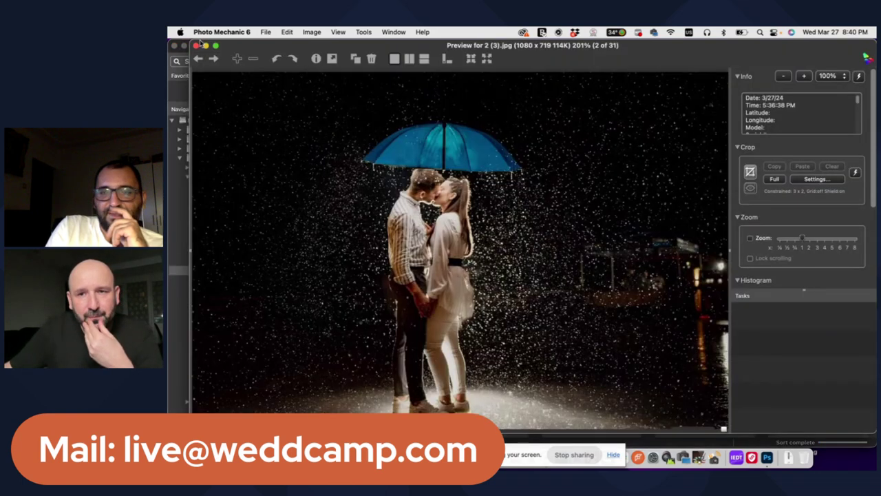
mouse_move(216, 47)
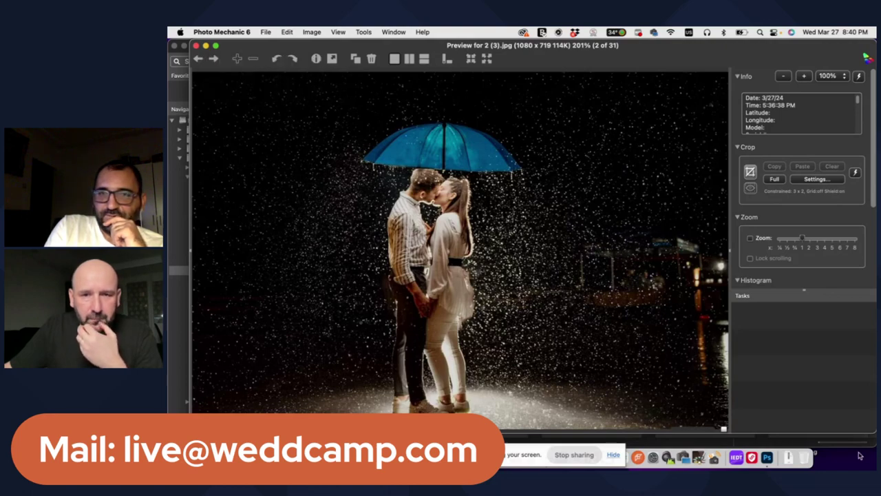
drag(875, 432, 831, 401)
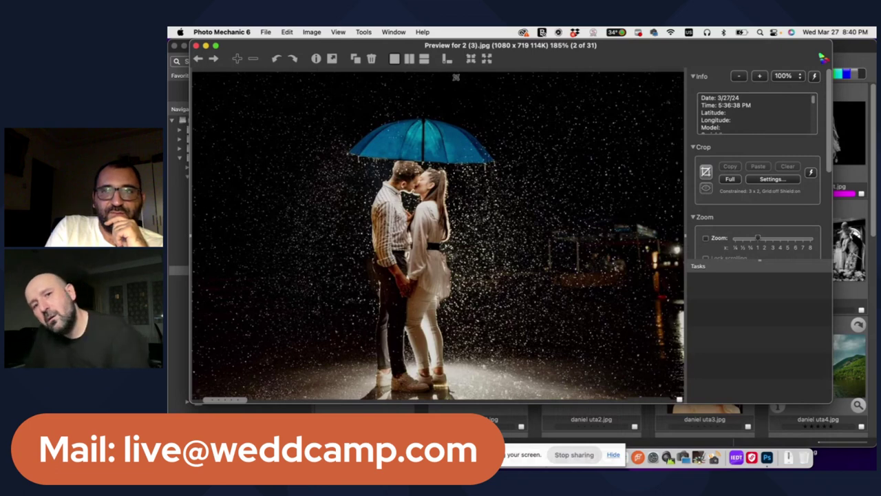
drag(464, 45, 508, 46)
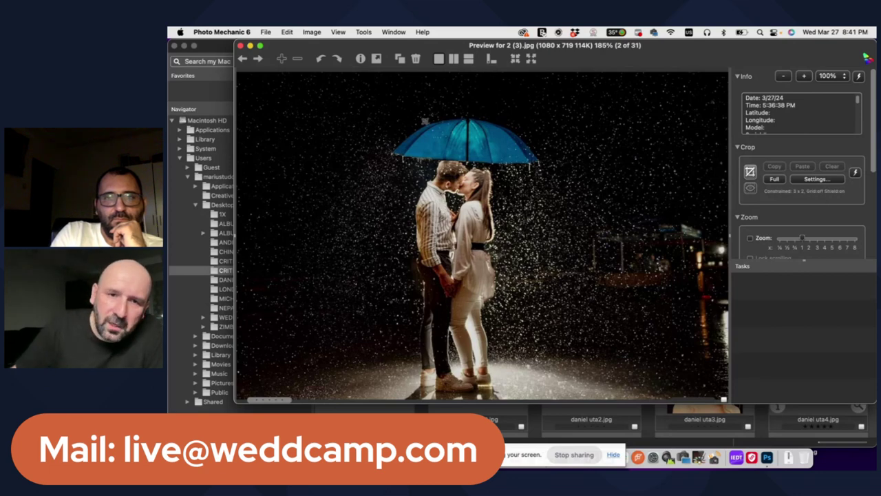
- Crop 2 (3).jpg around the umbrella couple, keeping the photo's left and lower edges and trimming above the umbrella and on the right
key(c)
drag(589, 302, 682, 365)
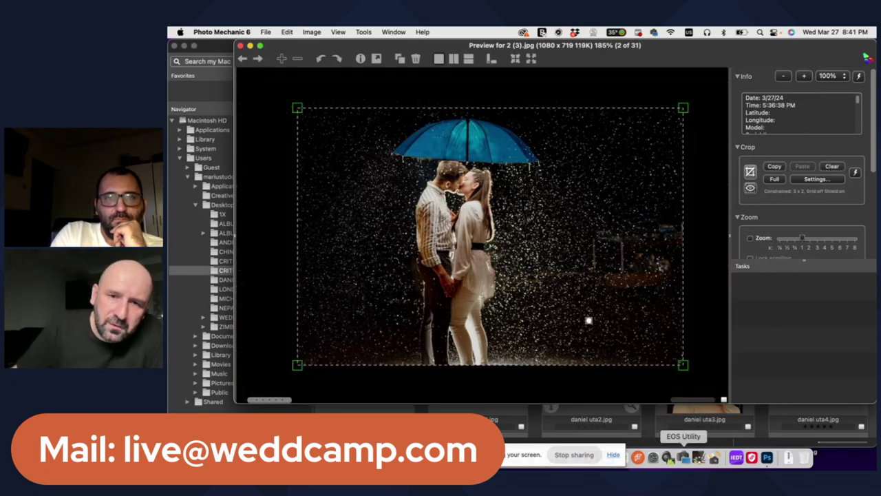
drag(588, 321, 537, 355)
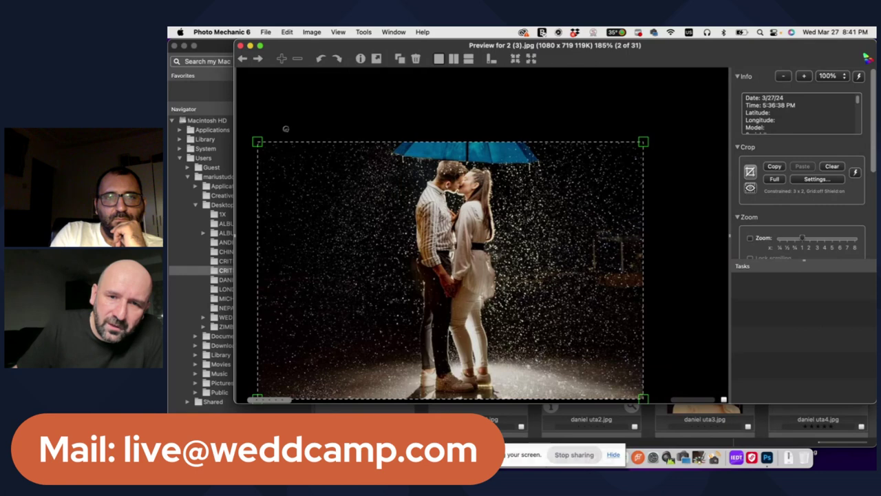
drag(258, 142, 238, 127)
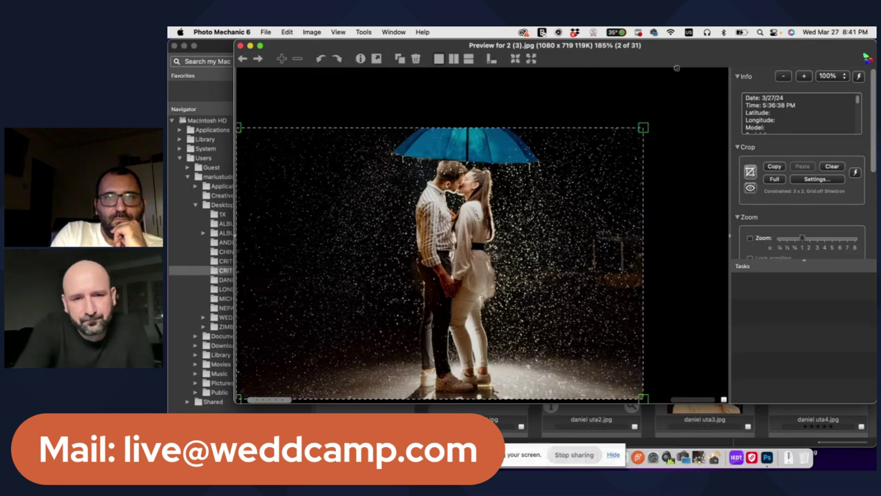
drag(643, 127, 672, 107)
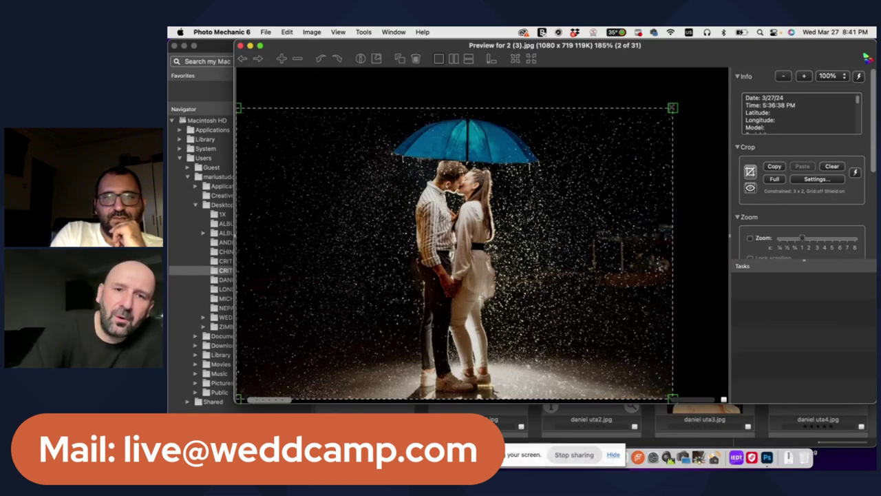
- Fine-tune the crop of 2 (3).jpg by shifting it slightly right and adjusting its upper-right corner just above the umbrella
mouse_move(566, 252)
mouse_down()
mouse_move(620, 249)
mouse_move(579, 253)
mouse_up()
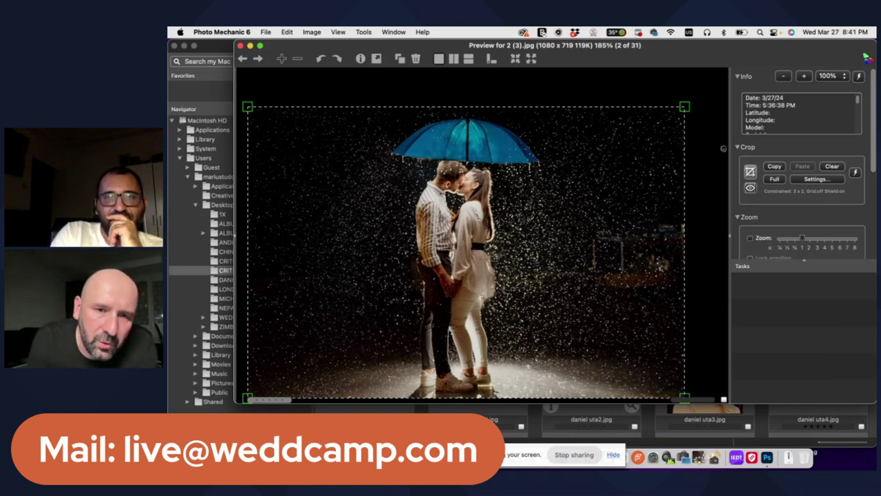
mouse_move(685, 106)
mouse_down()
mouse_move(591, 100)
mouse_move(677, 110)
mouse_up()
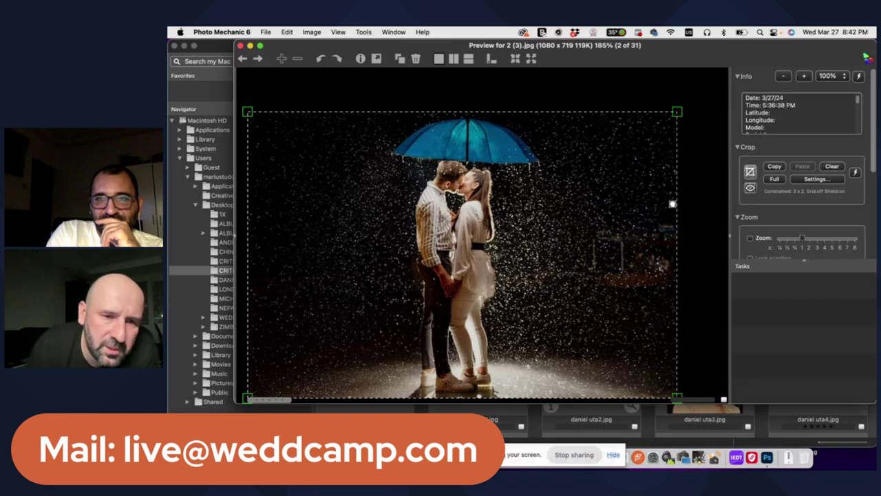
drag(672, 205, 678, 125)
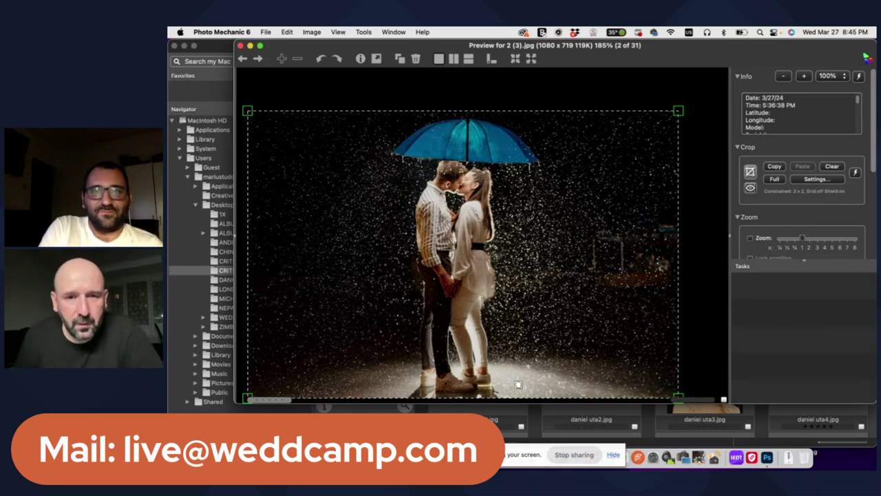
- Show 3 (2).jpg and crop it around the bride and horse, trimming narrow strips from the photo's left and lower edges
key(Right)
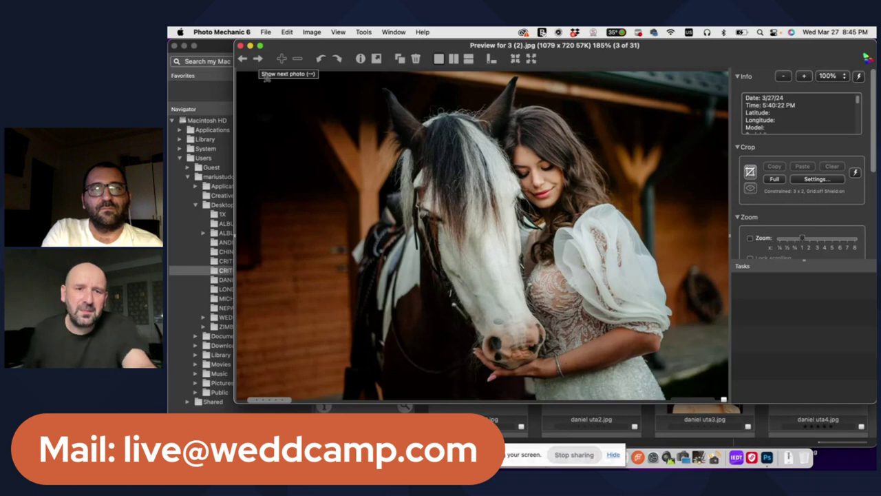
drag(267, 78, 726, 385)
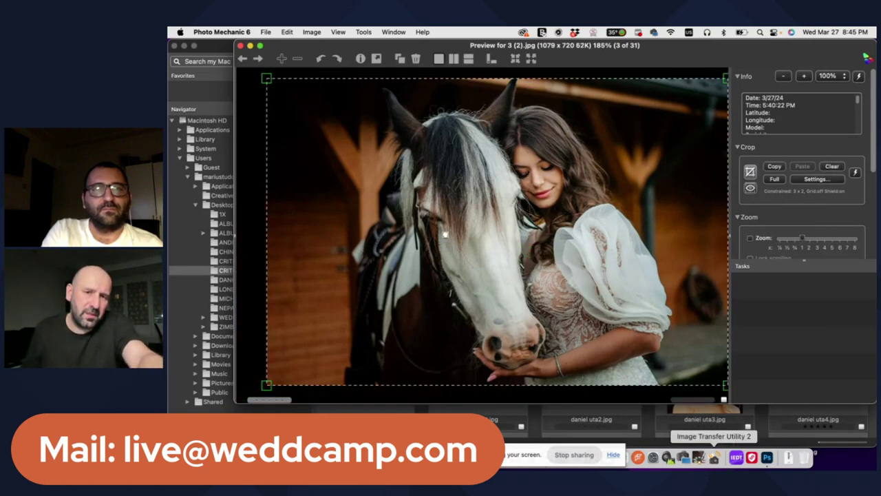
drag(266, 78, 261, 75)
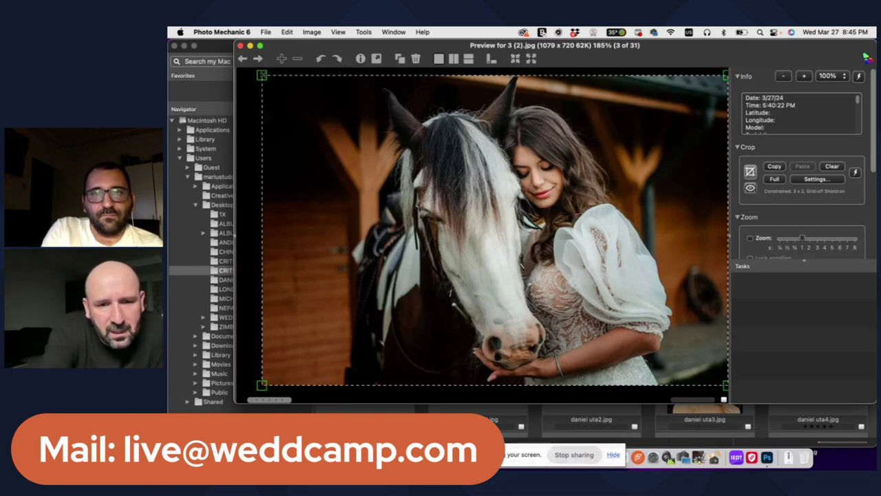
drag(461, 112, 462, 112)
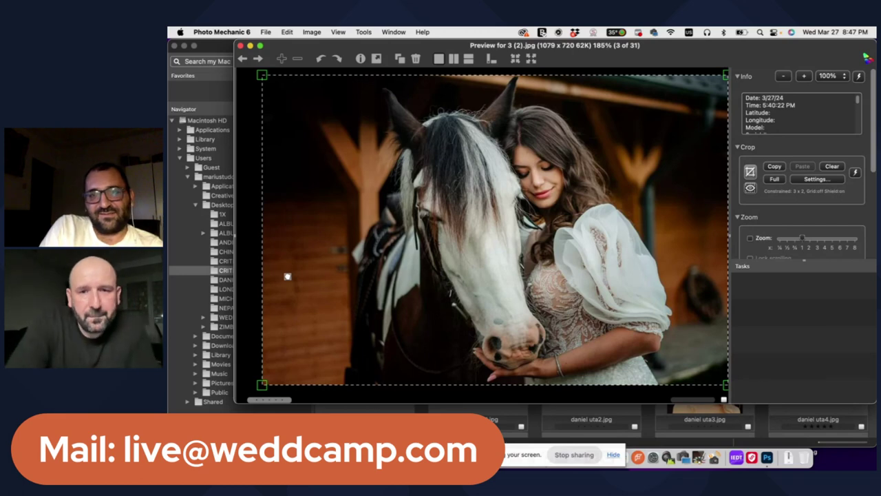
- Show 4 (3).jpg and crop it tighter on the couple, with the crop starting at the photo's upper-left corner
key(Right)
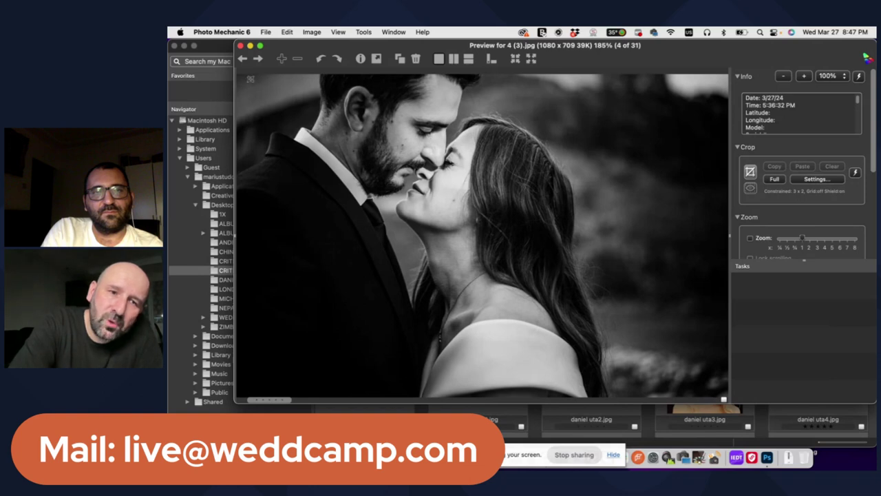
drag(250, 80, 617, 358)
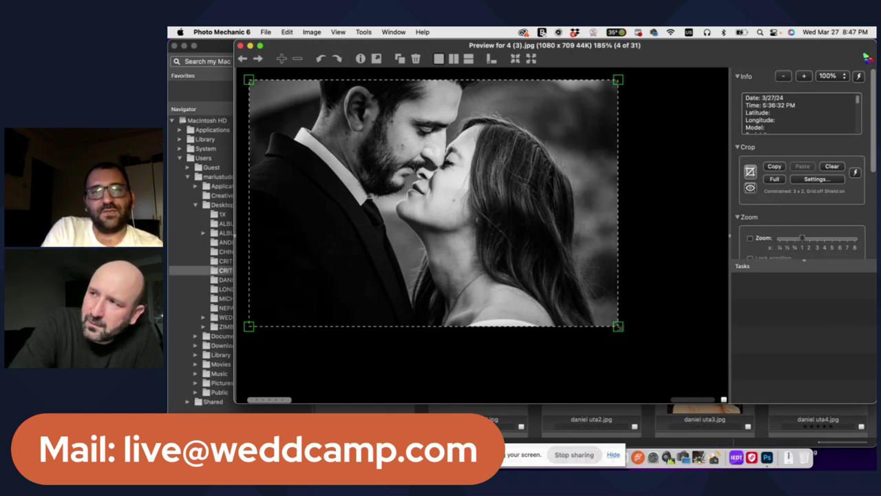
drag(618, 326, 671, 393)
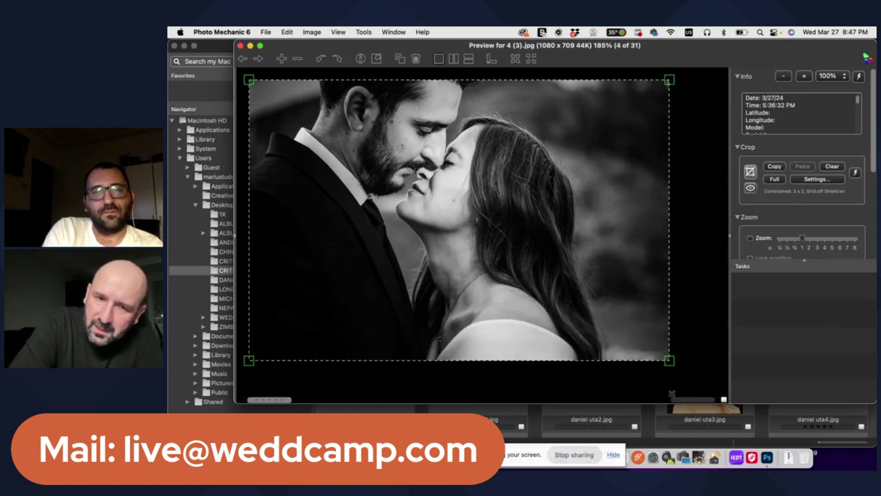
drag(600, 275, 556, 266)
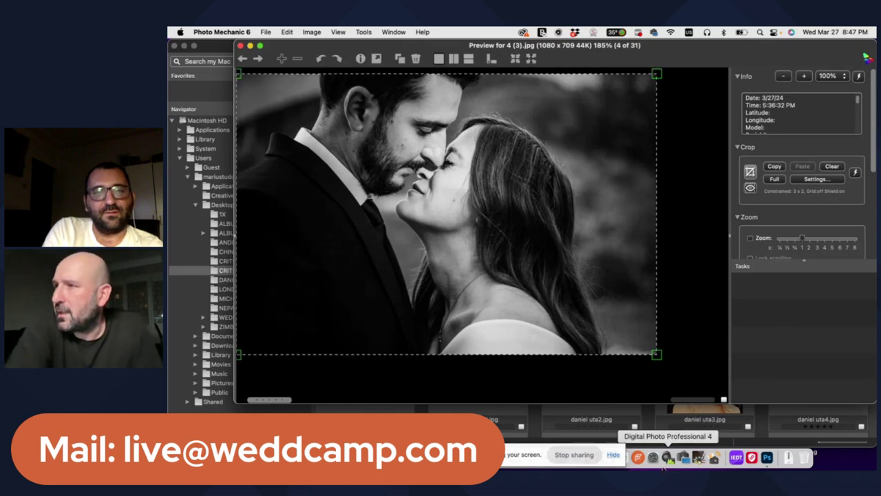
drag(657, 354, 678, 369)
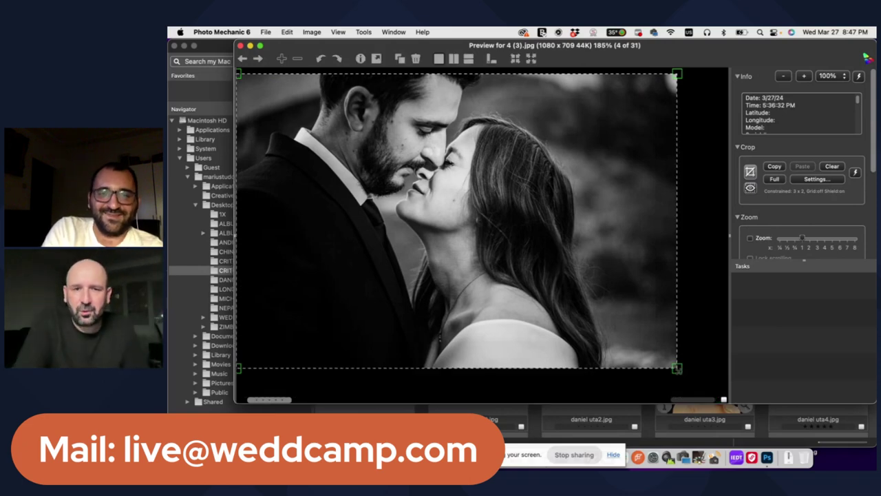
drag(677, 369, 642, 357)
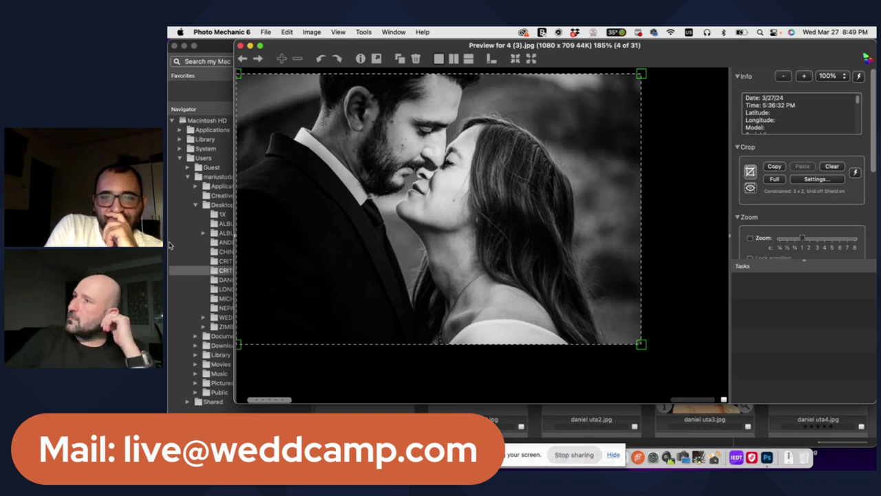
- Show 6M5A0525-Edit.jpg and crop it around the veiled couple, trimming all sides and the lower part of the dress
key(Right)
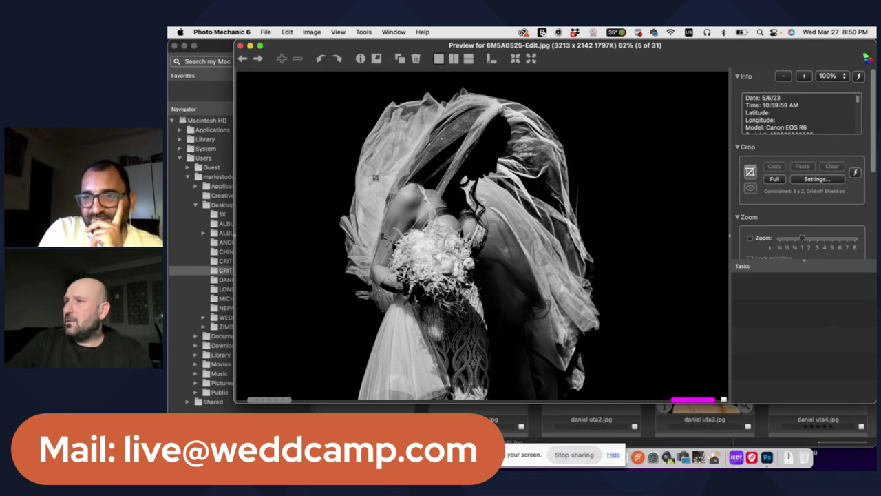
scroll(800, 124, down, 1)
scroll(800, 123, down, 1)
scroll(800, 125, down, 1)
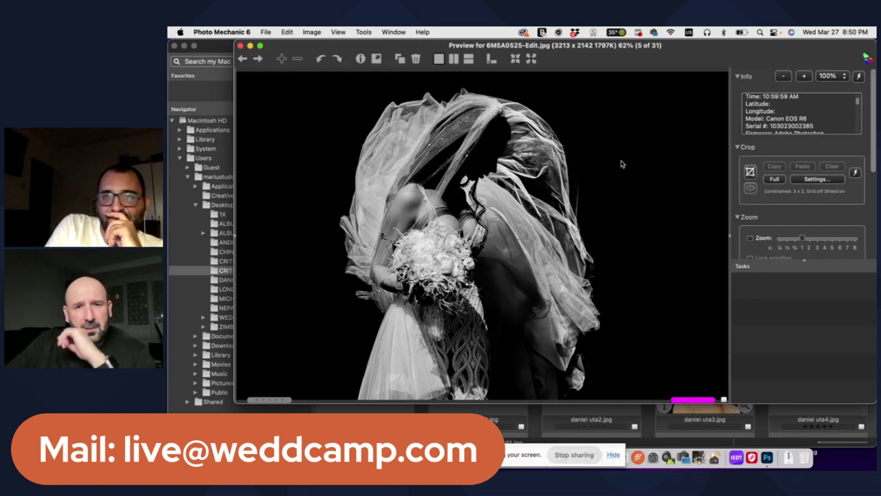
click(750, 173)
drag(285, 90, 677, 348)
drag(596, 339, 586, 300)
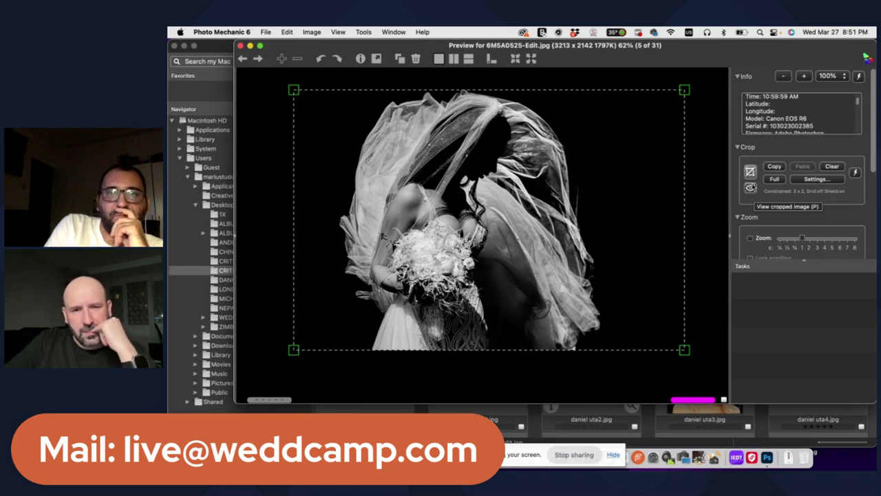
- Check the framing of 6M5A0525-Edit.jpg with the crop tool off, and slightly enlarge the crop at its upper-left and lower-right corners
click(750, 171)
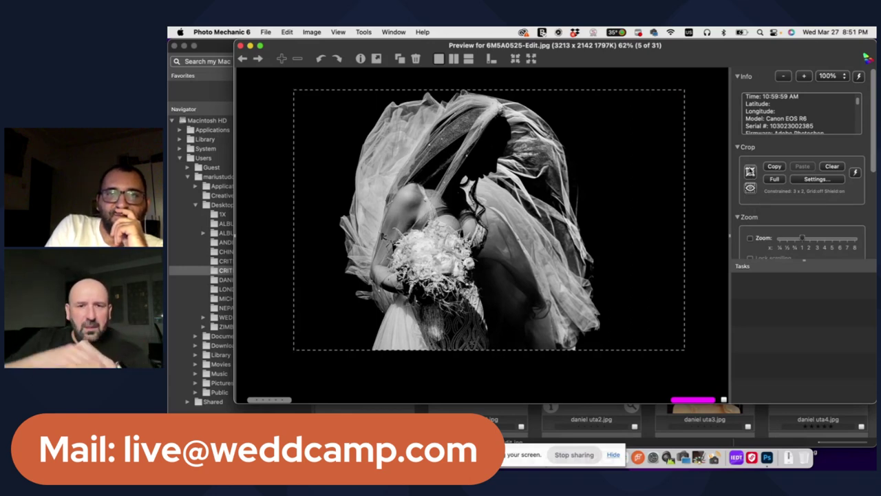
click(750, 172)
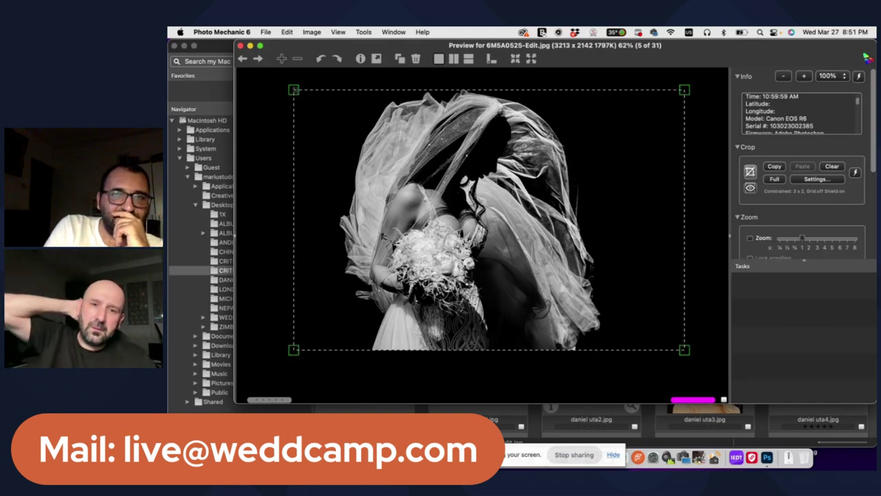
click(294, 90)
drag(294, 90, 284, 83)
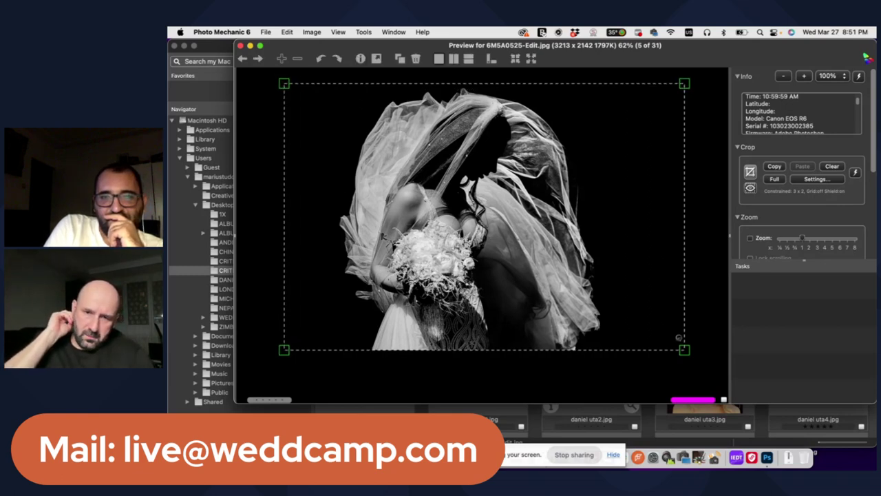
drag(683, 349, 699, 359)
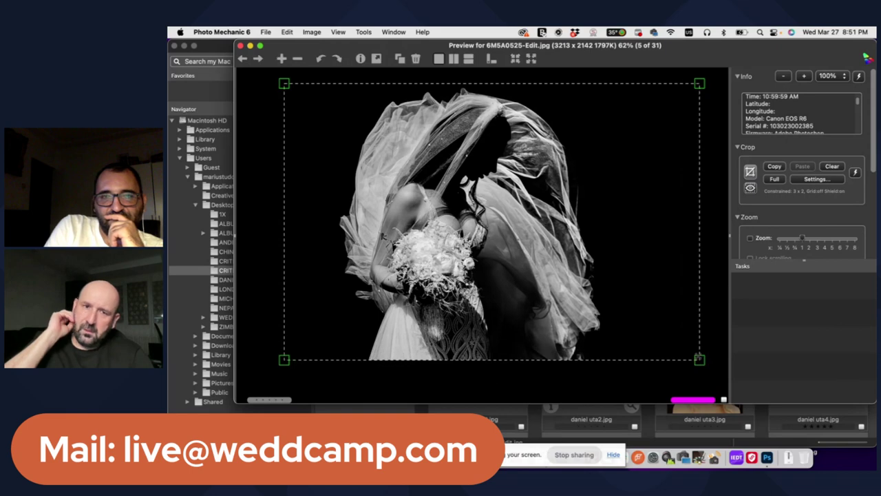
- Try shifting the crop on 6M5A0525-Edit.jpg sideways to place the veiled couple off-centre, and resize it slightly from its lower-left corner
drag(627, 221, 709, 218)
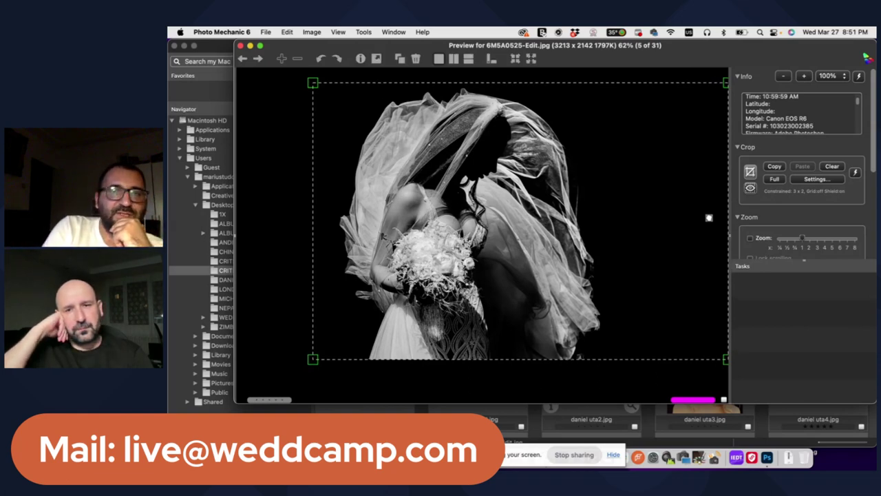
drag(636, 206, 487, 198)
click(278, 249)
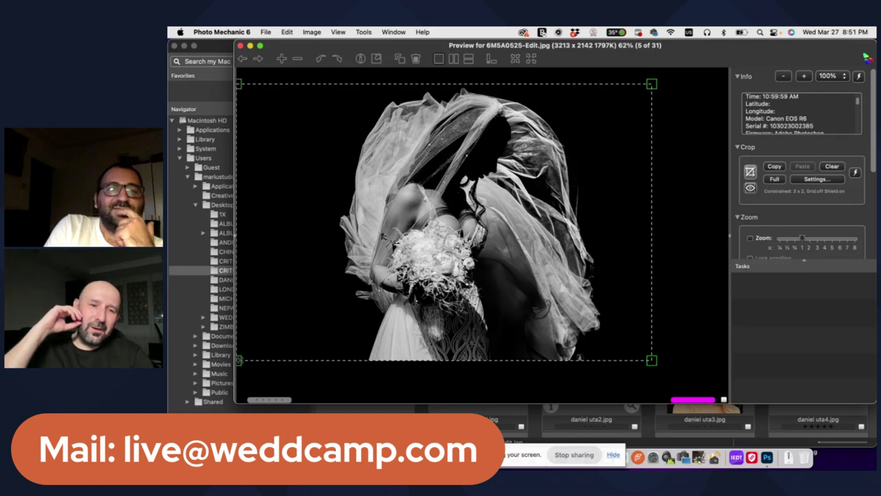
drag(239, 359, 249, 350)
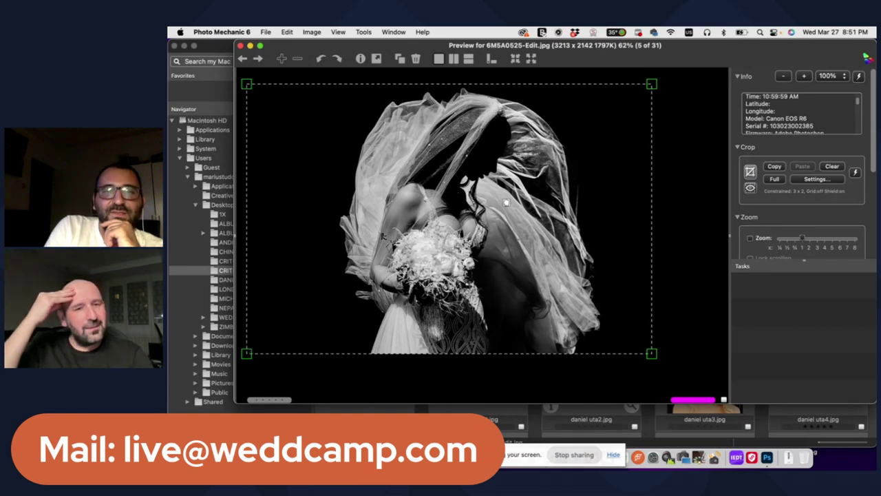
drag(506, 201, 574, 226)
mouse_move(309, 355)
mouse_down()
mouse_move(245, 396)
mouse_move(292, 356)
mouse_up()
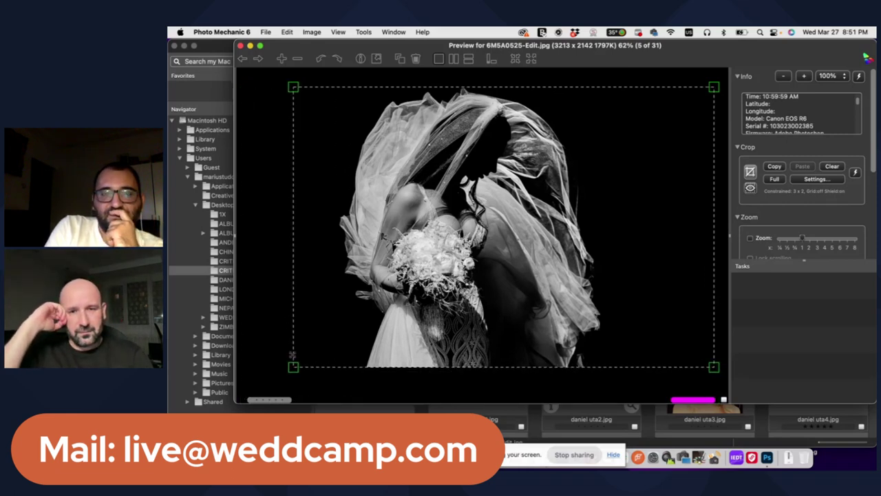
drag(292, 355, 291, 356)
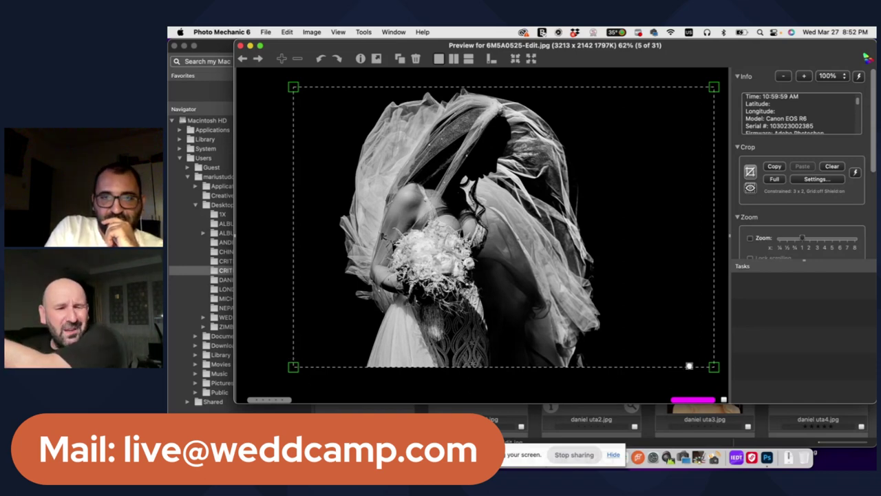
- Tighten the crop around the veiled couple so it ends just below the bouquet, and centre it horizontally on them
drag(689, 365, 661, 325)
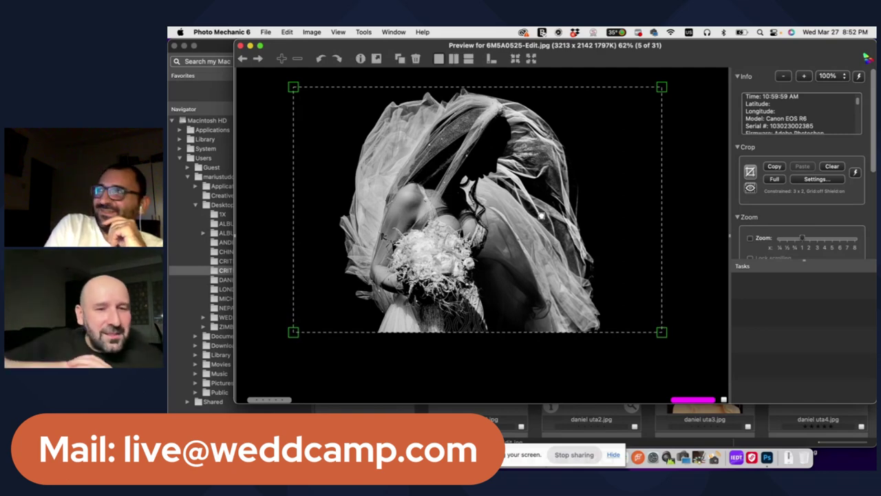
drag(542, 216, 553, 213)
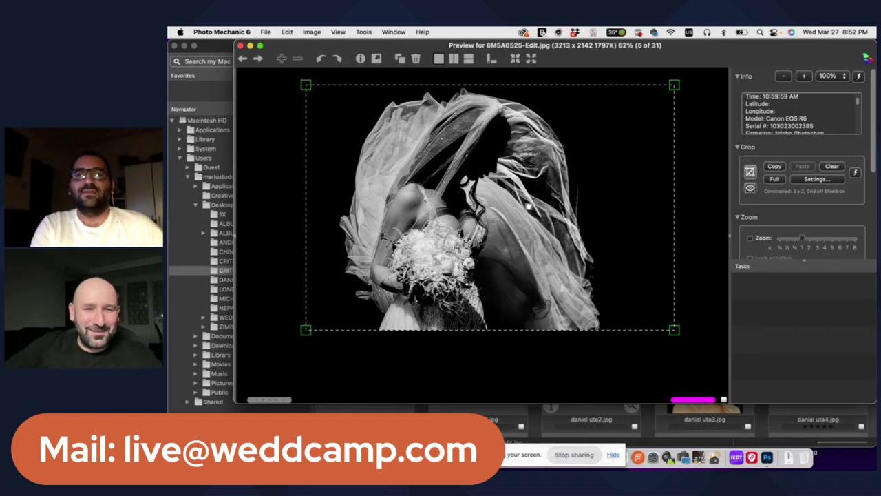
drag(675, 330, 633, 302)
drag(306, 85, 312, 89)
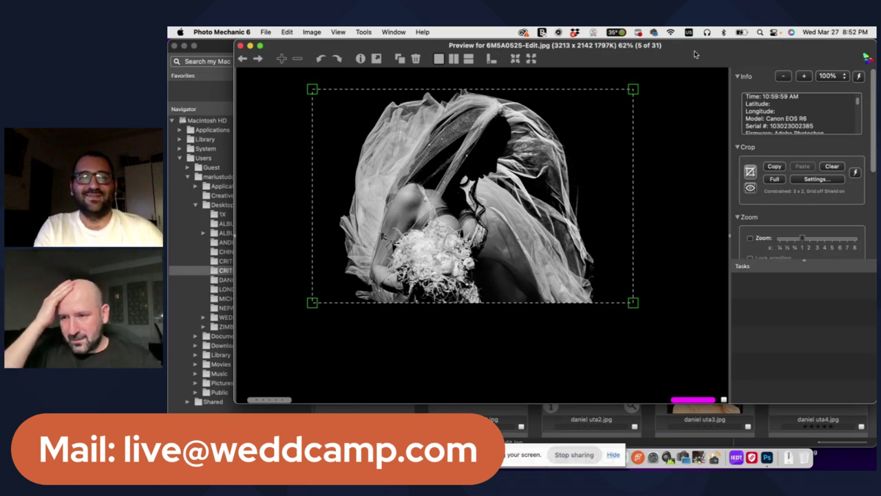
mouse_move(312, 302)
mouse_down()
mouse_move(352, 274)
mouse_move(326, 294)
mouse_up()
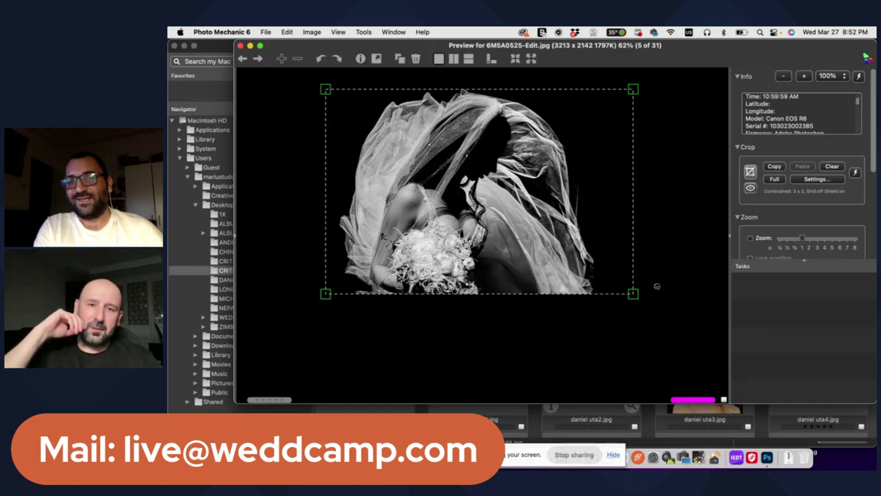
drag(632, 293, 652, 305)
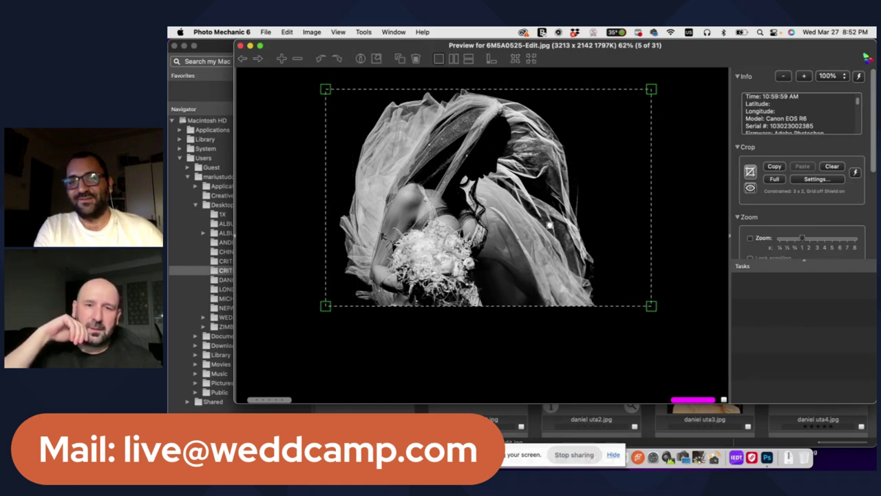
drag(550, 225, 531, 224)
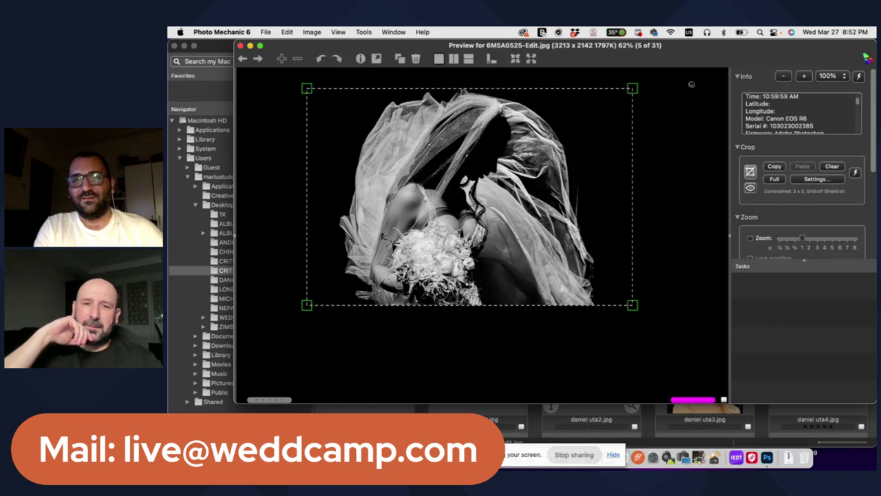
- Tilt the crop counter-clockwise, shift it slightly to the right over the couple, and turn off the crop tool
drag(691, 84, 650, 89)
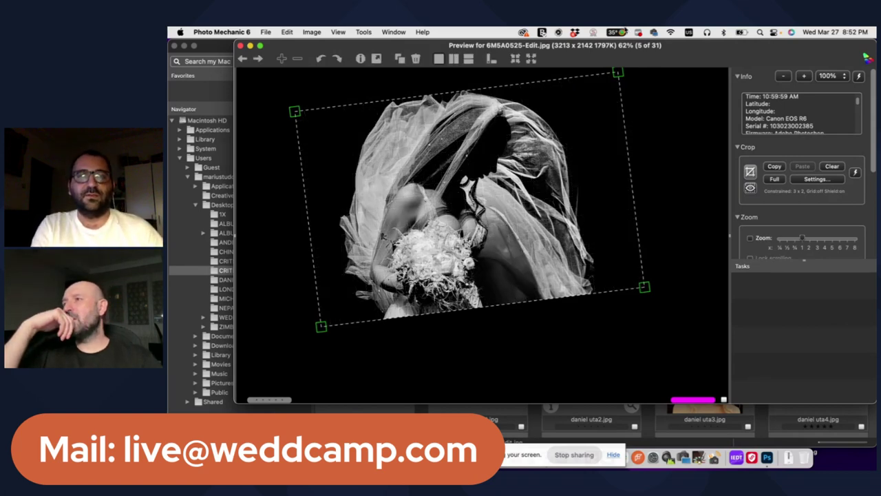
drag(544, 167, 559, 161)
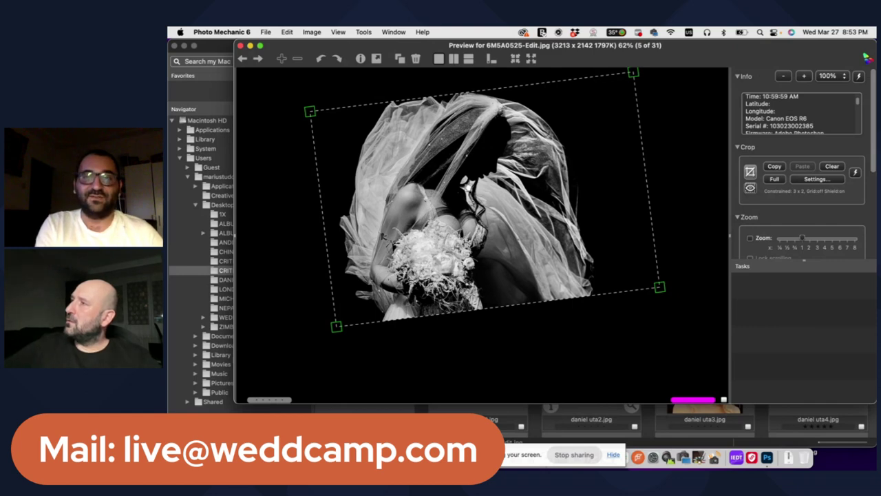
click(749, 171)
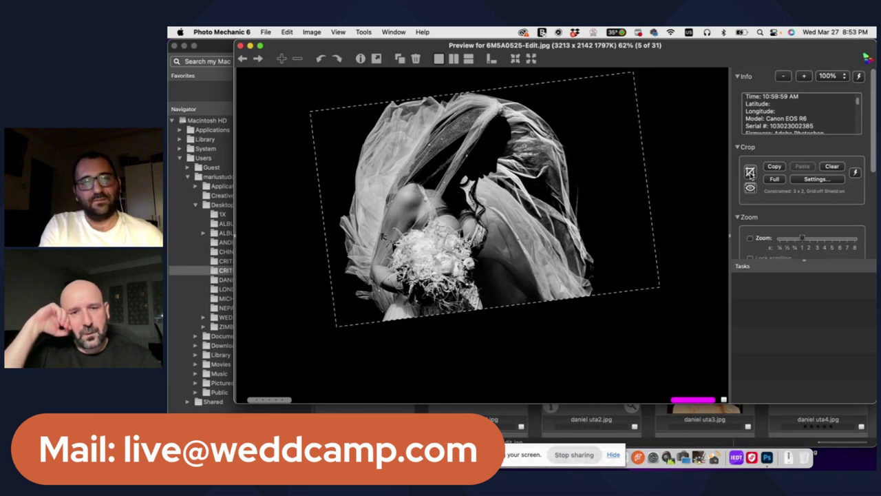
- Show 6M5A3164-Edit-2.jpg and crop it around the car and building entrance, trimming the photo's upper, left and right edges
key(Right)
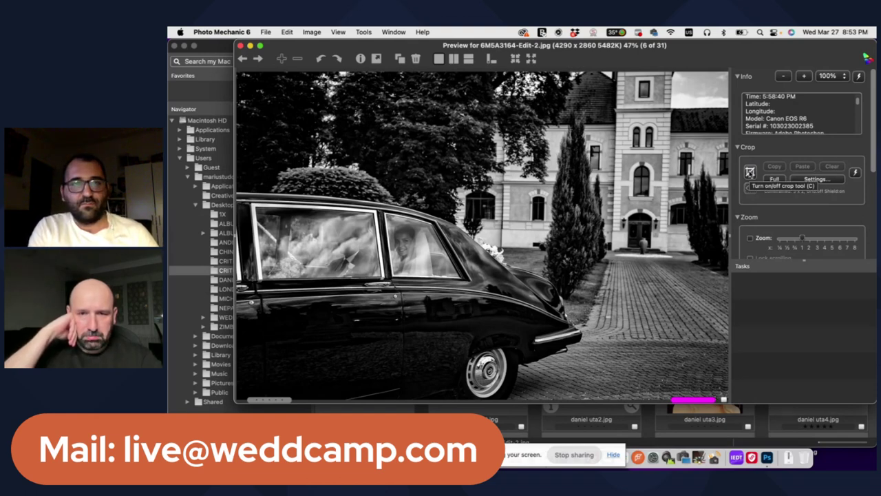
key(c)
drag(261, 98, 713, 398)
drag(611, 349, 599, 349)
drag(701, 98, 668, 120)
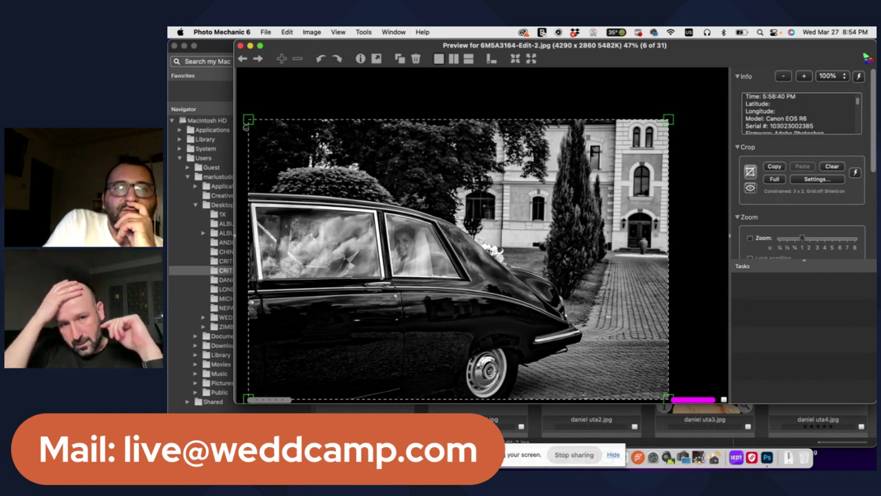
drag(246, 128, 263, 128)
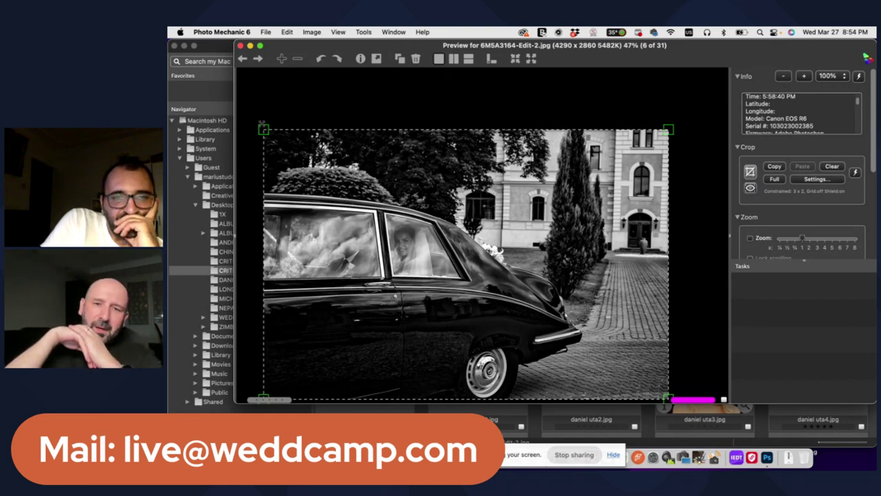
drag(263, 129, 249, 120)
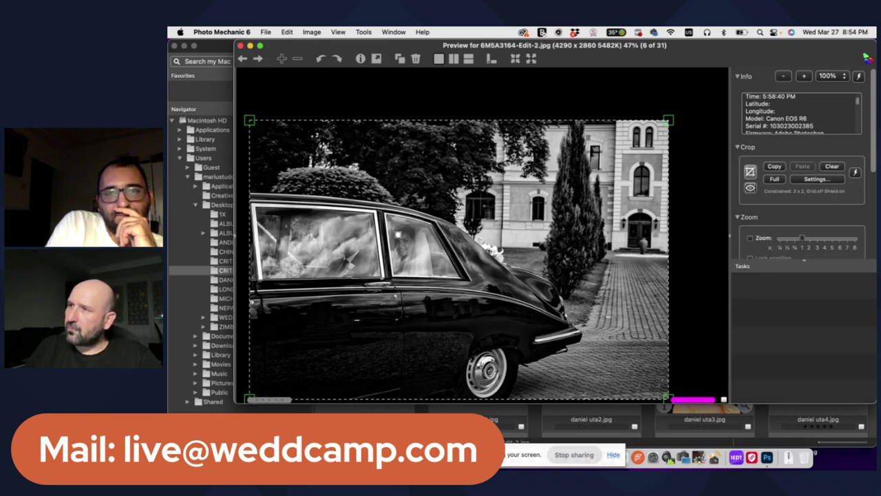
- Tighten the car photo's crop from its upper-left corner, tilt it slightly clockwise, and check the framing with the crop tool off
mouse_move(411, 258)
mouse_down()
mouse_move(469, 276)
mouse_move(411, 269)
mouse_up()
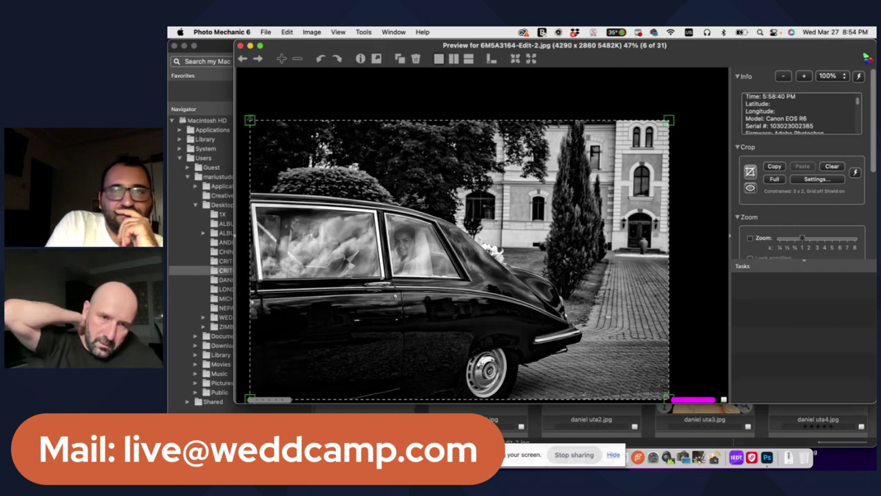
drag(249, 121, 268, 131)
drag(668, 154, 670, 136)
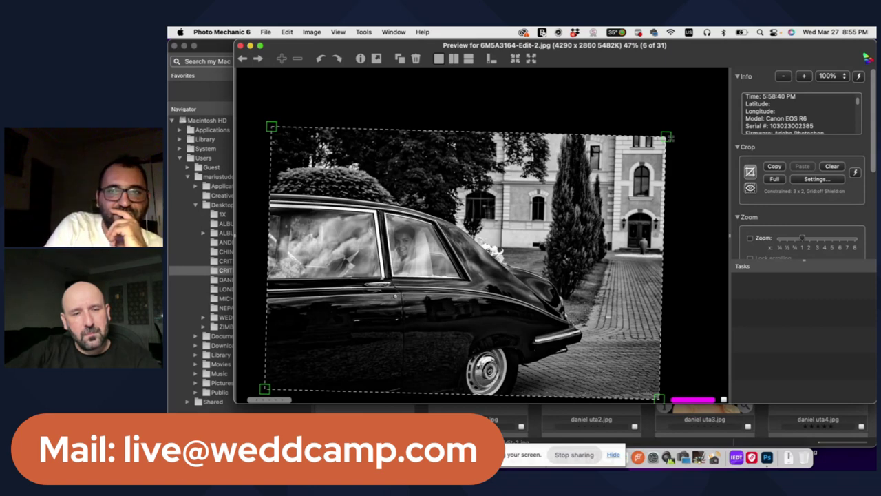
click(750, 171)
click(750, 172)
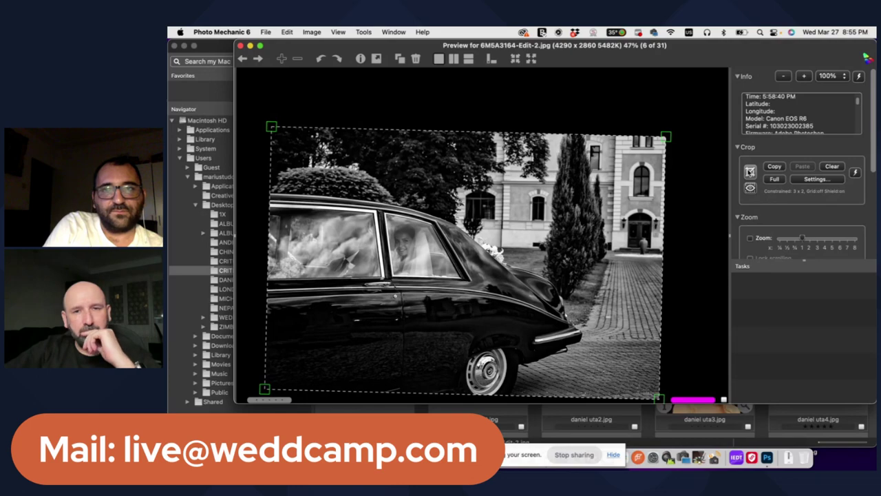
- Compare 6M5A3164-Edit-2.jpg with the other thumbnails, reopen its preview, and tighten the crop further from the upper-left corner
key(Escape)
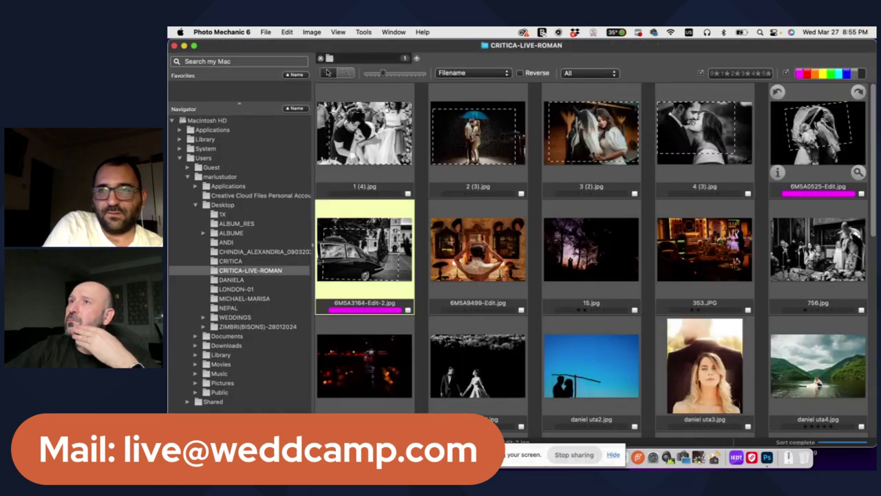
key(Return)
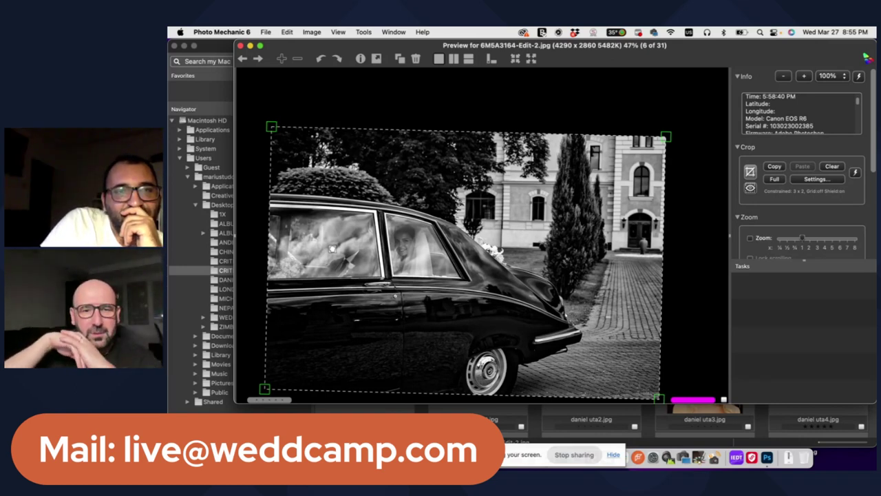
drag(270, 137, 299, 133)
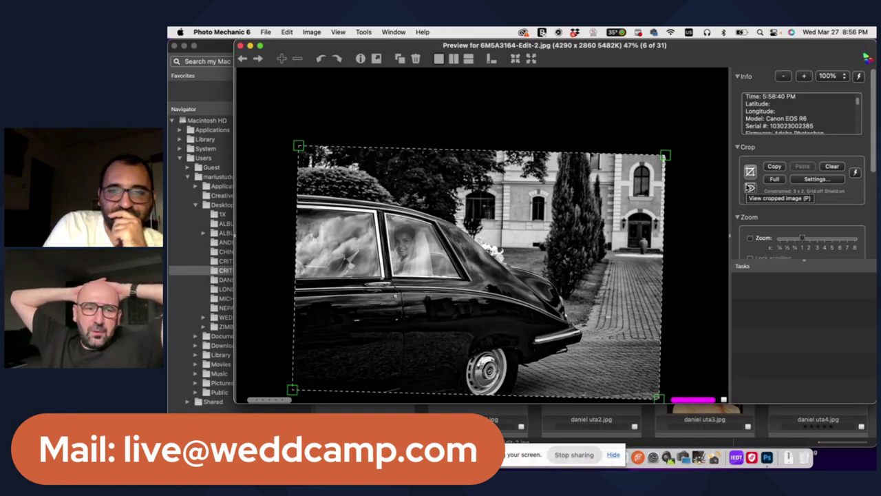
click(767, 458)
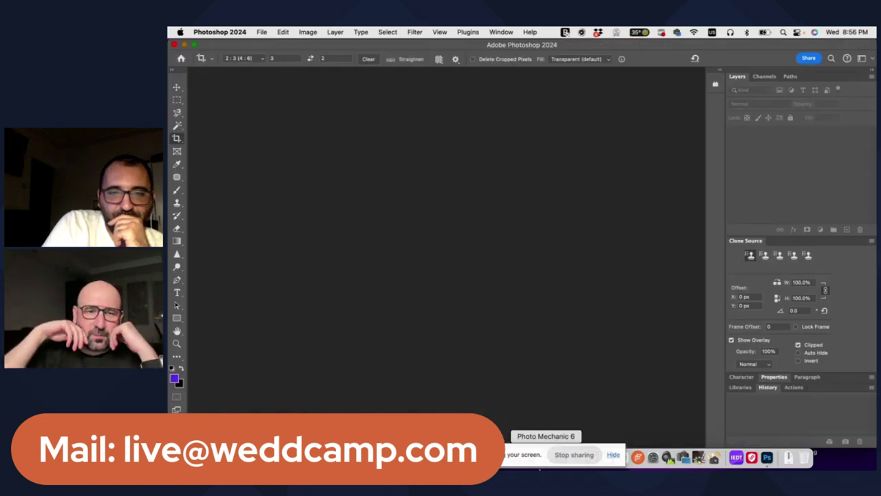
click(540, 456)
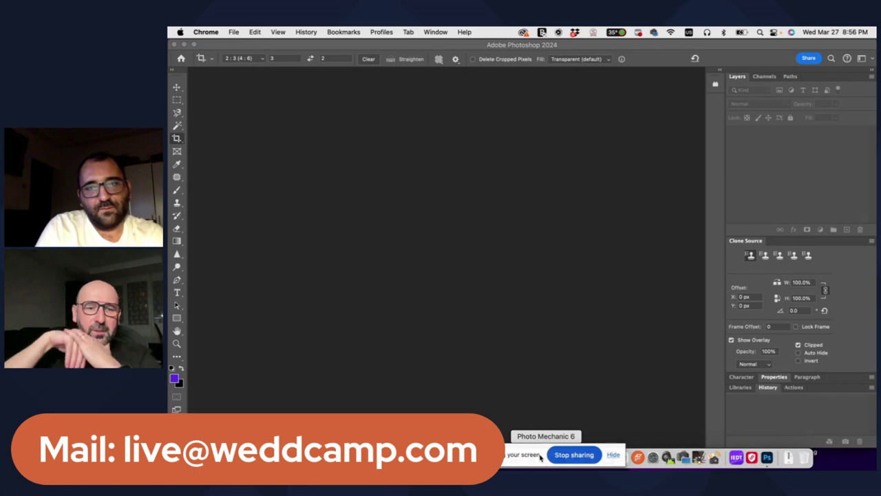
key(super+Tab)
key(super+Tab)
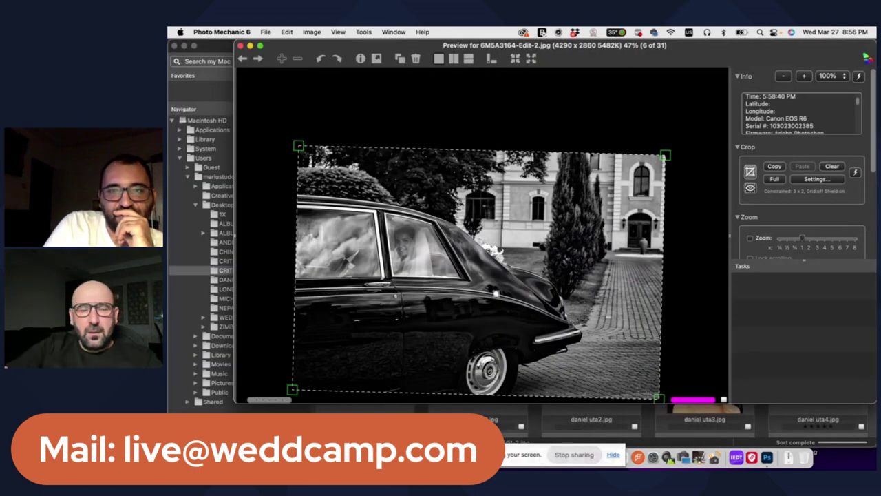
- Show 6M5A9499-Edit.jpg and examine its lens, ISO, aperture, shutter and exposure compensation in the photo information
key(Right)
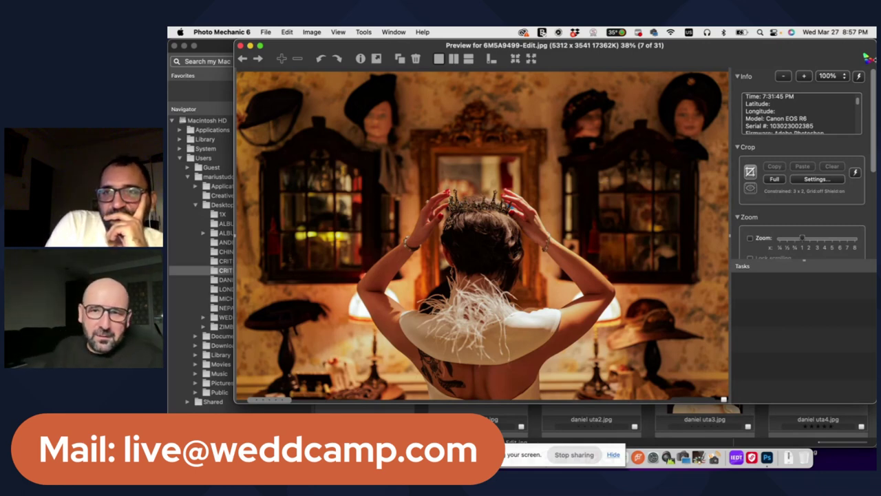
scroll(820, 124, down, 2)
scroll(820, 124, down, 3)
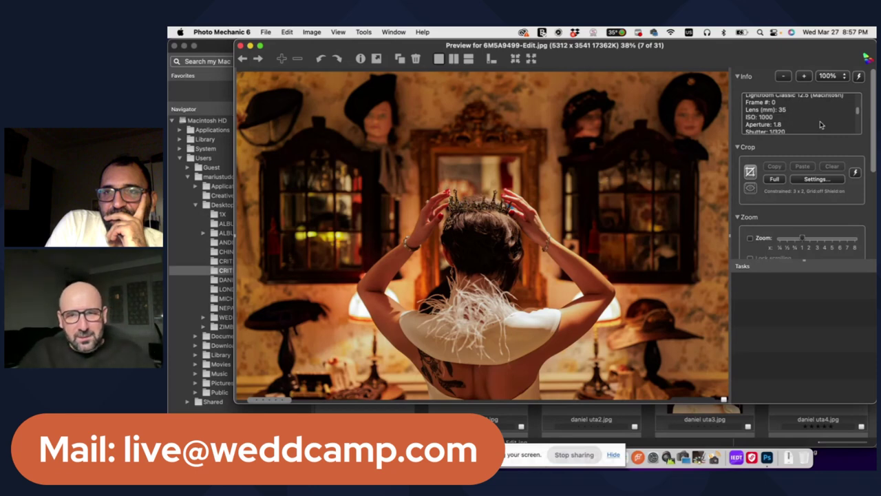
scroll(820, 125, down, 3)
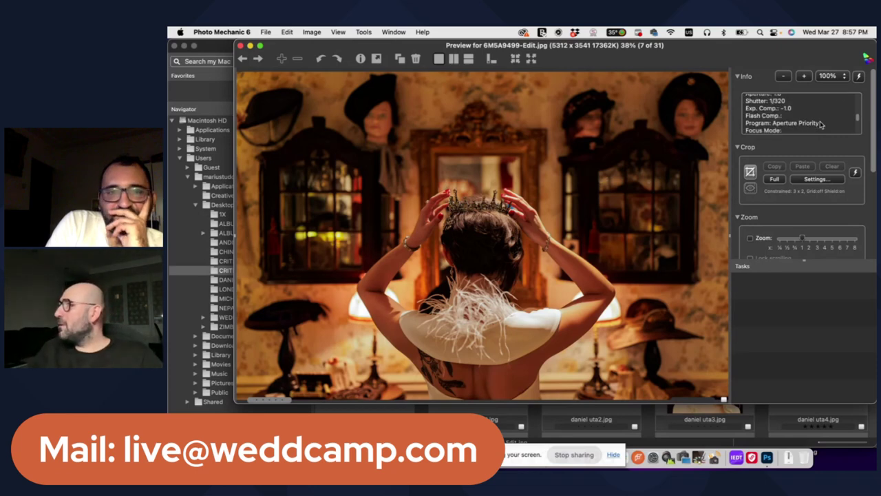
scroll(821, 125, up, 1)
scroll(821, 125, up, 1)
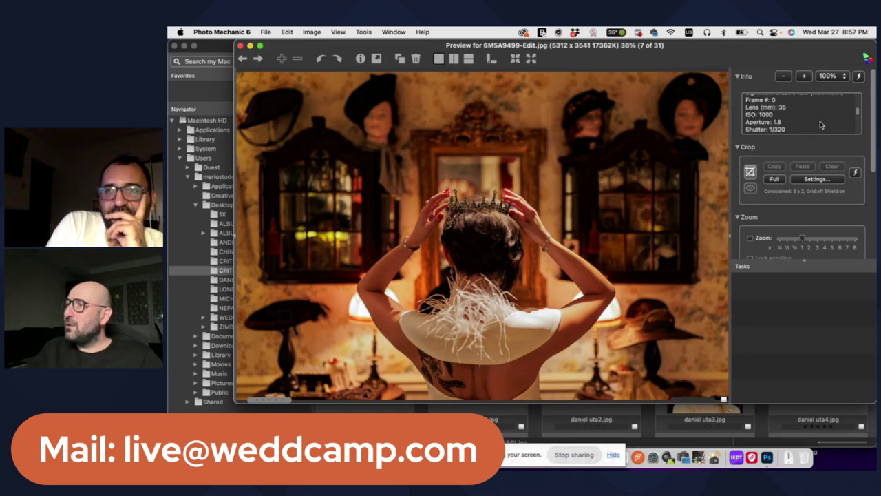
scroll(820, 125, up, 2)
scroll(821, 123, up, 2)
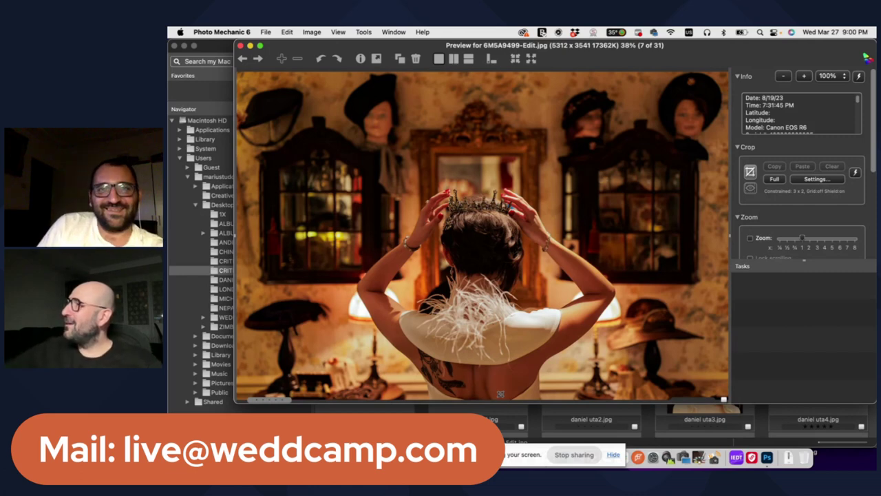
- Show 15.jpg, with one look back at 6M5A9499-Edit.jpg in between
key(Right)
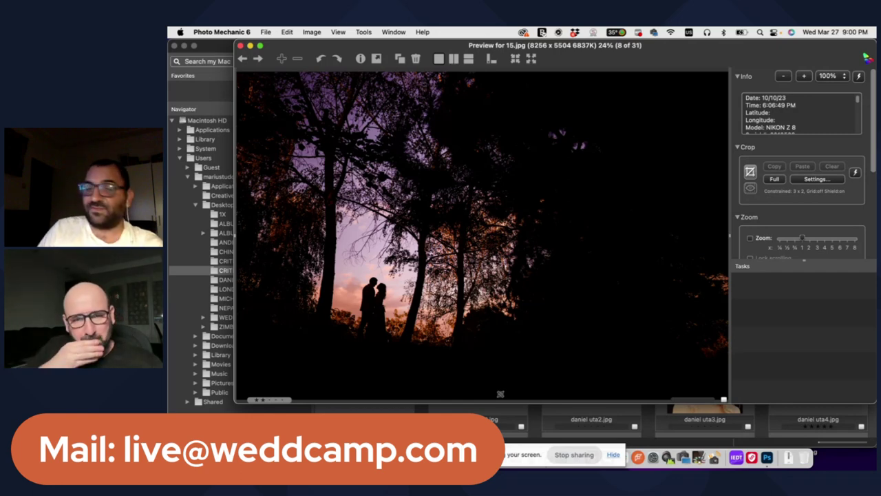
key(Left)
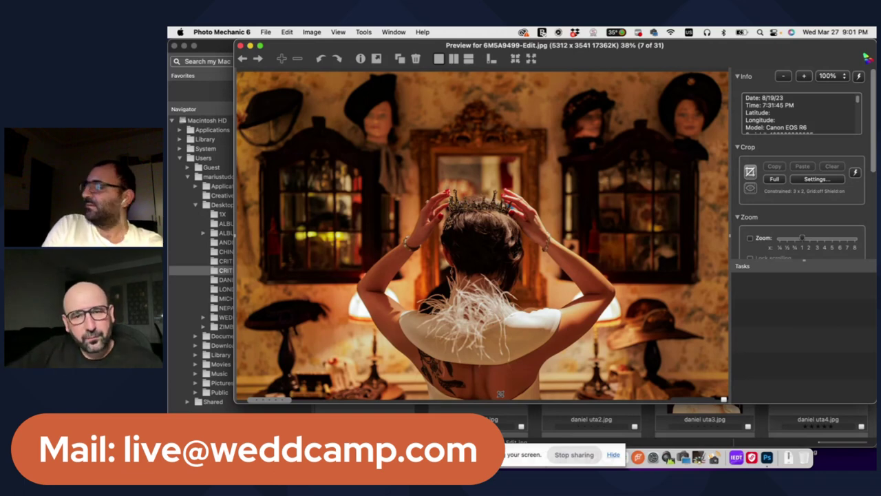
key(Right)
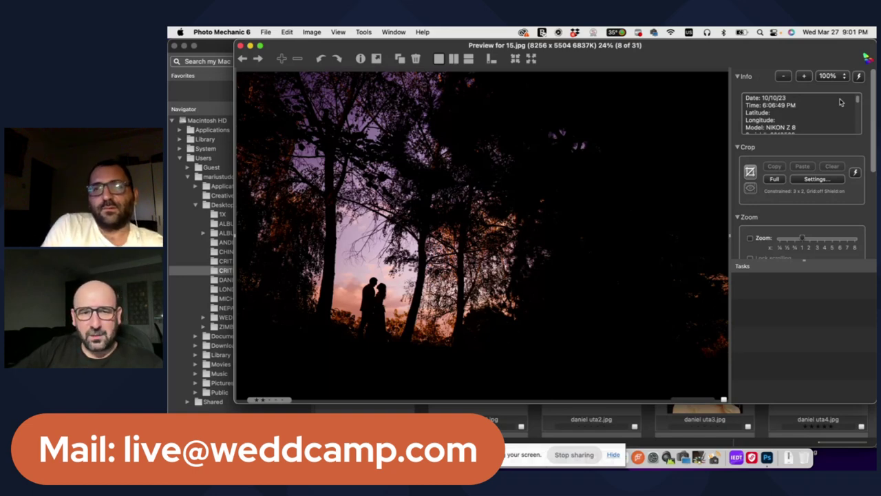
- Draw a crop around the silhouetted couple in 15.jpg, reposition it, and tighten it from its upper-right corner
click(750, 171)
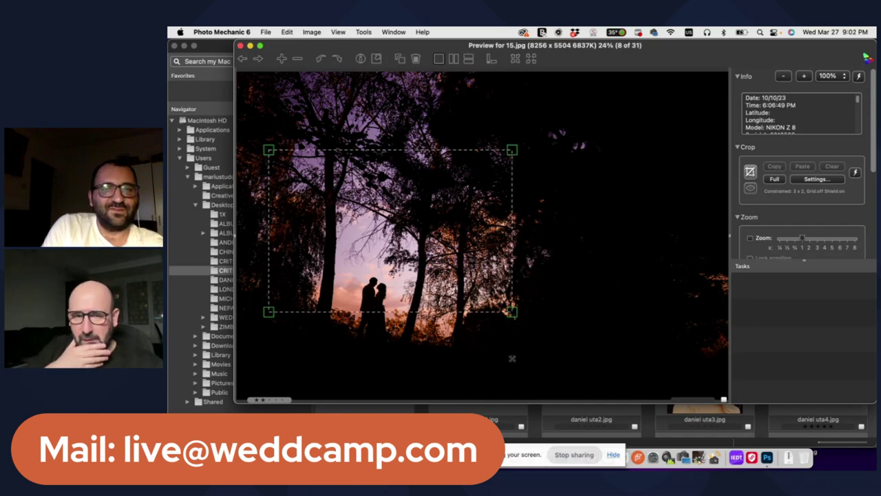
drag(512, 358, 599, 369)
drag(504, 264, 503, 244)
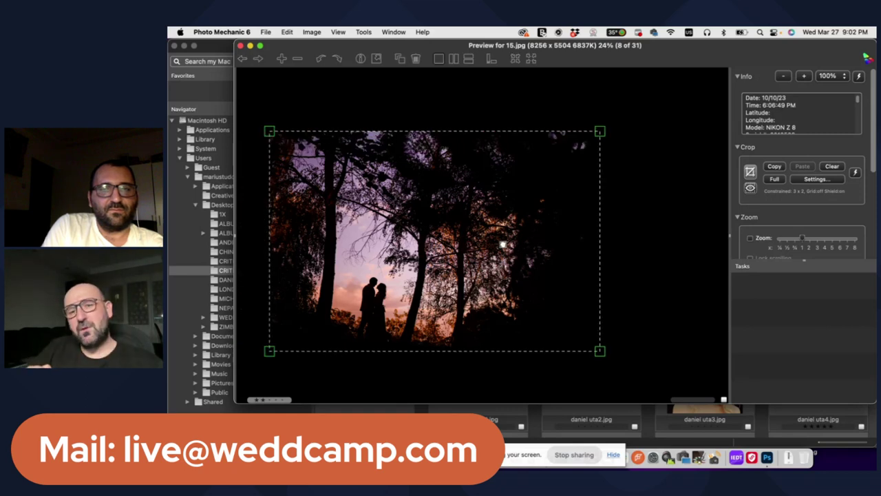
drag(599, 131, 534, 163)
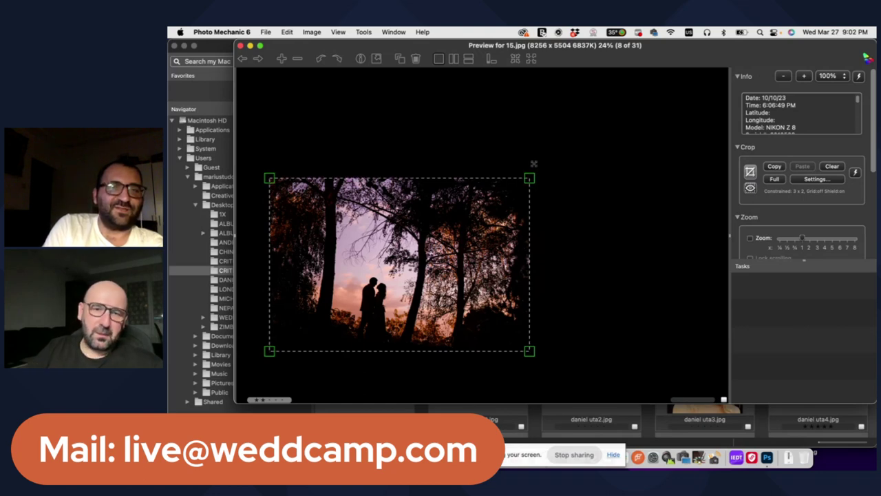
drag(530, 178, 455, 205)
- Try a wider crop of 15.jpg reaching its left edge, adjusting the upper-right corner and shifting the frame slightly down
drag(569, 130, 590, 96)
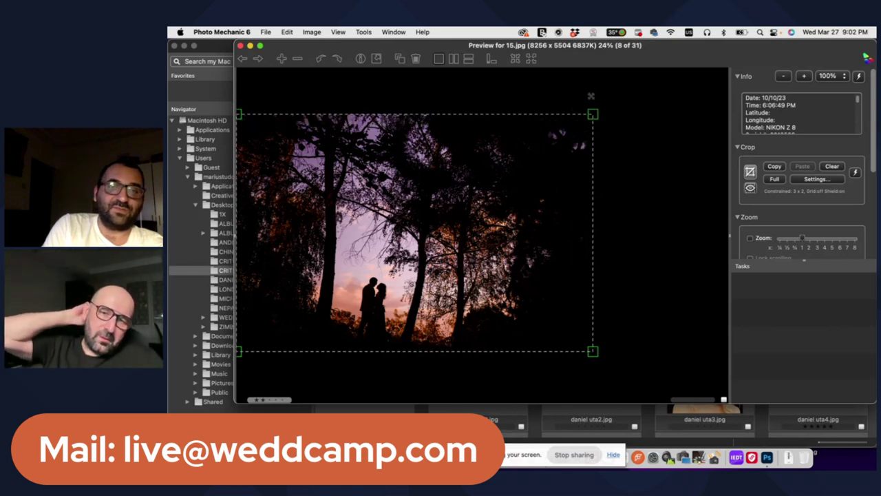
drag(591, 96, 531, 143)
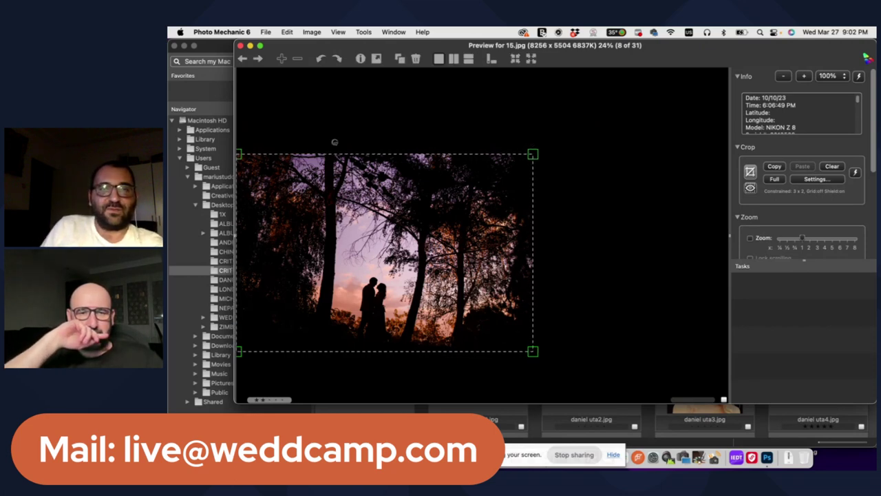
mouse_move(431, 258)
mouse_down()
mouse_move(429, 356)
mouse_move(427, 234)
mouse_move(418, 260)
mouse_up()
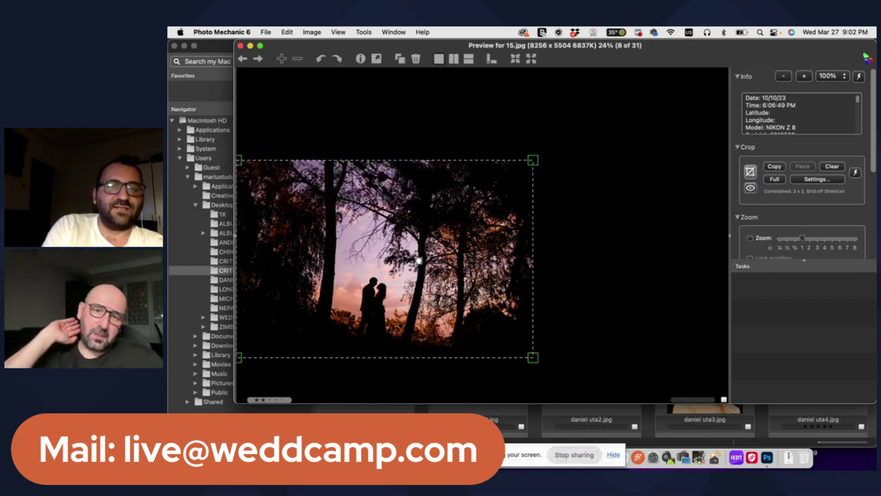
drag(532, 159, 558, 124)
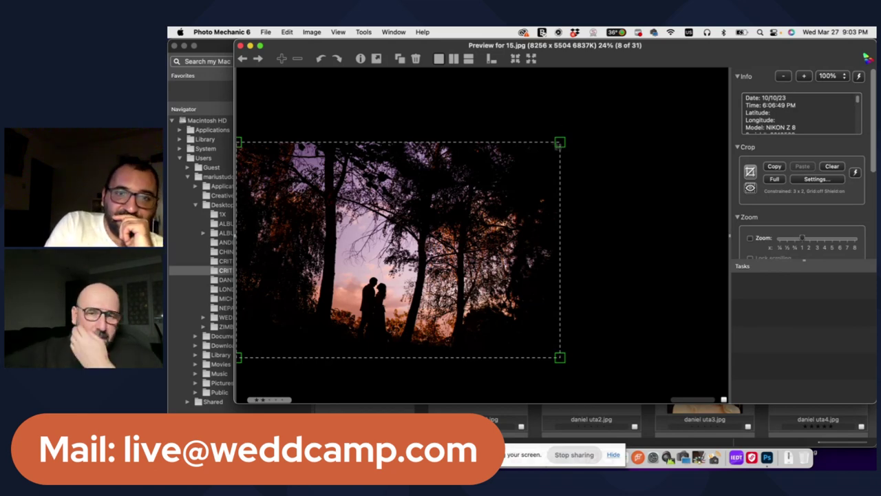
- Expand the crop of 15.jpg to the full frame, then re-crop it around the silhouetted couple and surrounding trees
drag(560, 142, 700, 70)
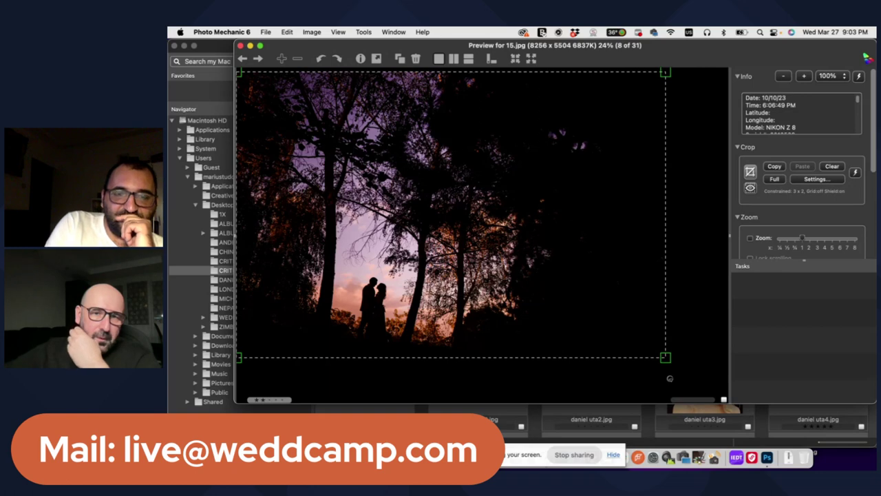
drag(665, 357, 745, 413)
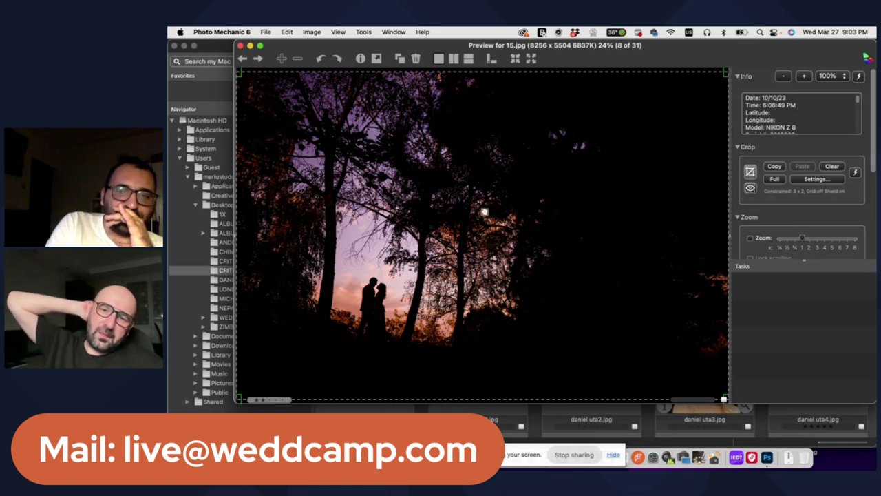
drag(728, 392, 658, 367)
drag(662, 69, 559, 117)
drag(424, 215, 454, 222)
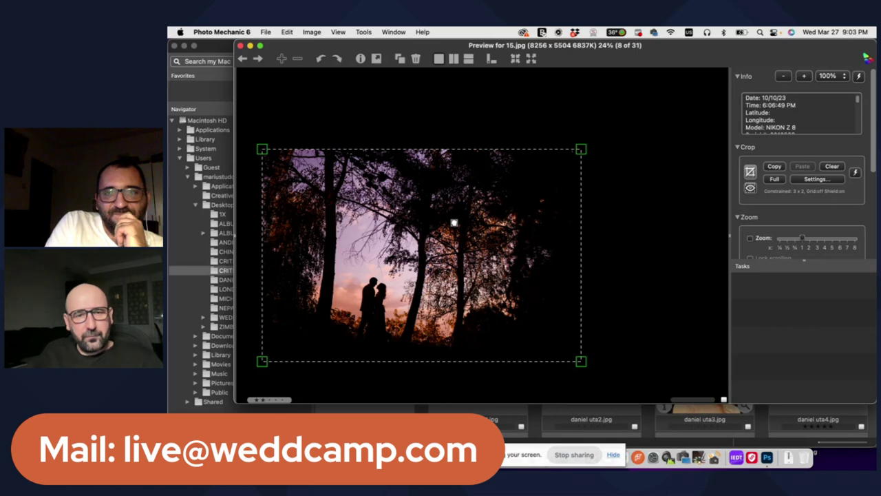
- Show 353.JPG and draw a crop tilted slightly counterclockwise, trimming the photo's left side and bottom around the couple and bar
key(Right)
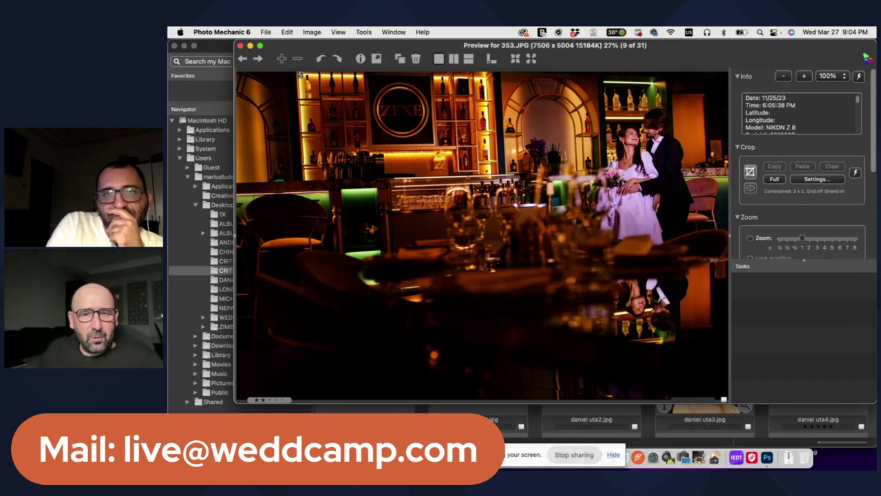
drag(298, 71, 722, 347)
mouse_move(640, 278)
mouse_down()
mouse_move(659, 278)
mouse_move(643, 279)
mouse_up()
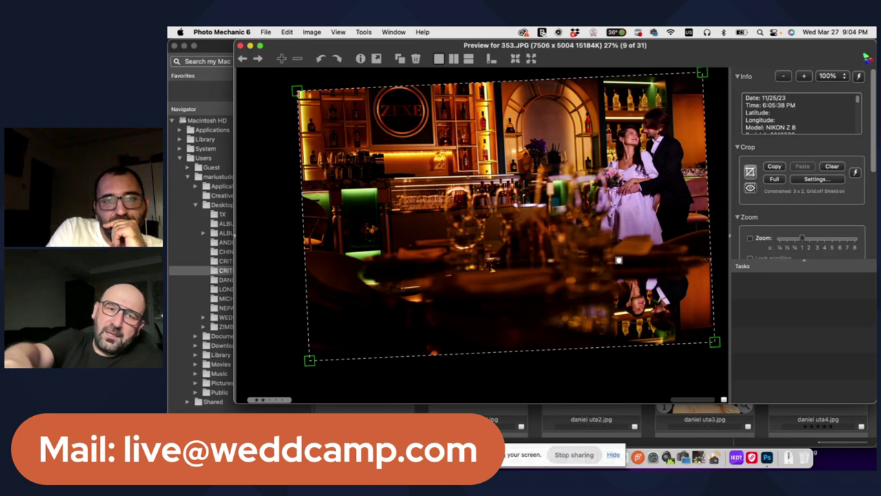
mouse_move(310, 360)
mouse_down()
mouse_move(256, 397)
mouse_move(321, 362)
mouse_move(308, 374)
mouse_up()
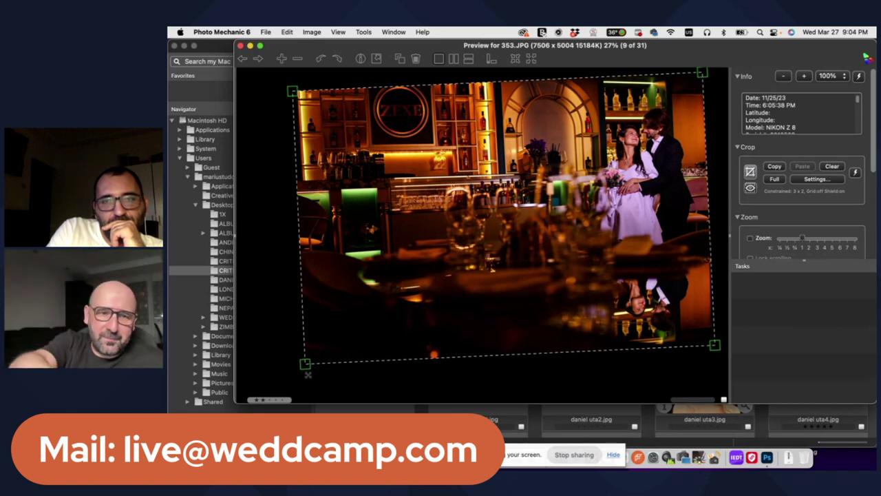
mouse_move(714, 344)
mouse_down()
mouse_move(721, 349)
mouse_move(714, 344)
mouse_up()
drag(328, 364, 311, 387)
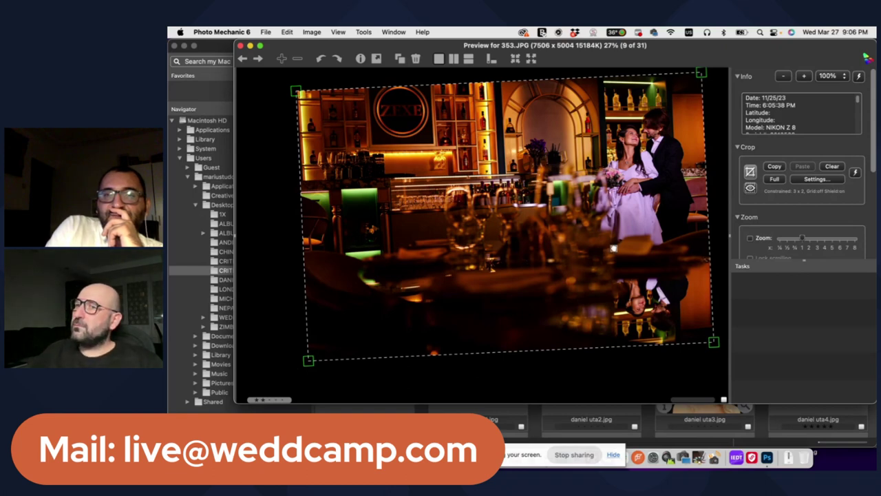
- Widen the tilted crop of 353.JPG at its lower corners to include more of the dark foreground and left-hand chairs
drag(713, 341, 721, 347)
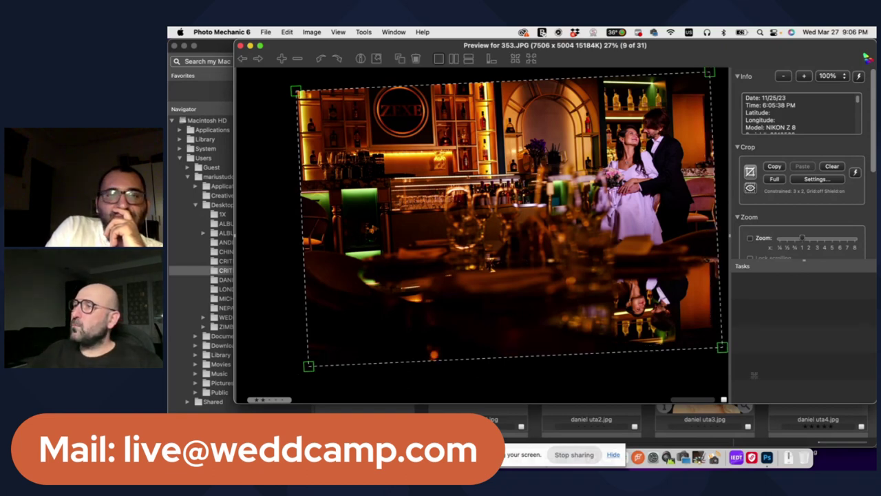
drag(308, 366, 263, 396)
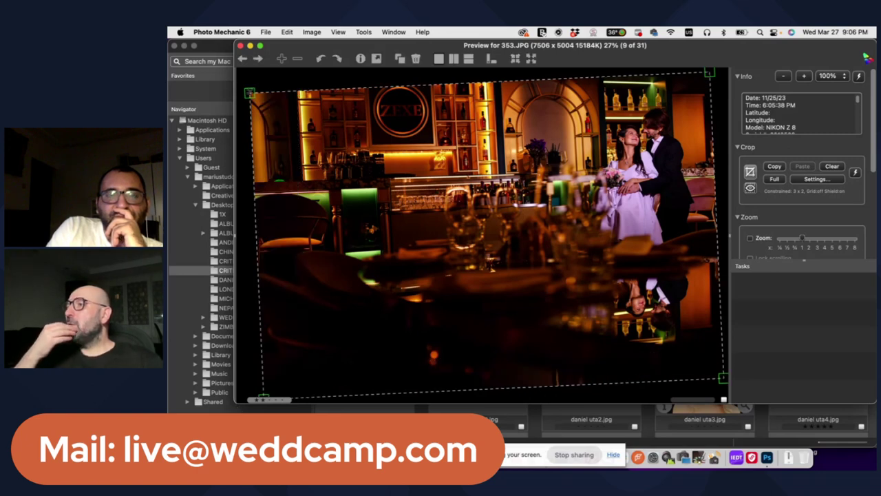
drag(250, 92, 250, 92)
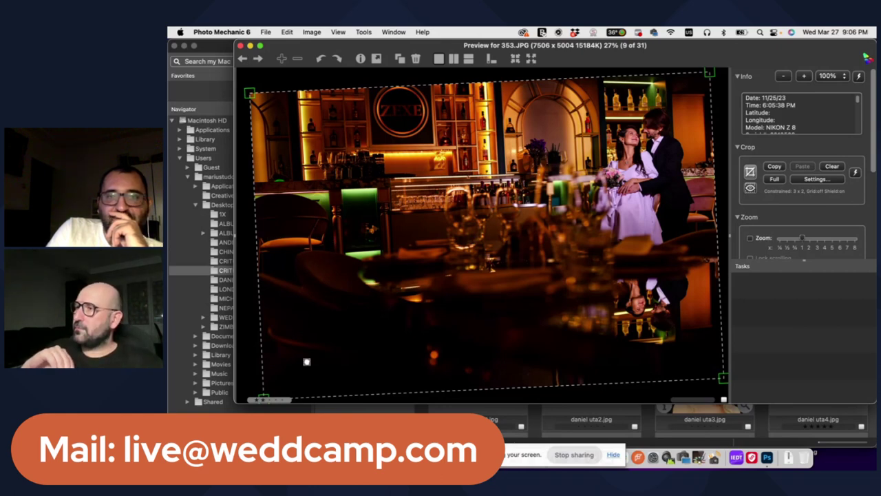
- Tighten the crop of 353.JPG onto the glasses and the couple's reflection, cutting out the bar and the couple's faces above
drag(263, 394, 356, 330)
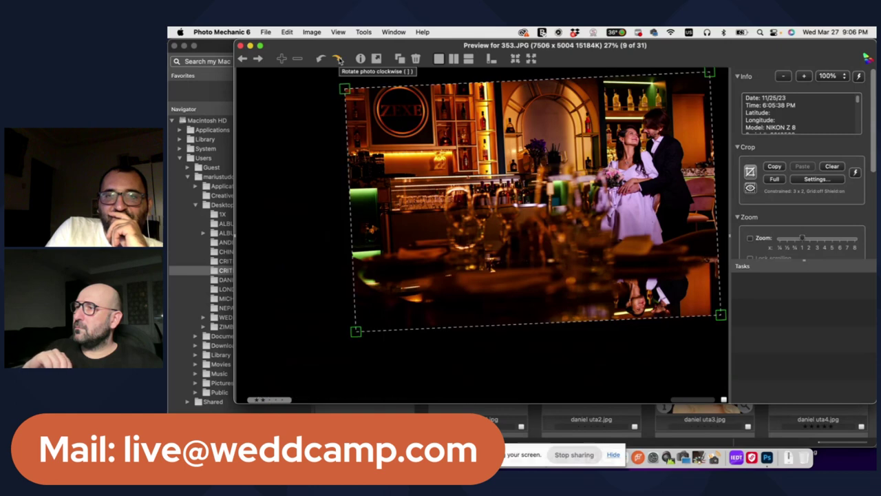
drag(352, 227, 503, 249)
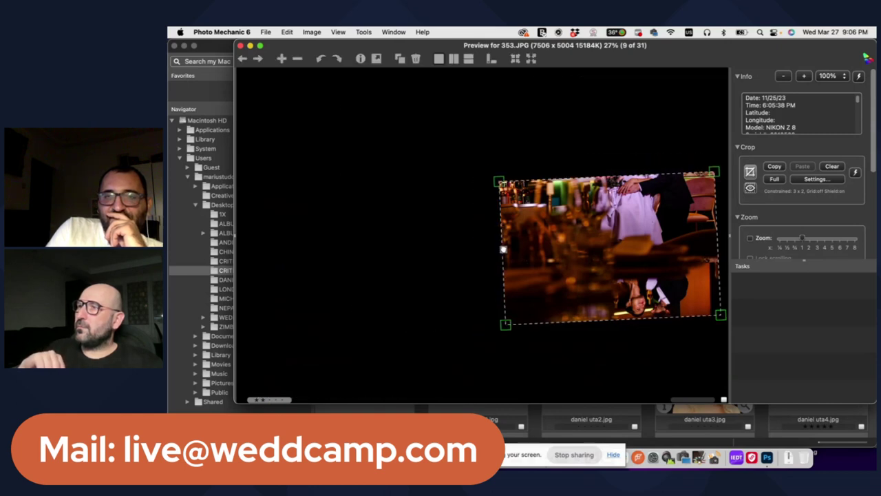
drag(654, 298, 661, 321)
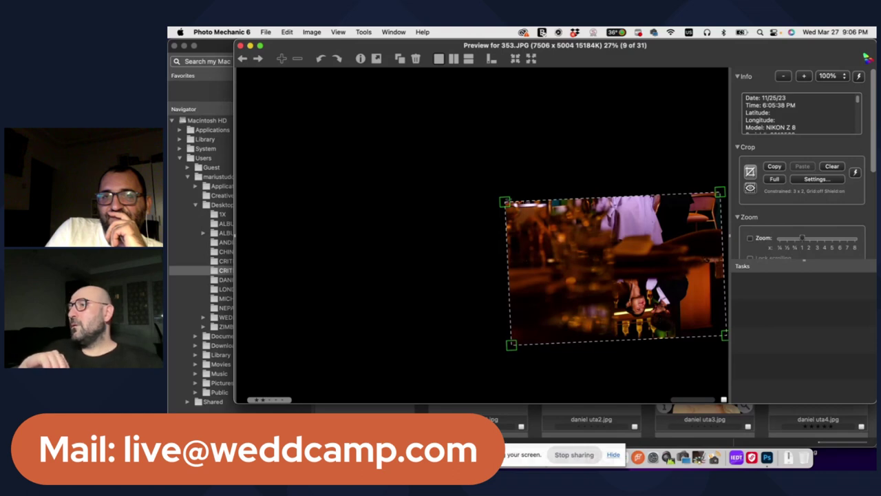
drag(505, 201, 514, 207)
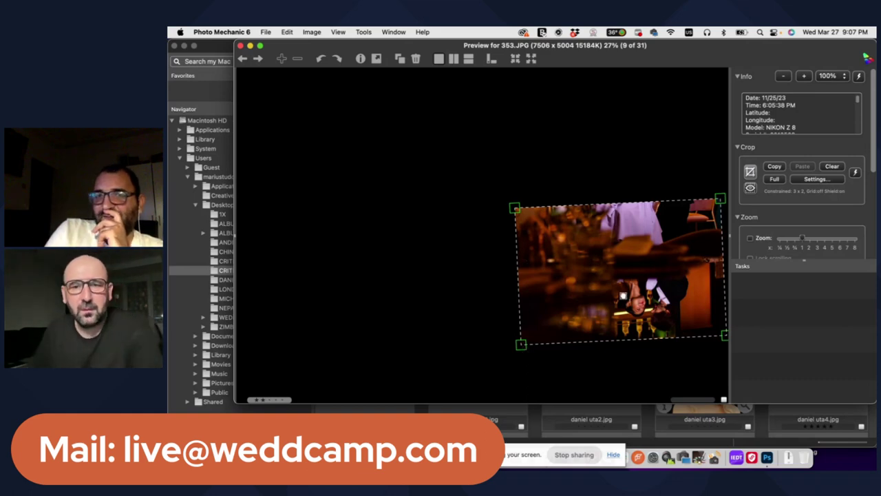
- Compare framings of 353.JPG by widening the crop back to the couple and bar, then tightening it again on the reflection
drag(520, 201, 303, 118)
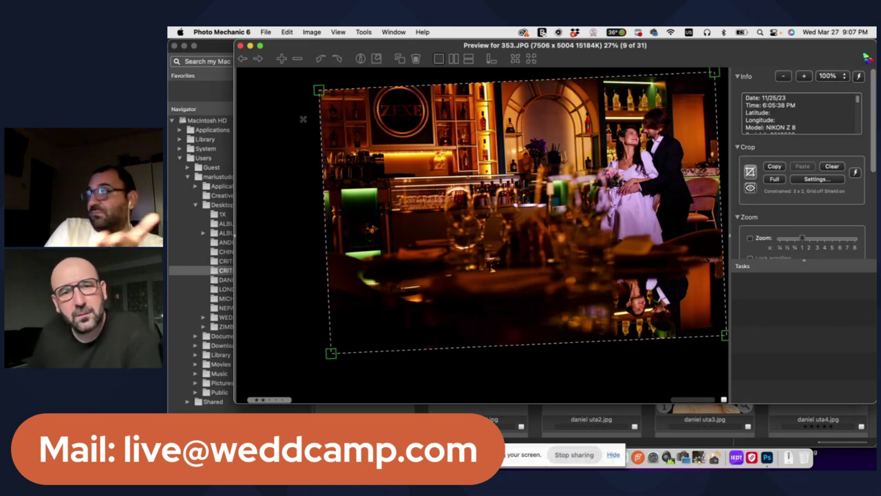
drag(303, 119, 303, 121)
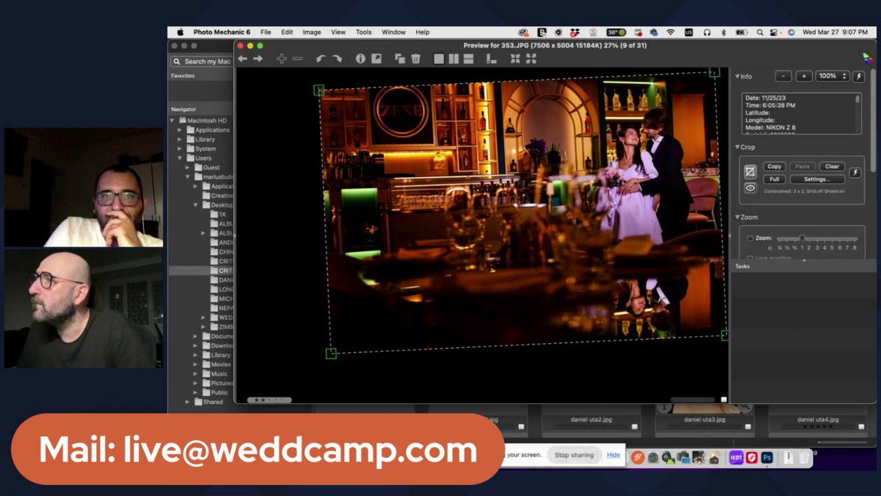
drag(318, 89, 445, 166)
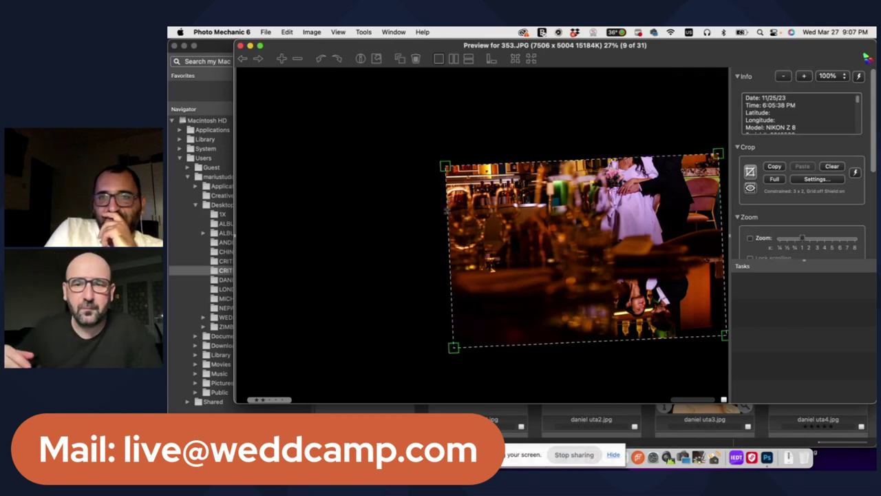
drag(447, 209, 518, 267)
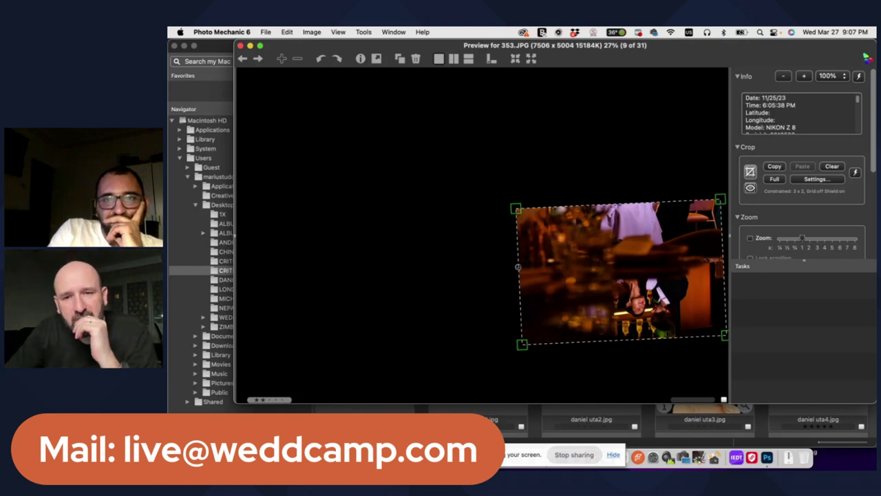
- Show 756.jpg and crop a narrow strip off its left side and bottom, keeping the top and right edges
key(Right)
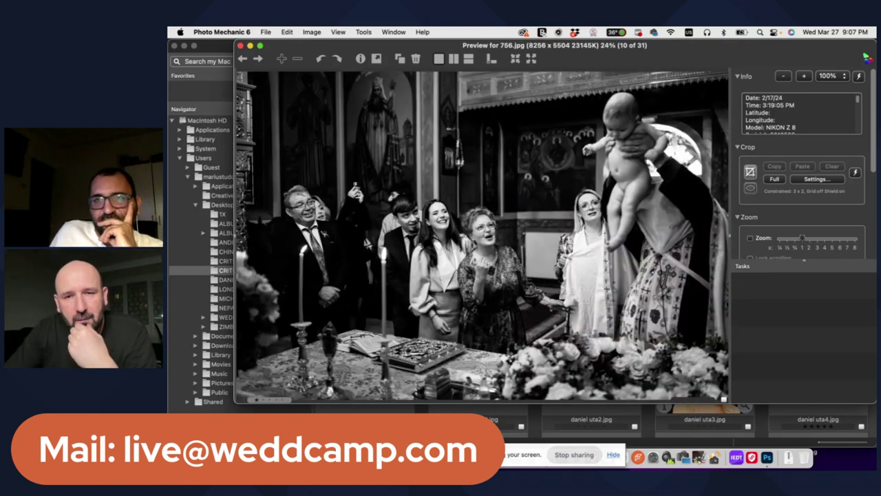
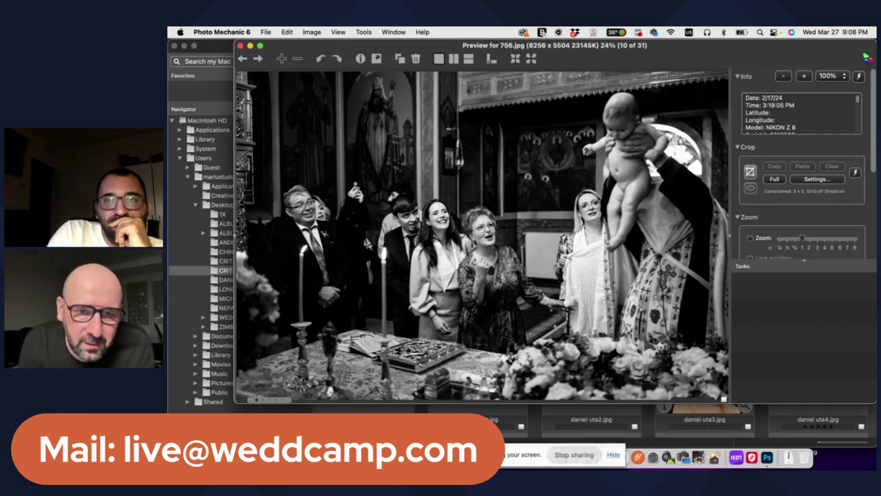
click(750, 171)
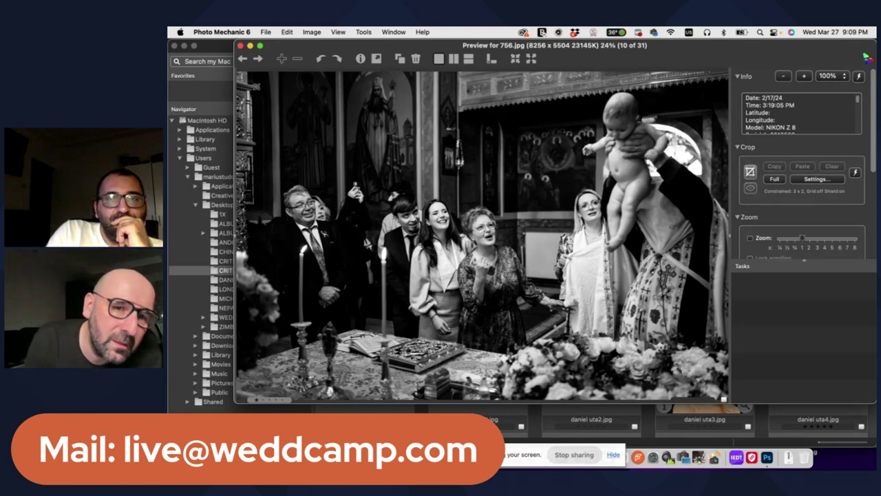
key(c)
drag(690, 375, 711, 390)
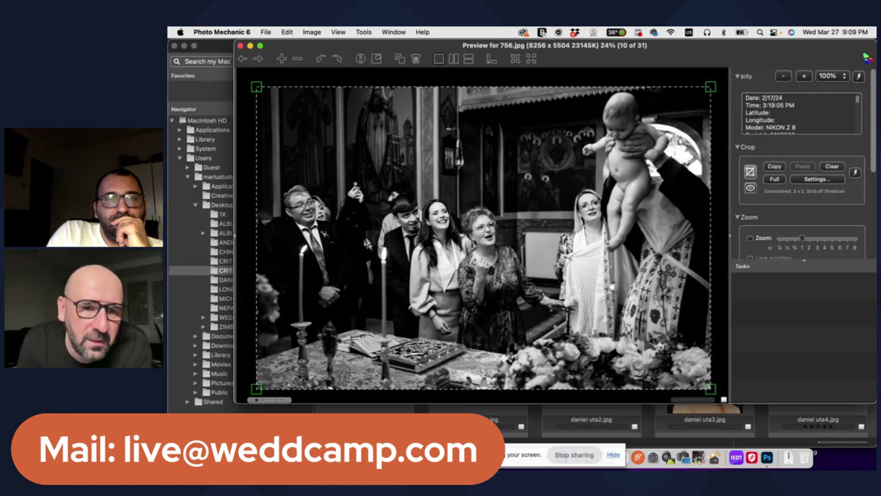
drag(611, 287, 622, 281)
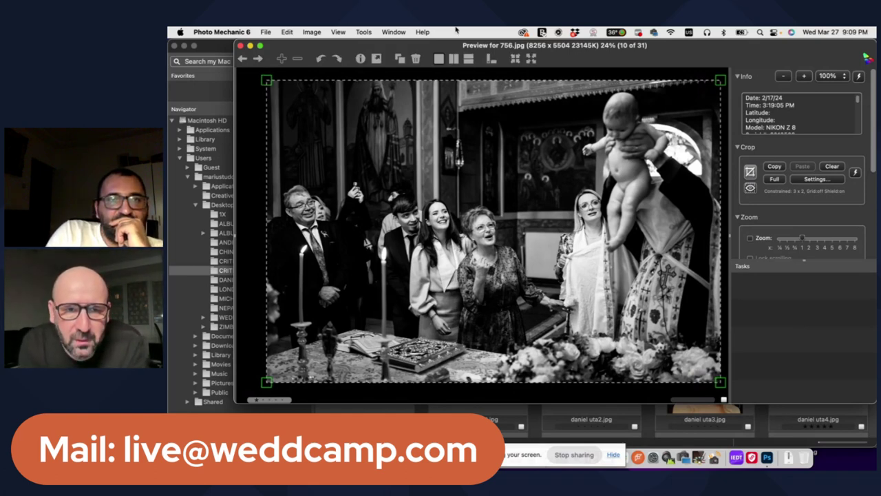
drag(266, 80, 250, 59)
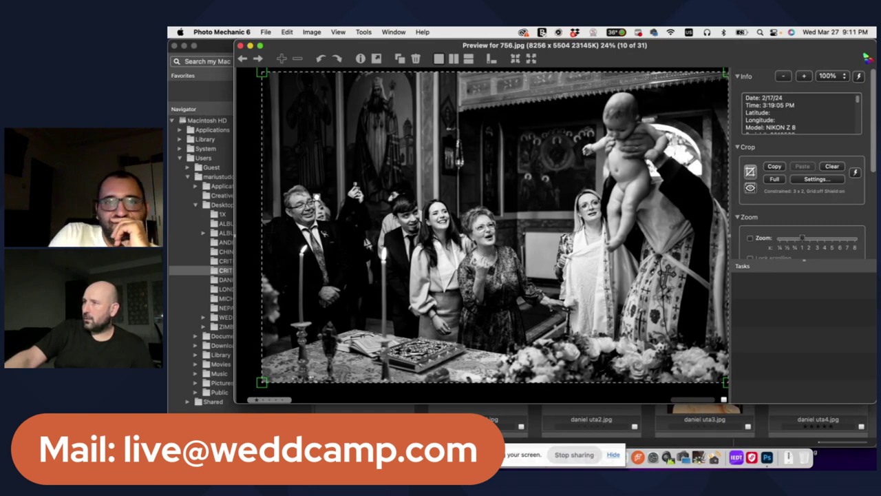
- Show 1132.jpg and crop it around the couple beneath the glowing lamp, placing them in the upper part of the frame
key(Right)
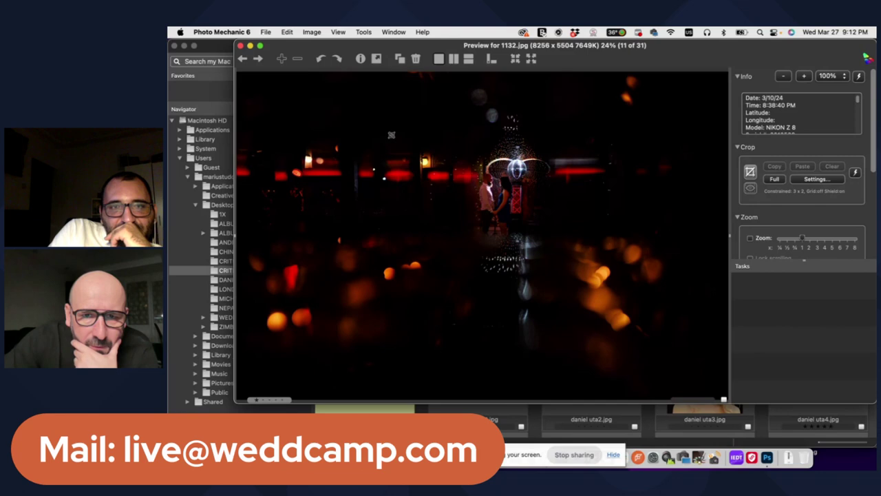
drag(333, 114, 677, 343)
mouse_move(540, 293)
mouse_down()
mouse_move(541, 269)
mouse_move(521, 314)
mouse_move(535, 310)
mouse_up()
drag(693, 140, 688, 145)
mouse_move(410, 209)
mouse_down()
mouse_move(364, 205)
mouse_move(415, 200)
mouse_up()
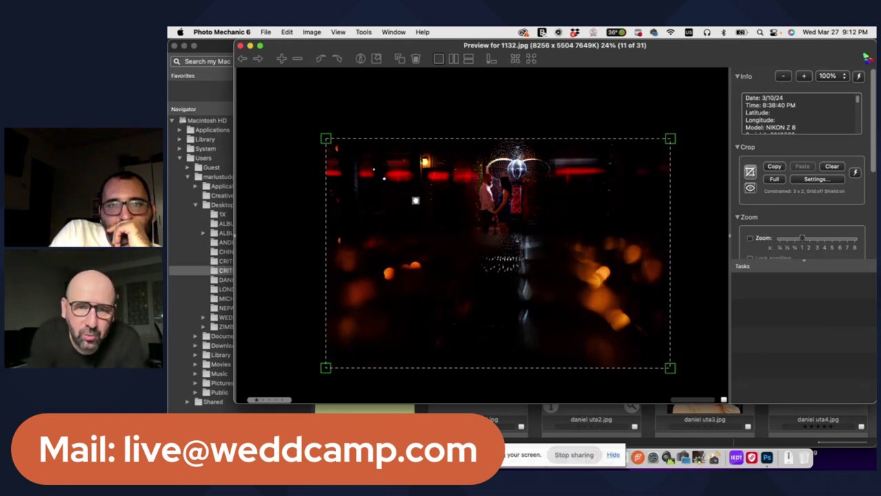
drag(415, 200, 409, 200)
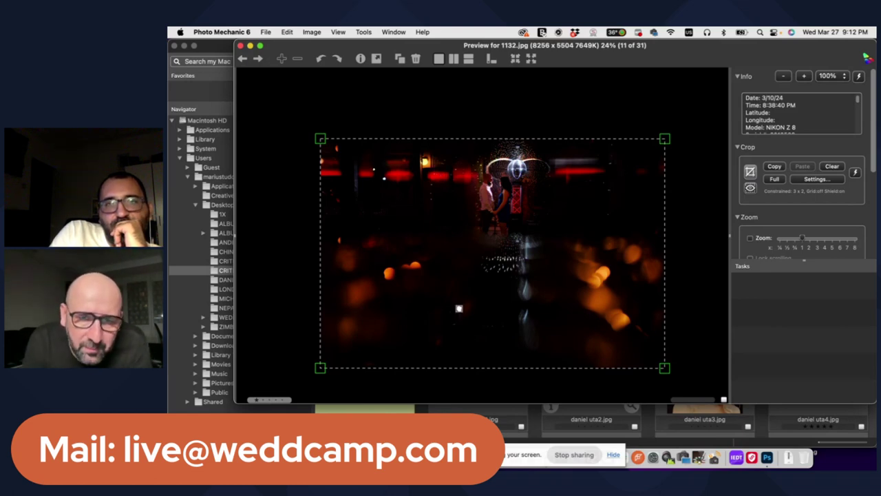
- Check the framing of 1132.jpg with the crop tool off, then widen its crop outward to the photo's top edge
click(751, 172)
click(750, 172)
drag(673, 134, 712, 107)
drag(320, 105, 268, 72)
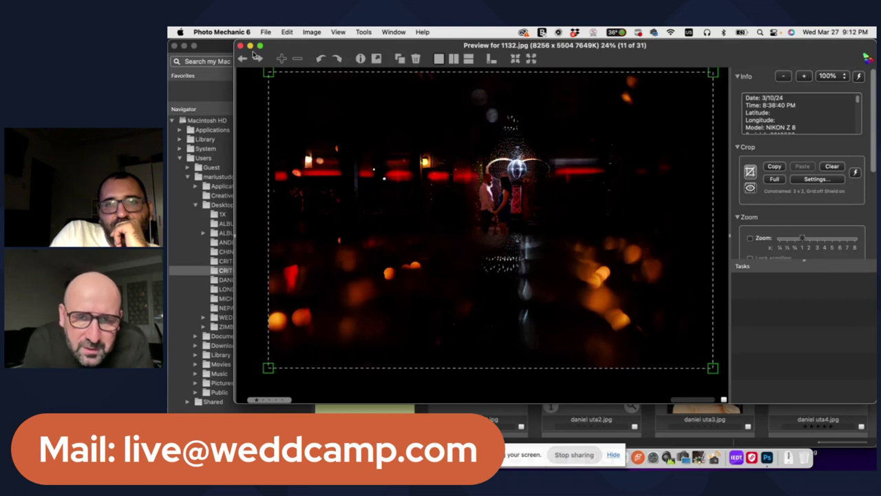
- Try a tighter crop of 1132.jpg, trimming its left and right sides and shifting the frame down to place the couple at its upper edge
drag(712, 368, 724, 377)
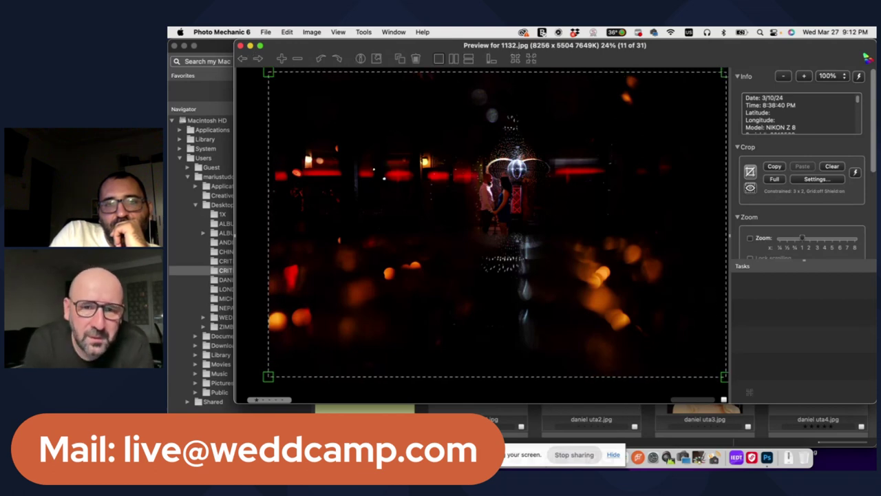
drag(271, 370, 219, 404)
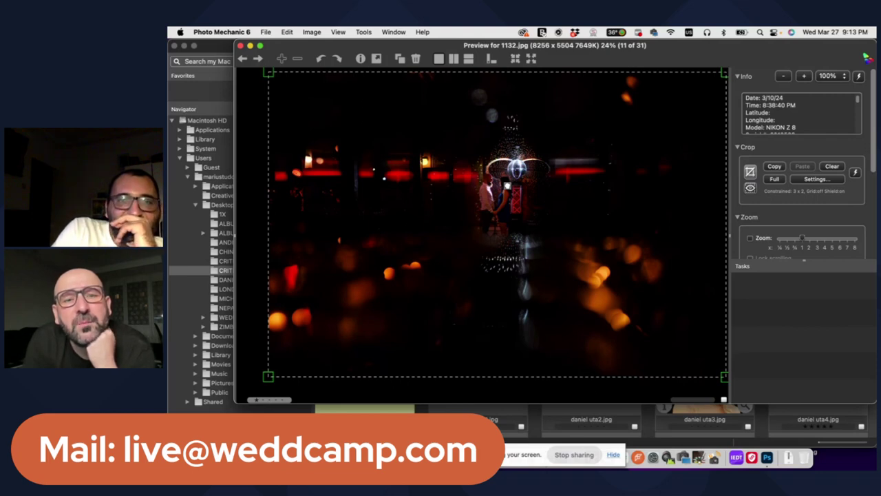
drag(290, 367, 349, 355)
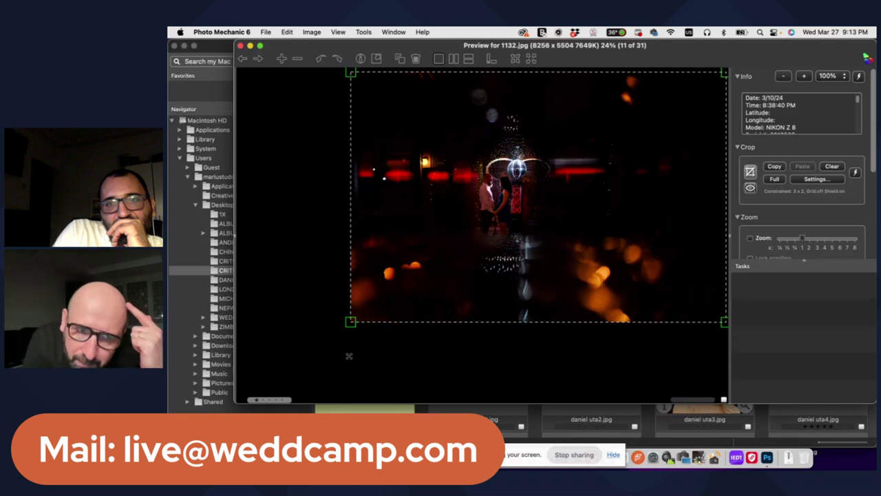
drag(725, 73, 683, 86)
drag(595, 183, 577, 267)
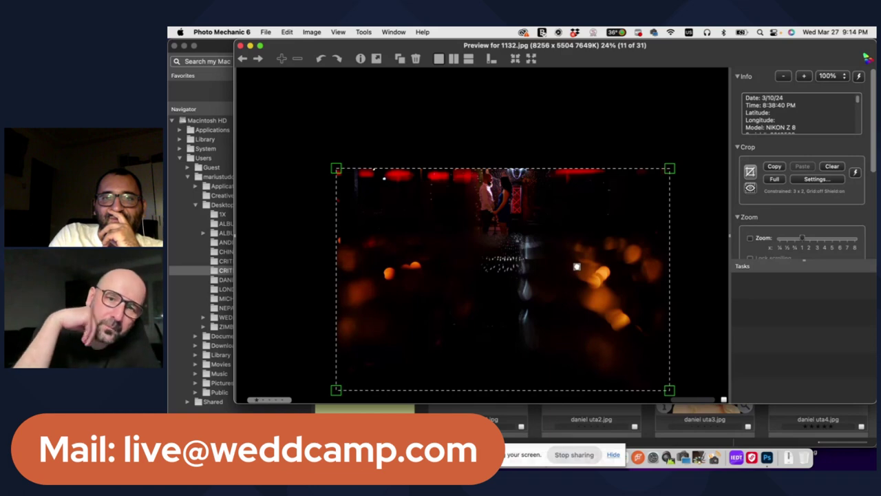
- Widen the crop of 1132.jpg back to almost the full photo, then tighten it again with the couple at the upper edge
mouse_move(557, 244)
mouse_down()
mouse_move(558, 235)
mouse_move(556, 243)
mouse_up()
drag(335, 167, 240, 102)
drag(669, 102, 714, 71)
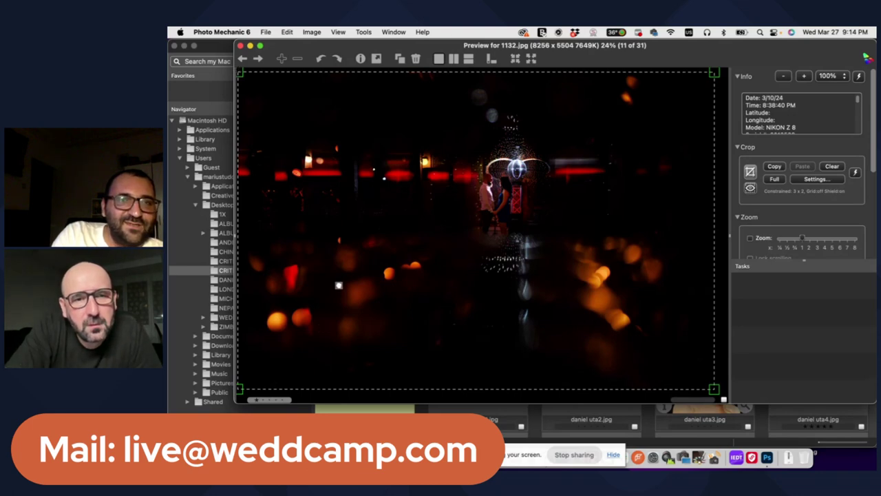
drag(240, 73, 329, 116)
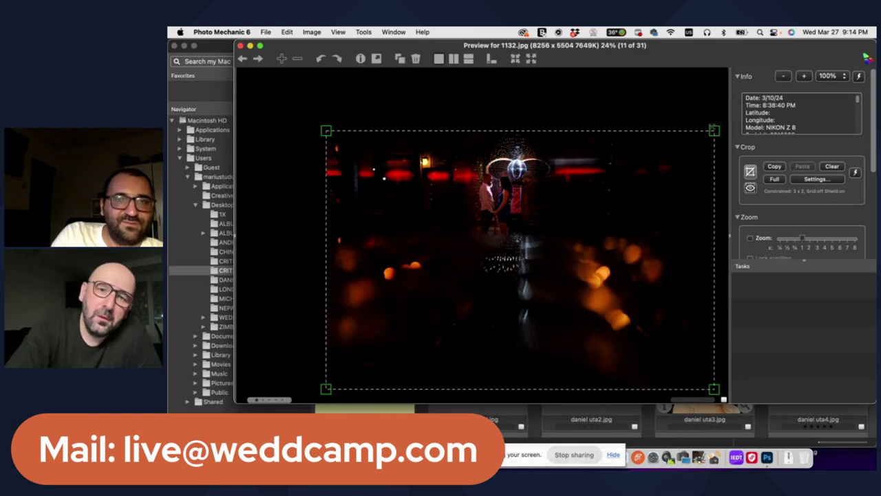
drag(713, 130, 659, 166)
drag(551, 256, 566, 254)
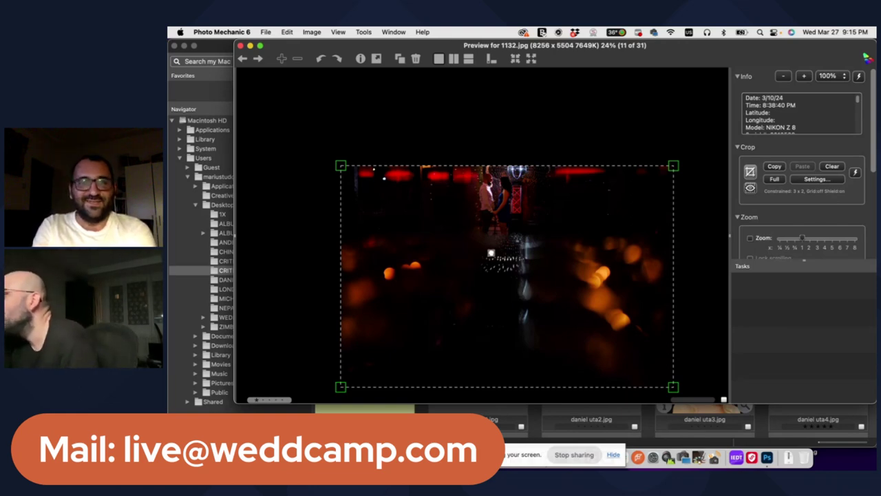
- Show the black-and-white photo of the couple holding hands and examine its camera model, lens, ISO, aperture, shutter and exposure settings
key(Right)
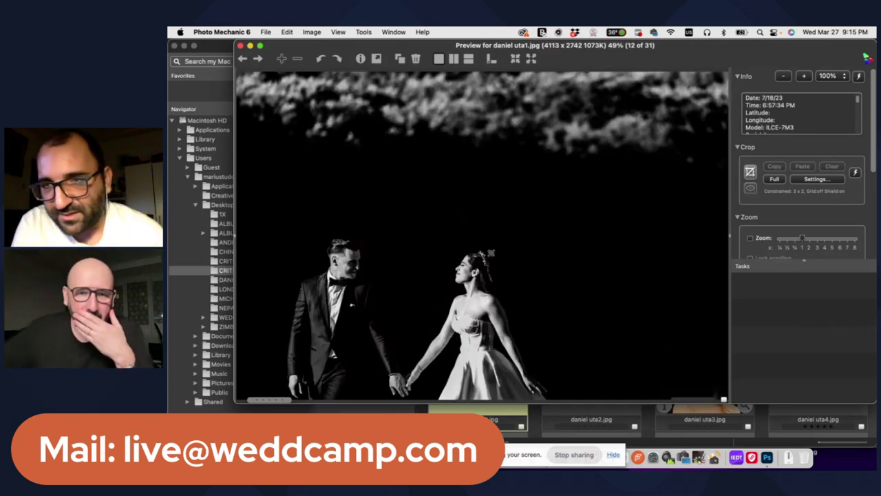
scroll(798, 115, down, 3)
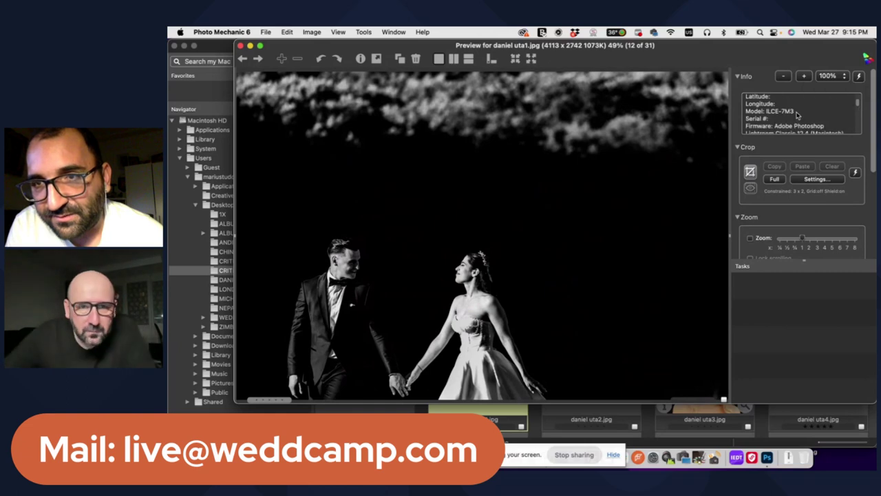
scroll(797, 115, down, 5)
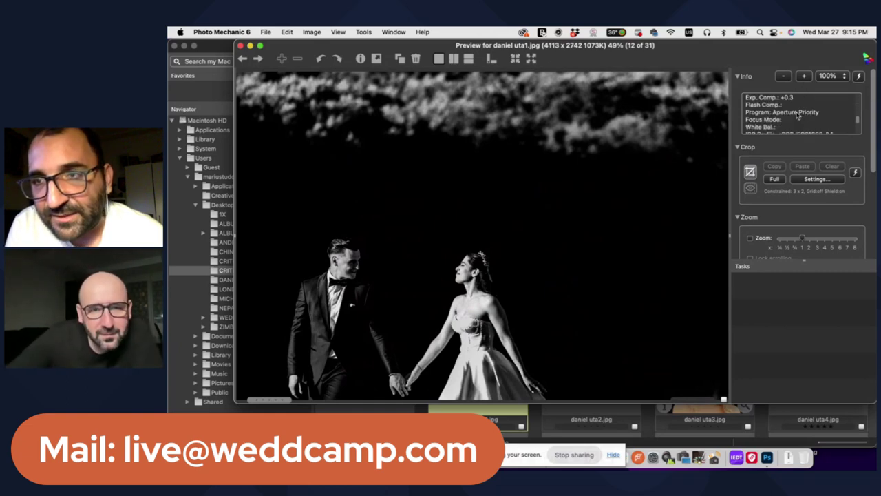
scroll(797, 114, up, 8)
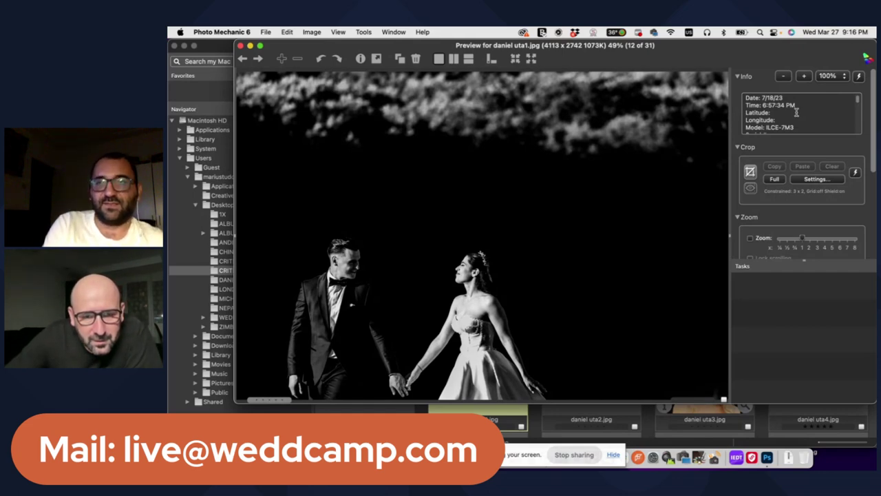
scroll(792, 114, down, 1)
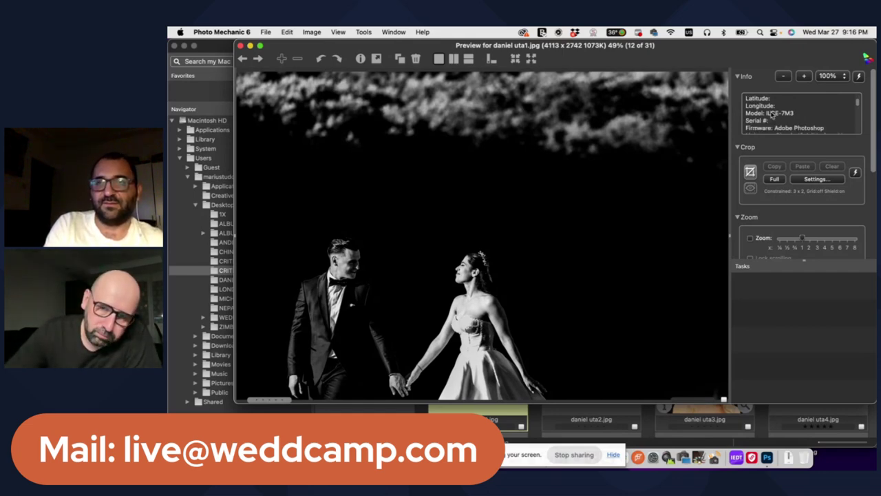
drag(767, 113, 805, 113)
click(806, 113)
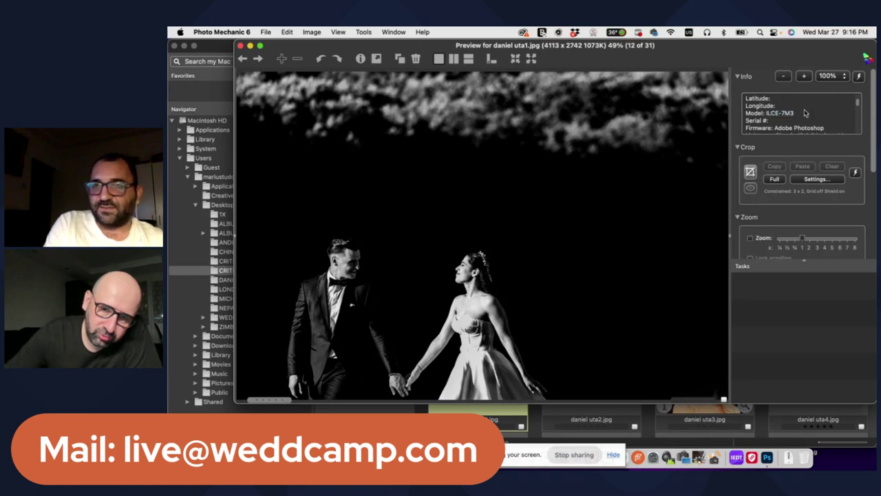
scroll(819, 122, down, 2)
scroll(818, 122, down, 1)
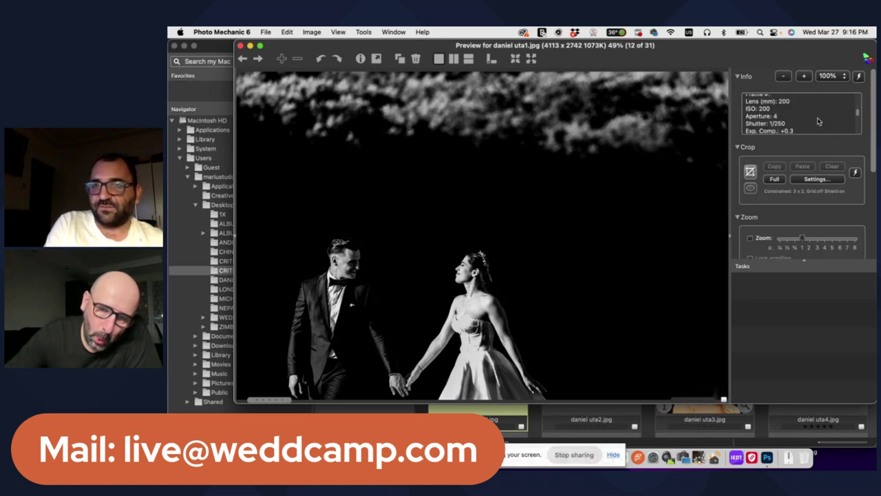
scroll(818, 122, down, 2)
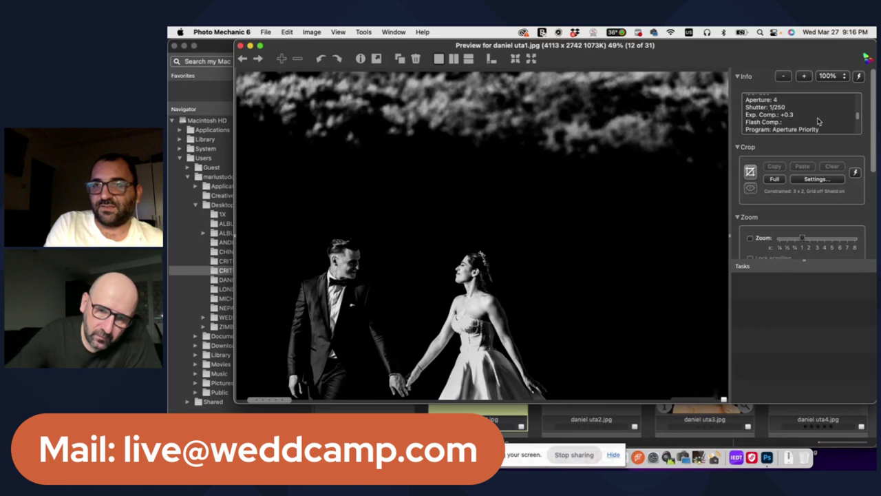
scroll(819, 122, down, 2)
scroll(818, 122, down, 1)
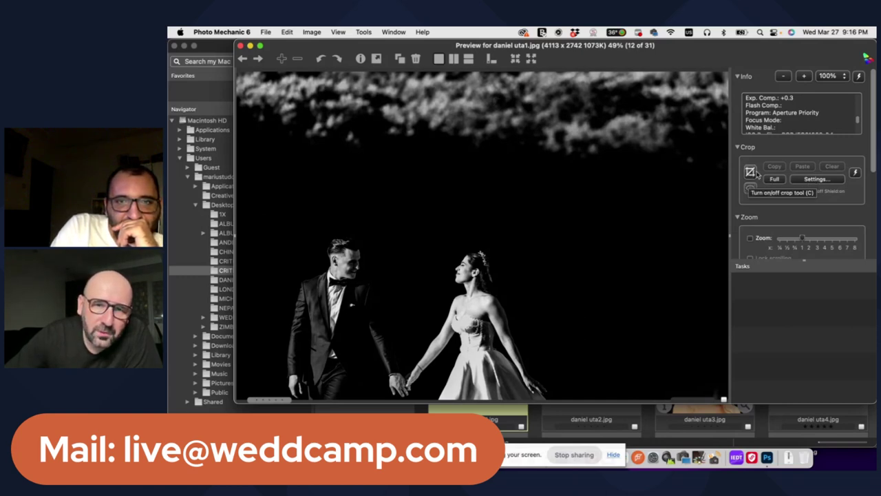
- Crop the black-and-white photo around the couple holding hands, leaving out the foliage above and the empty area beside the bride
click(755, 173)
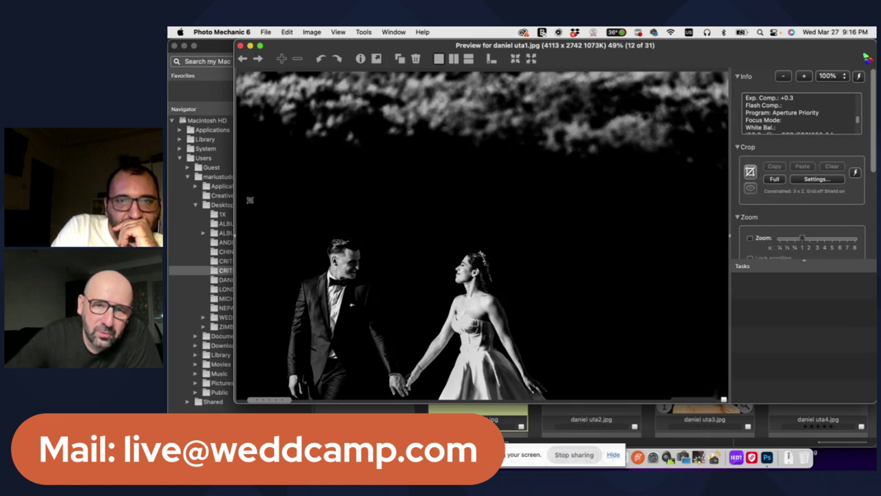
drag(250, 200, 550, 398)
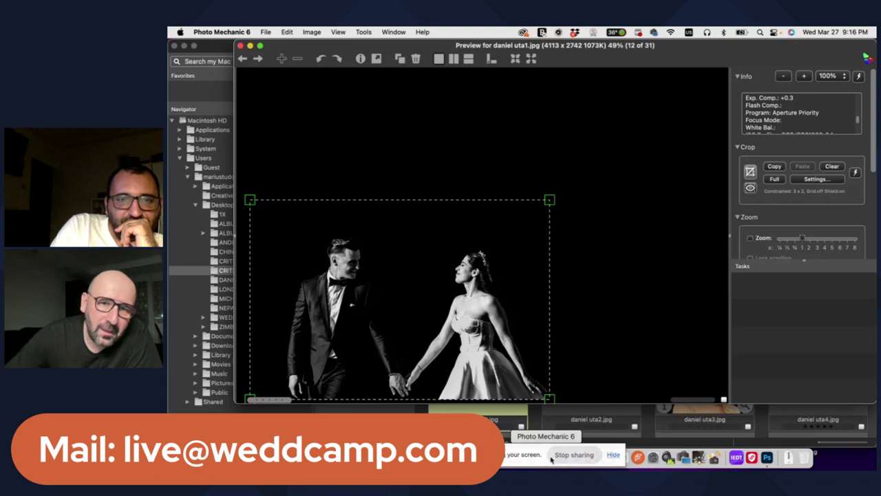
mouse_move(480, 356)
mouse_down()
mouse_move(502, 357)
mouse_move(488, 360)
mouse_up()
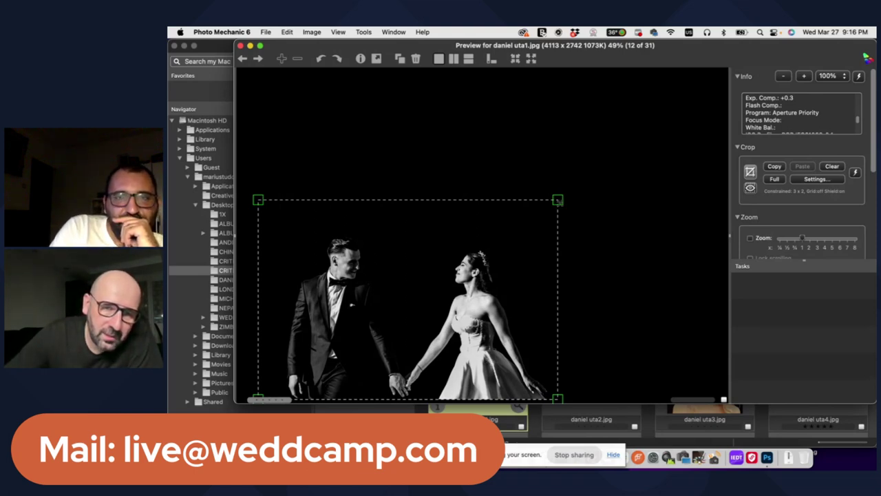
- Widen the crop to bring back the foliage, then tighten it around the couple with slightly more dark space around them
drag(558, 201, 716, 55)
drag(638, 170, 565, 165)
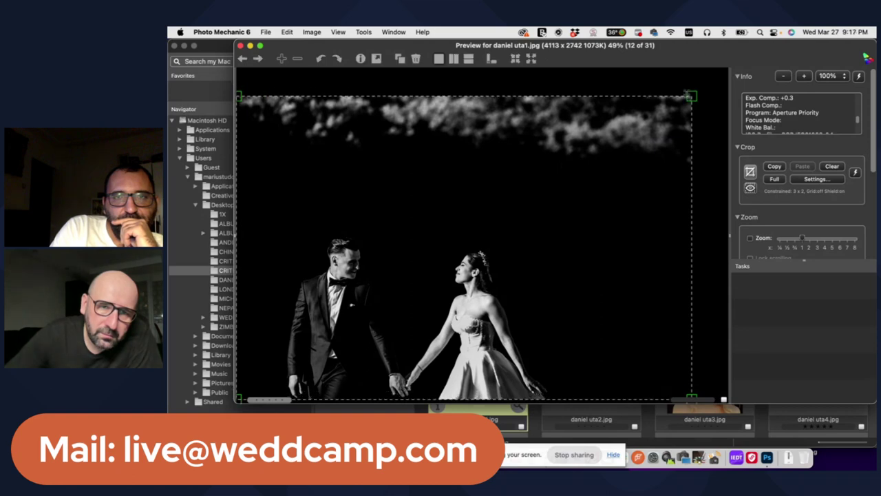
drag(691, 96, 576, 172)
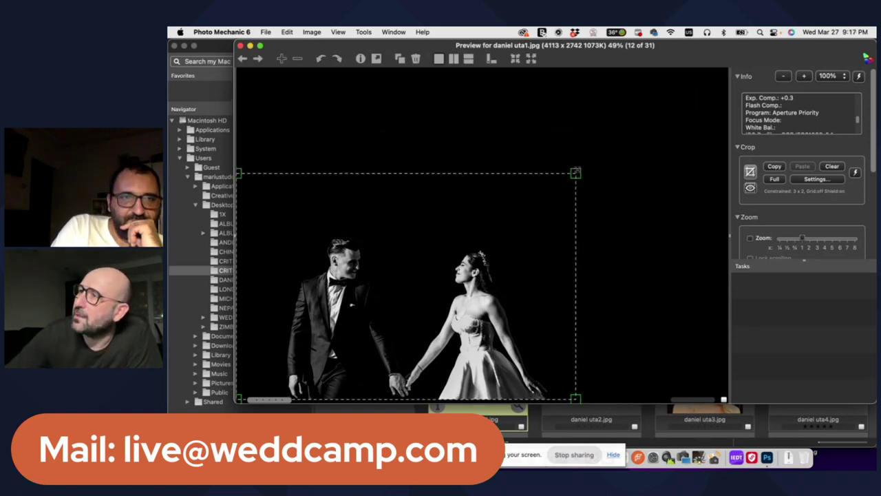
drag(238, 173, 242, 178)
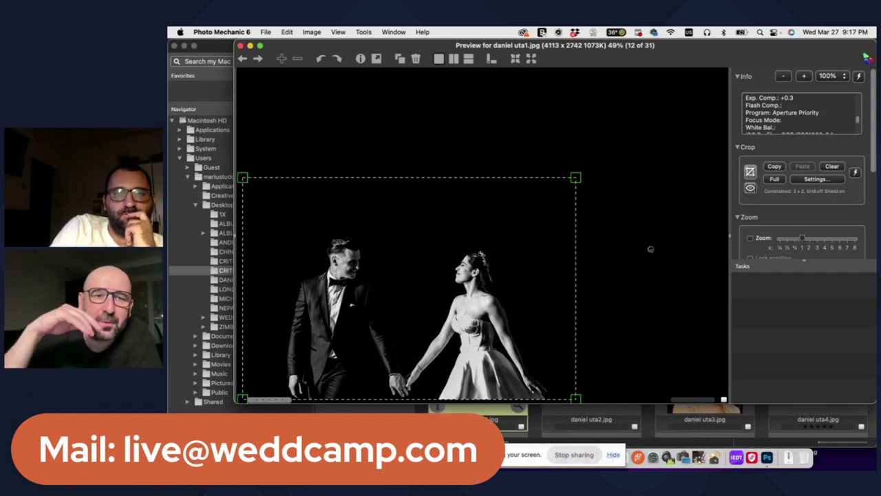
- Compare framings by expanding the crop to almost the whole photo, then reducing it to the couple without the foliage
drag(576, 178, 716, 73)
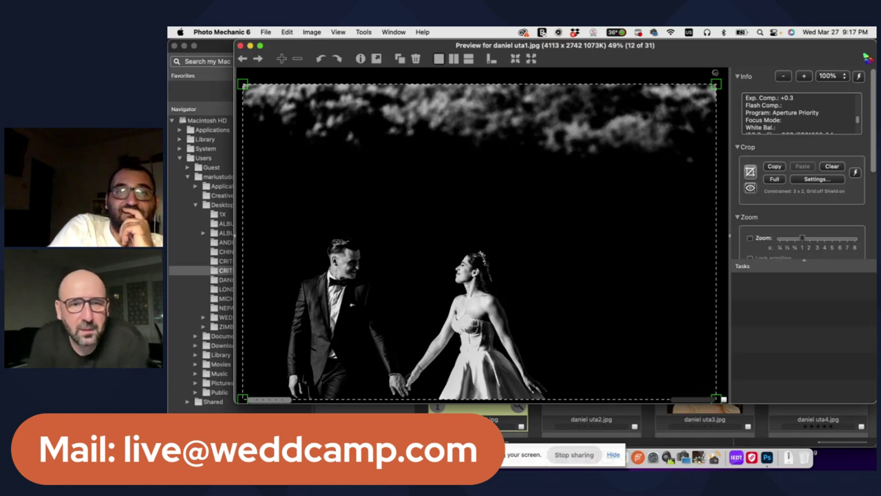
drag(717, 84, 726, 74)
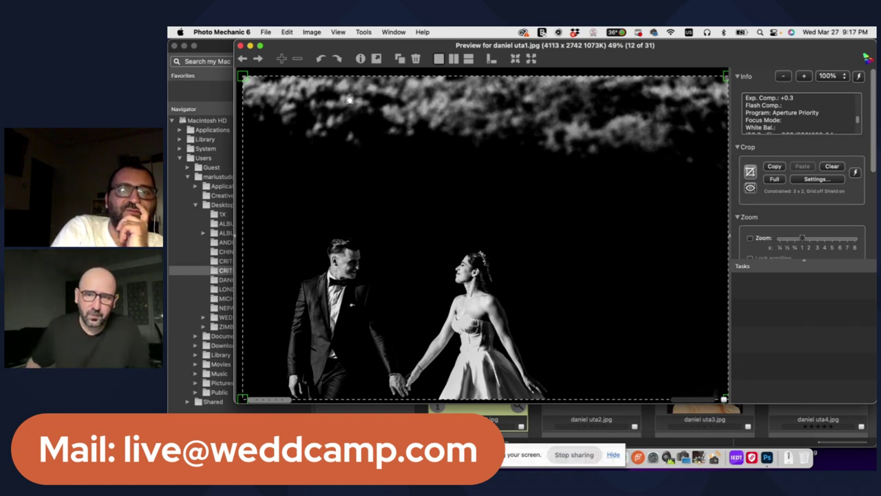
drag(725, 76, 762, 51)
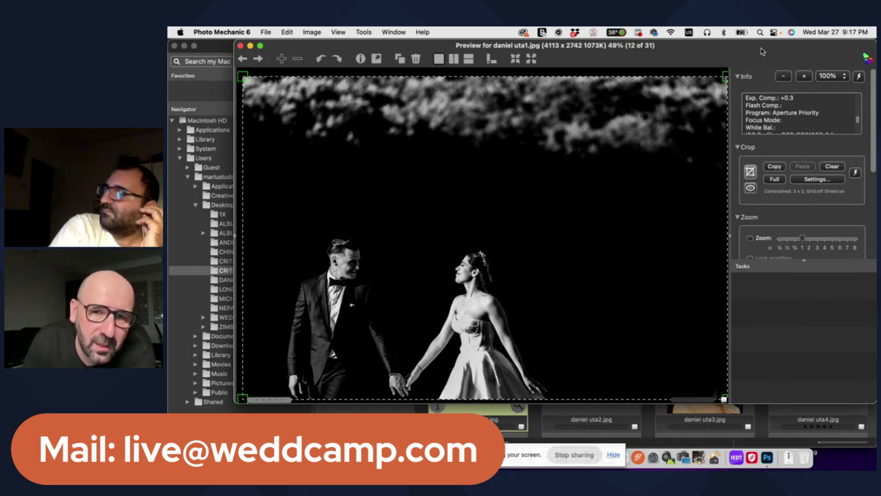
drag(722, 77, 448, 61)
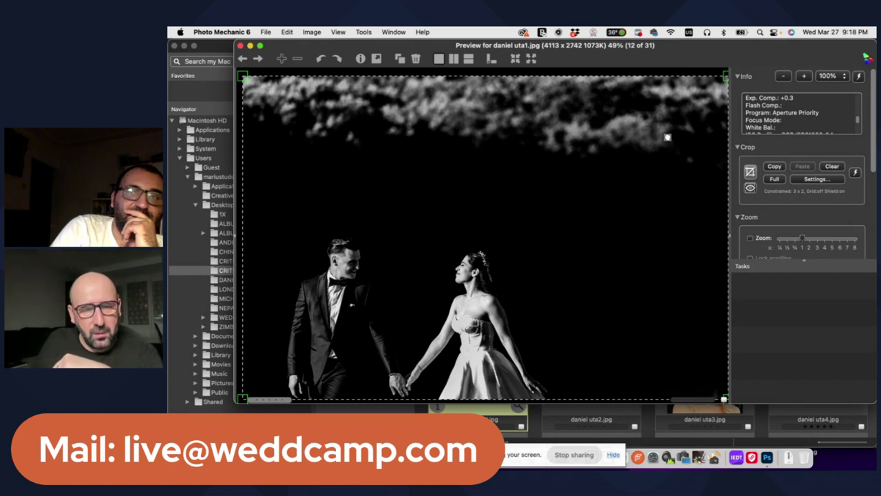
drag(725, 75, 578, 176)
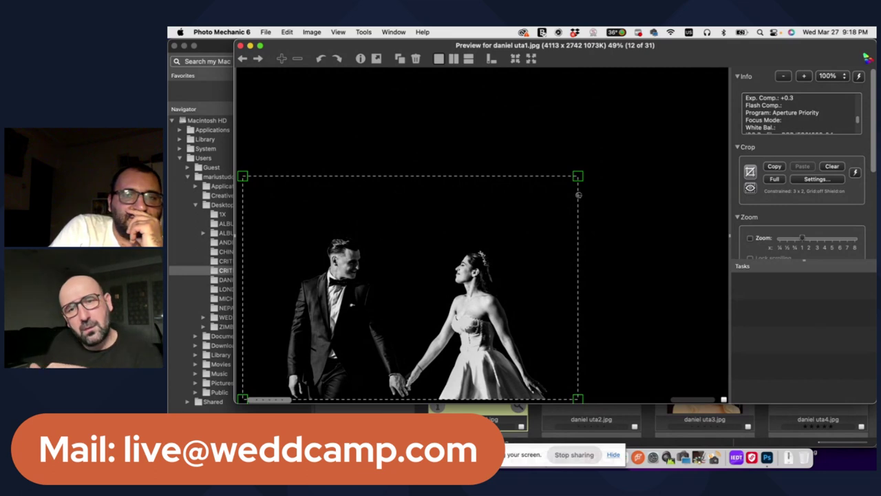
drag(578, 176, 572, 180)
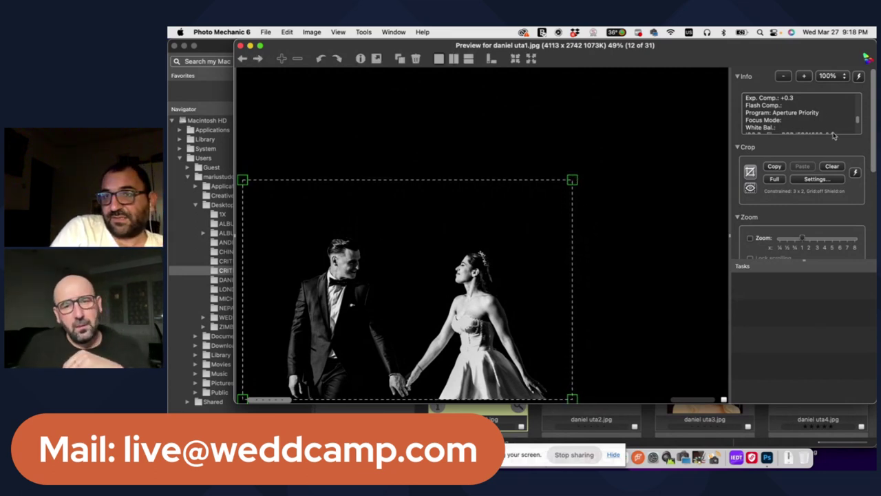
- Recheck the photo's lens, ISO, aperture, shutter, exposure compensation and program mode
scroll(813, 122, down, 3)
scroll(813, 121, up, 4)
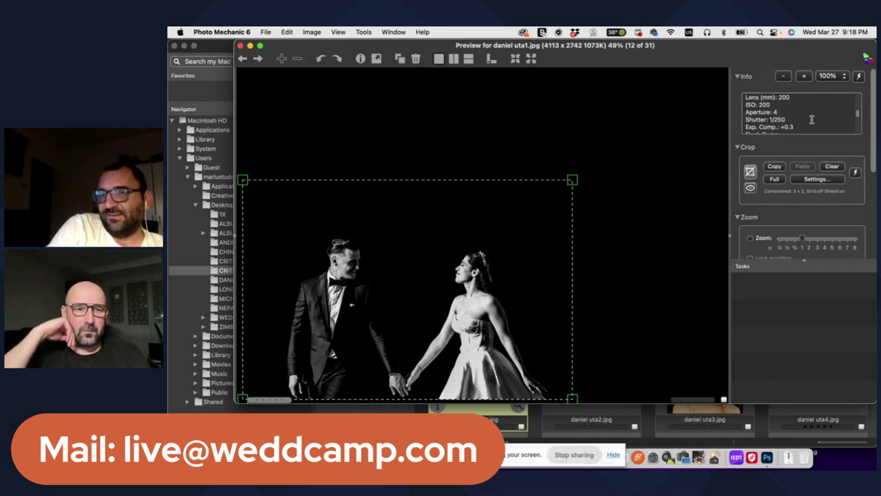
scroll(812, 120, up, 2)
scroll(813, 120, down, 4)
scroll(812, 120, down, 1)
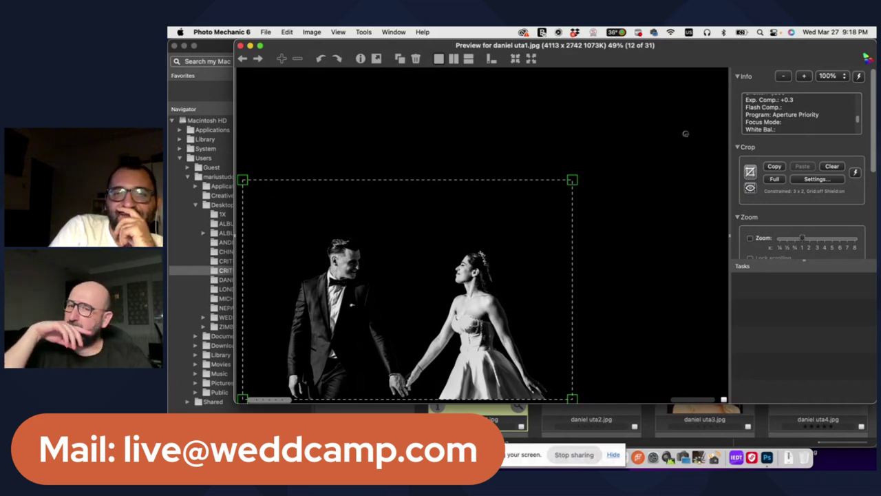
- Expand the crop upward and outward to include the foliage above the couple, and review the photo's exposure settings
drag(573, 180, 671, 114)
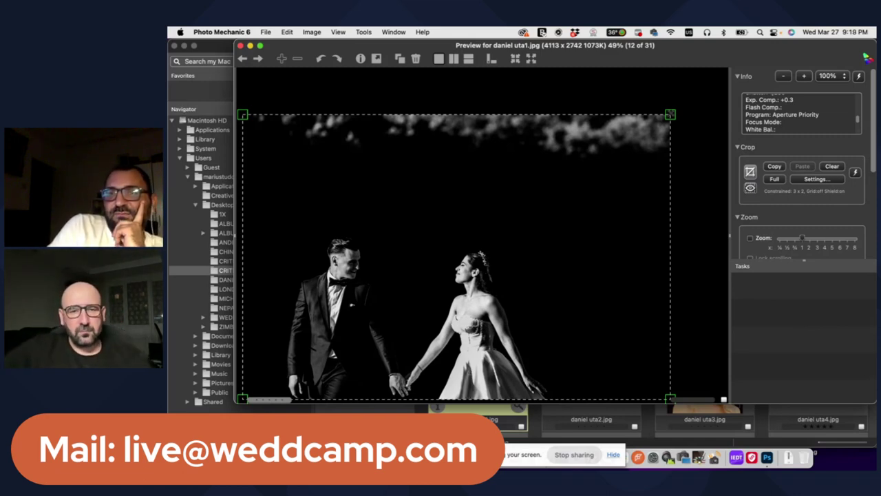
drag(670, 114, 713, 86)
scroll(810, 116, up, 1)
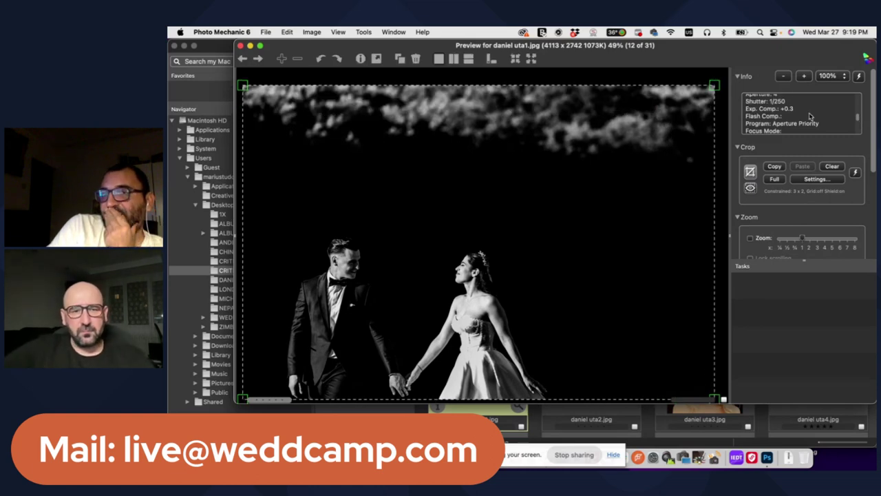
scroll(798, 117, up, 1)
scroll(791, 119, down, 1)
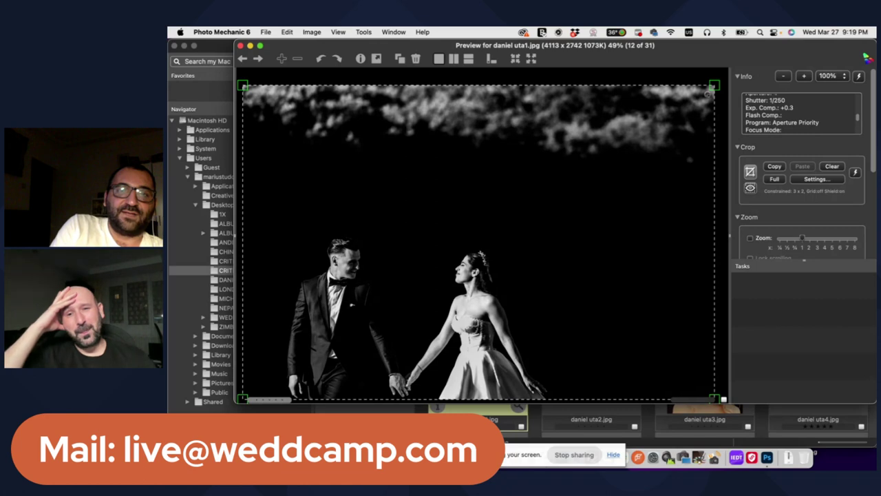
- Tighten the crop around the couple once more, then reopen it to include part of the foliage
drag(714, 85, 592, 167)
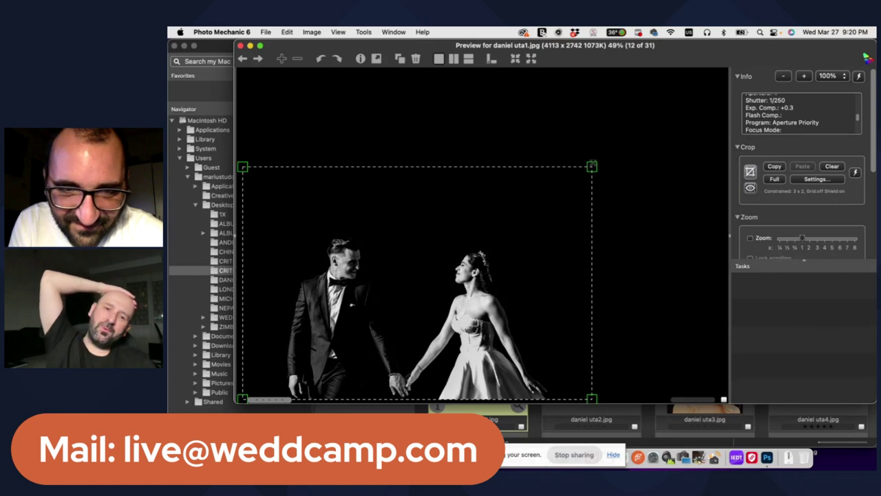
drag(592, 166, 699, 82)
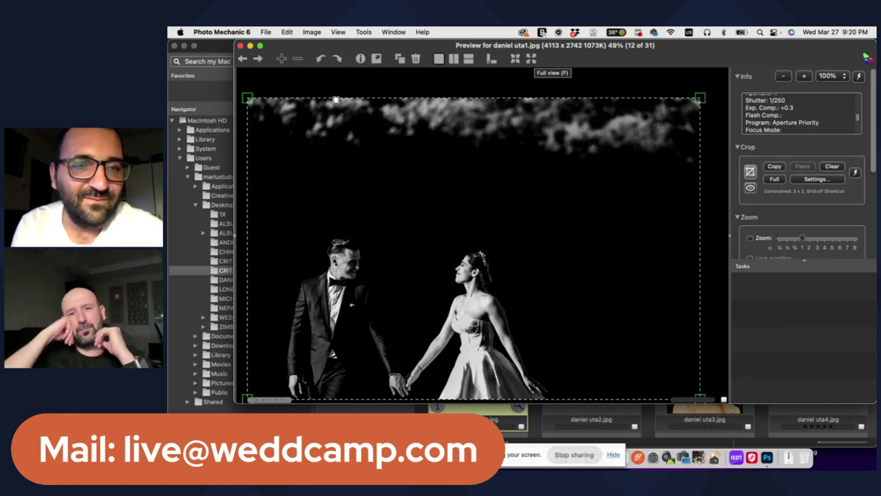
- Enlarge the crop of daniel uta1.jpg upward and outward to include more of the foliage above the couple
mouse_move(335, 100)
mouse_down()
mouse_move(336, 70)
mouse_move(335, 85)
mouse_up()
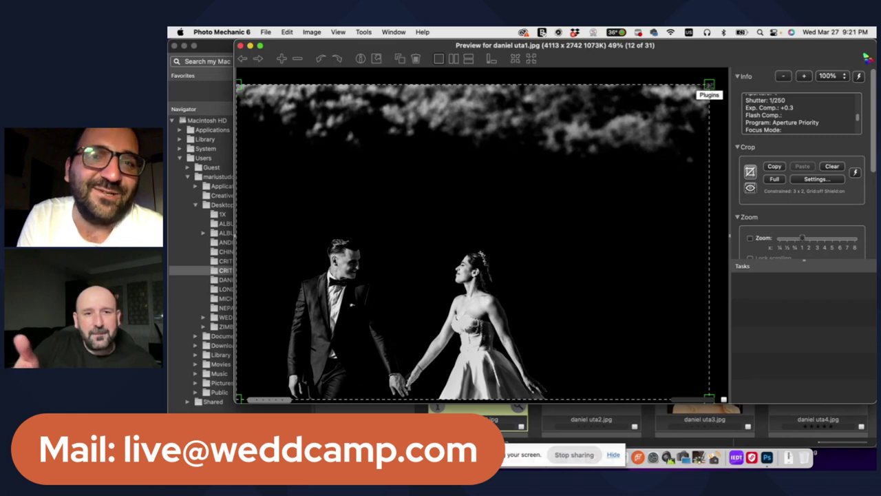
drag(709, 84, 715, 81)
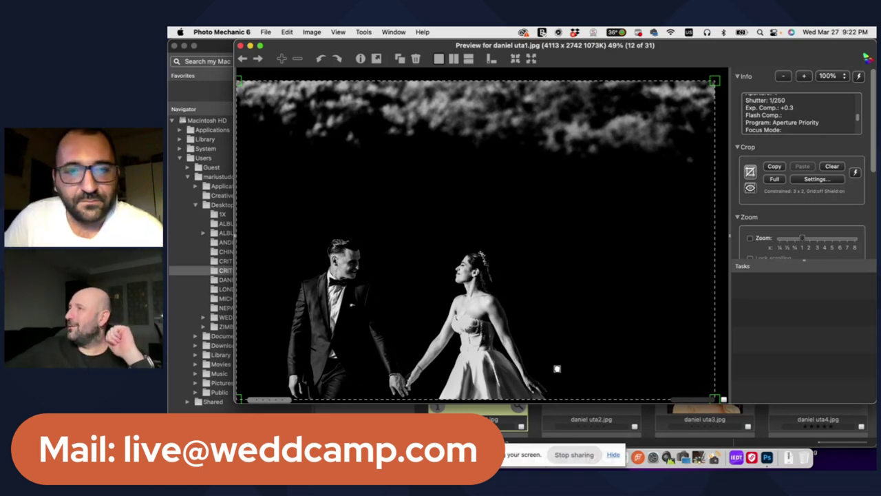
- Go to daniel uta2.jpg and crop out the excess sky, framing the silhouetted couple and wooden beam with some space around them
key(Right)
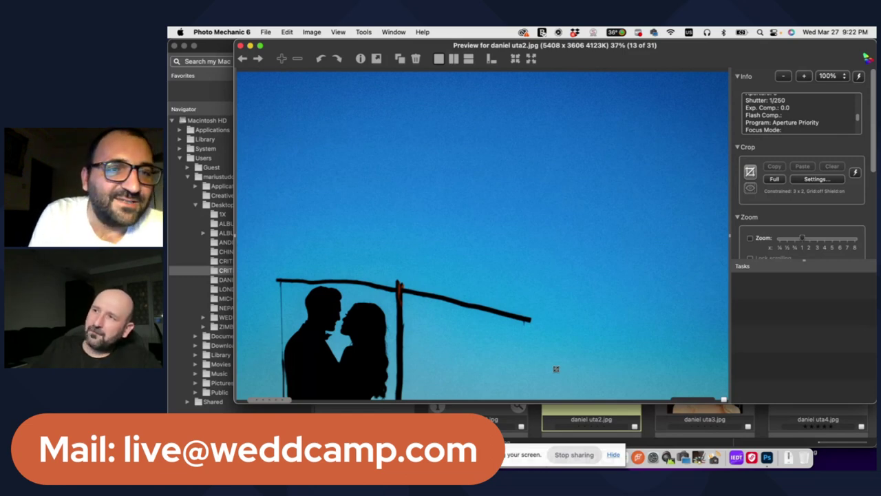
drag(261, 182, 585, 398)
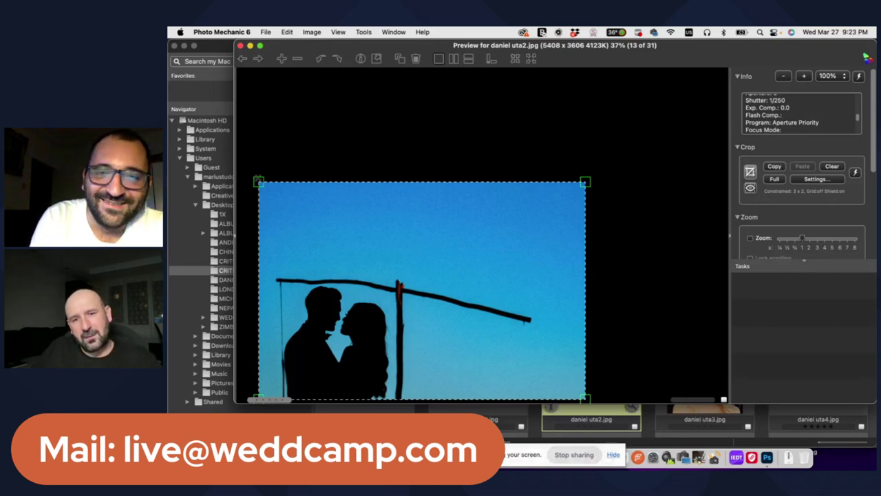
drag(259, 182, 238, 167)
drag(585, 167, 608, 168)
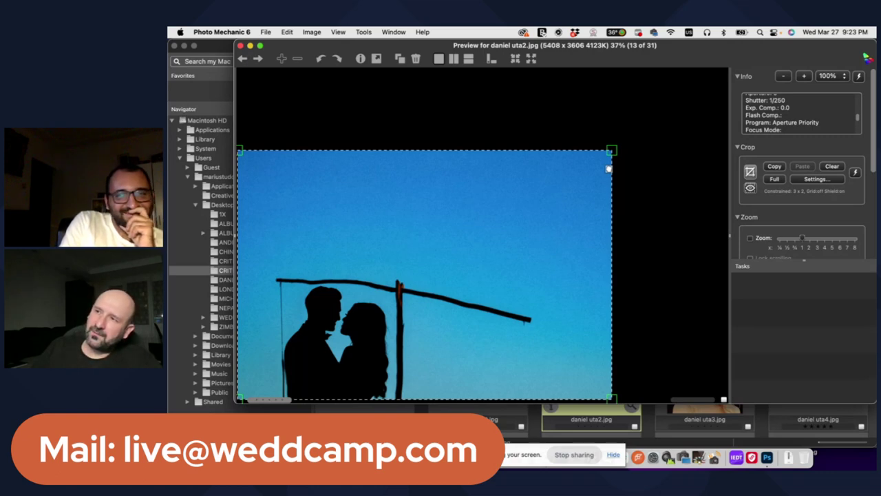
- Tighten the crop closely around the silhouetted couple and the full length of the wooden beam
drag(608, 169, 527, 206)
drag(446, 263, 466, 271)
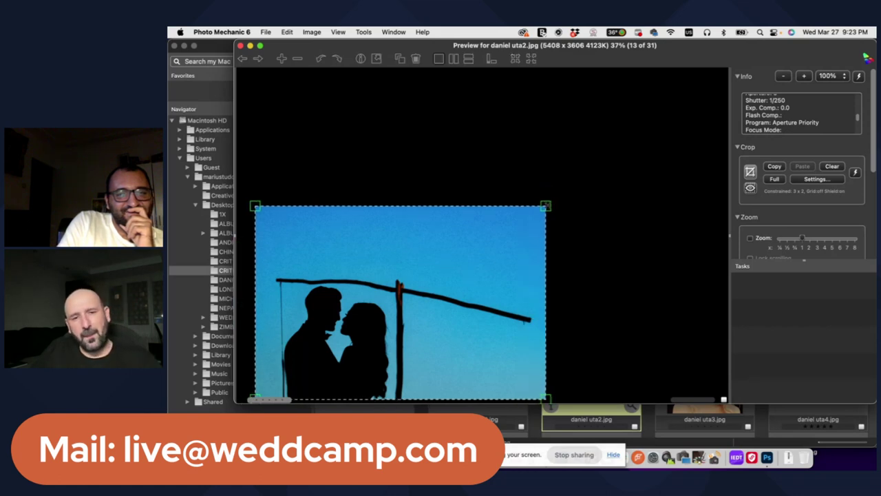
drag(545, 205, 541, 209)
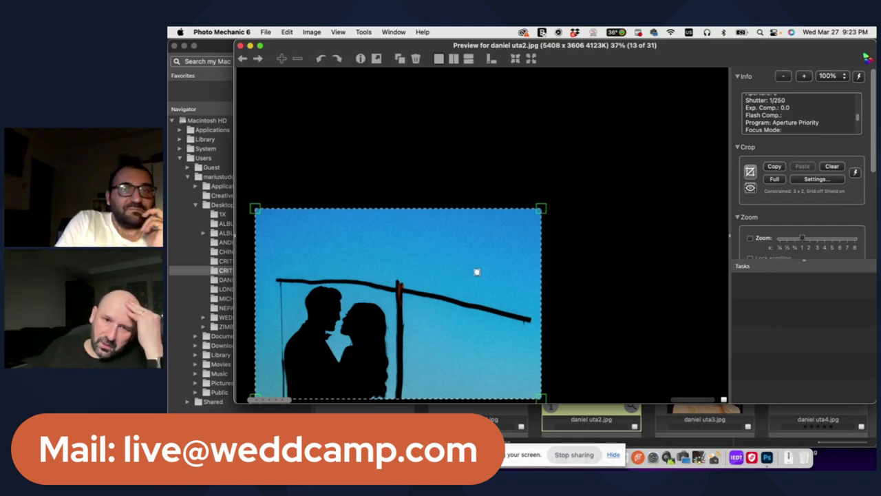
- Expand the crop outward in stages until it covers almost the whole silhouette photo
drag(541, 208, 693, 140)
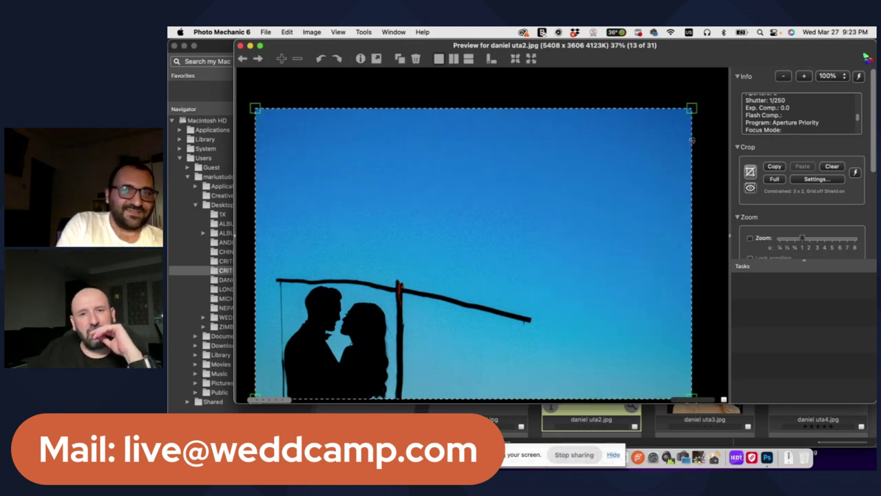
drag(692, 108, 723, 87)
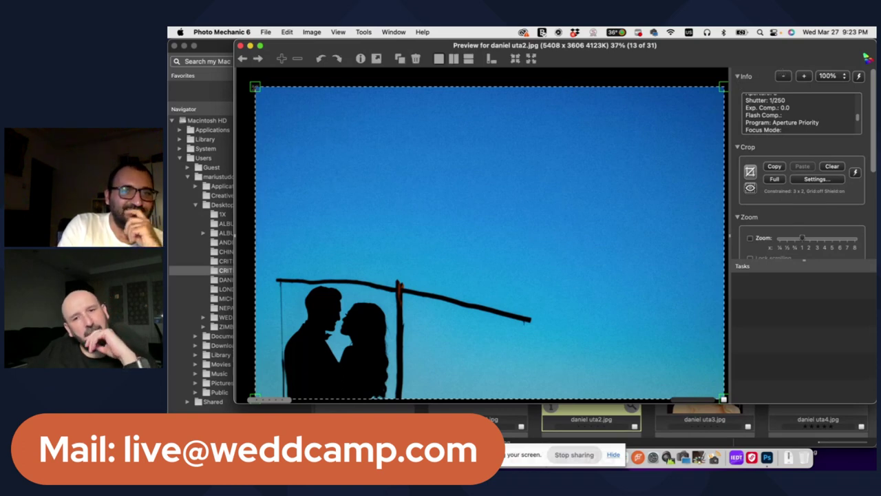
drag(255, 87, 213, 50)
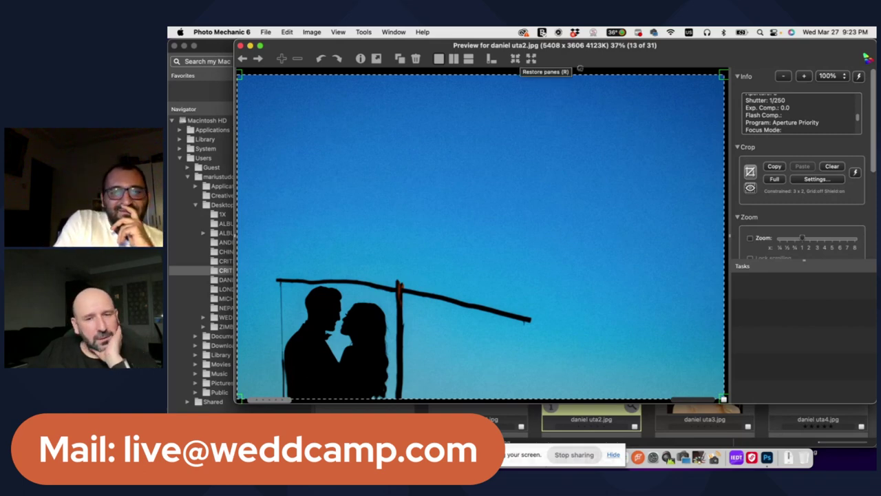
- Reduce the crop from both upper corners in stages, ending just outside the two ends of the wooden beam
drag(723, 74, 622, 143)
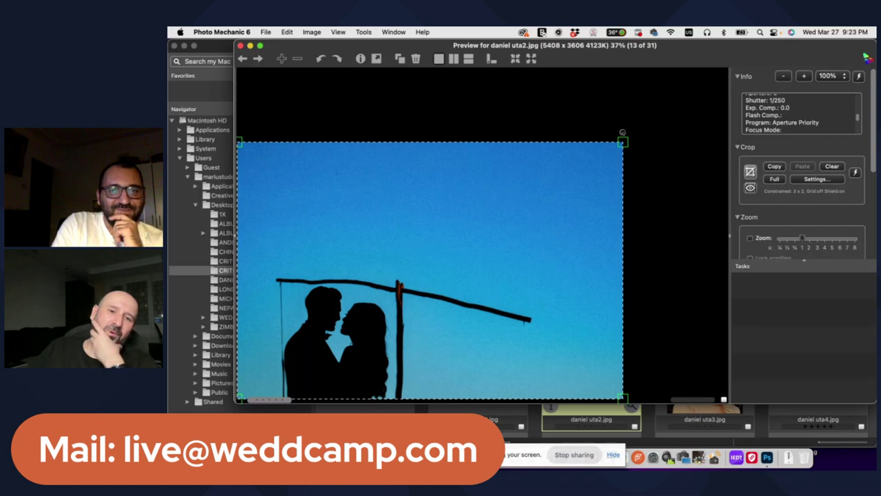
drag(622, 142, 589, 163)
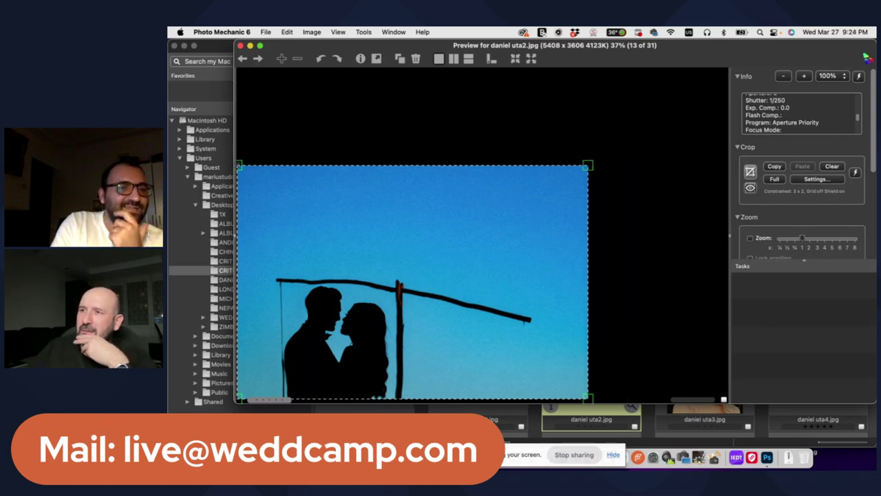
drag(239, 166, 252, 176)
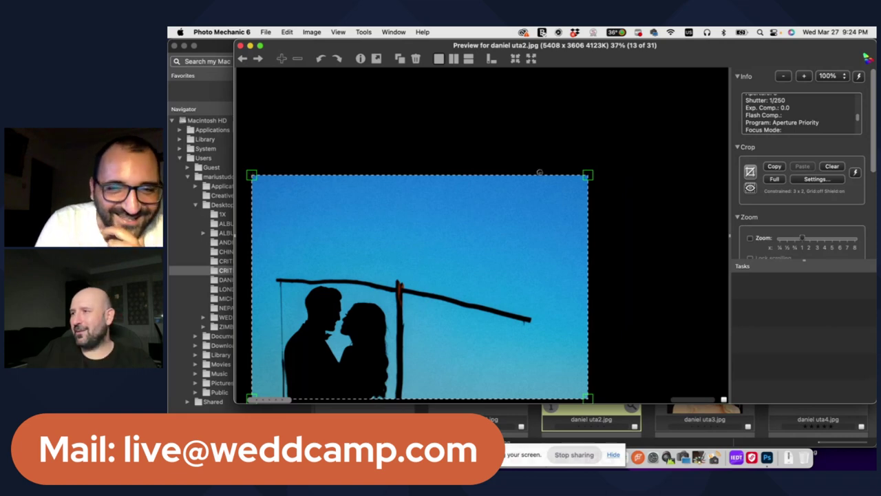
drag(540, 172, 546, 204)
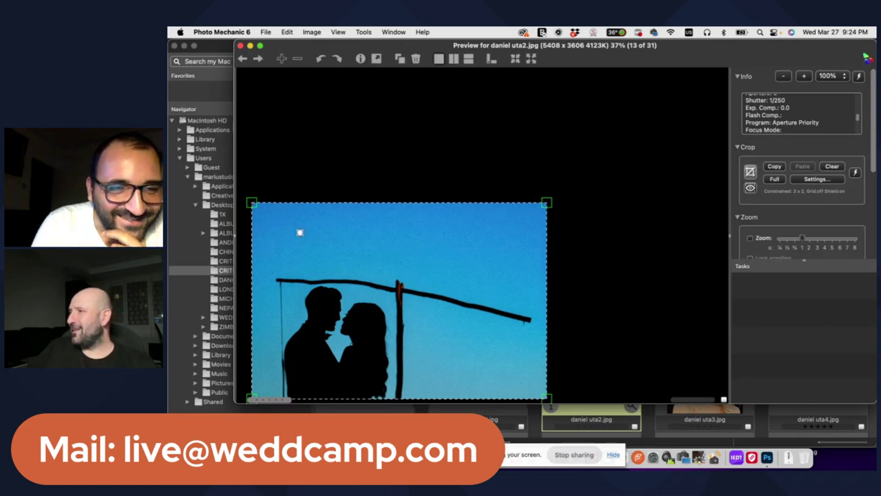
drag(252, 203, 271, 218)
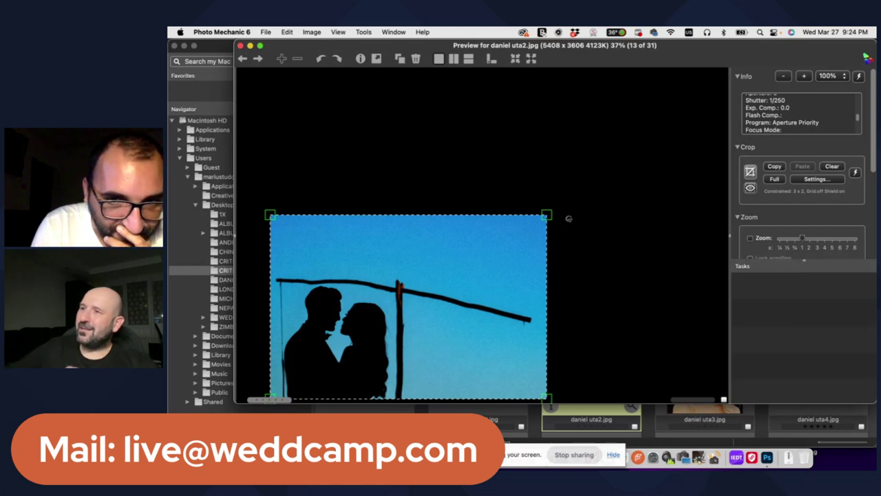
drag(546, 215, 539, 219)
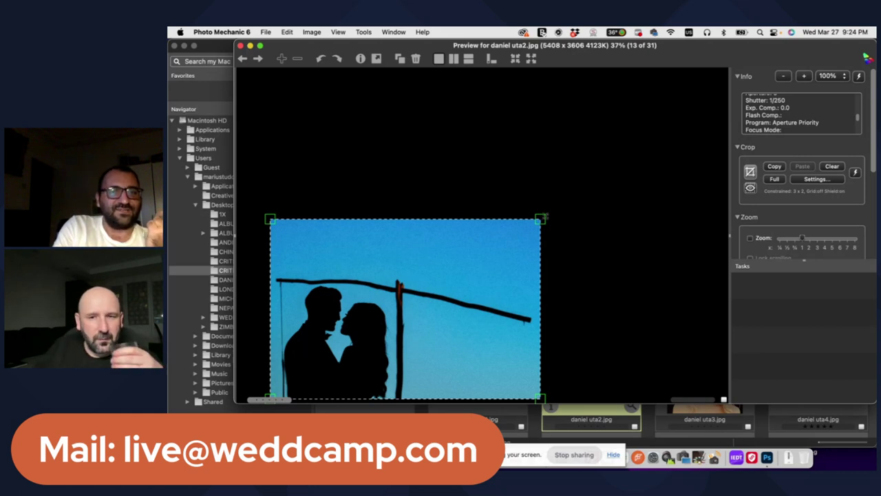
- Reopen the crop to almost the full photo, then reduce it to a medium framing with moderate sky above and beside the couple
drag(542, 218, 650, 136)
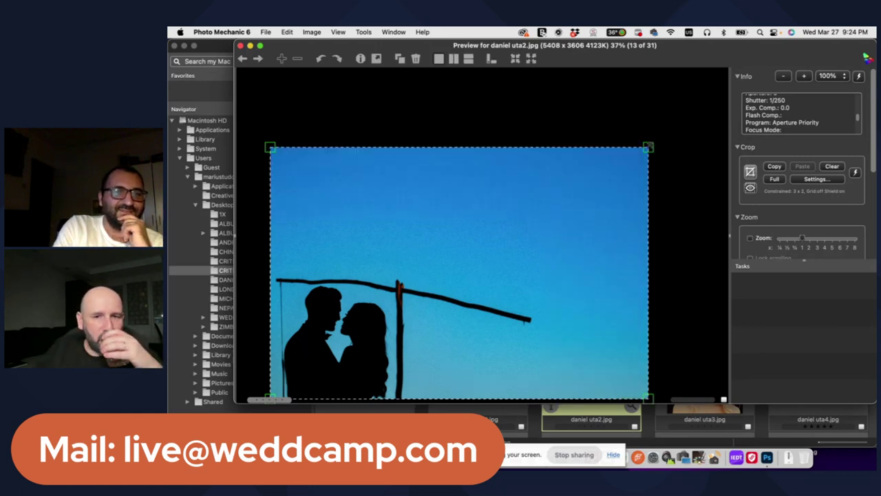
drag(269, 148, 239, 126)
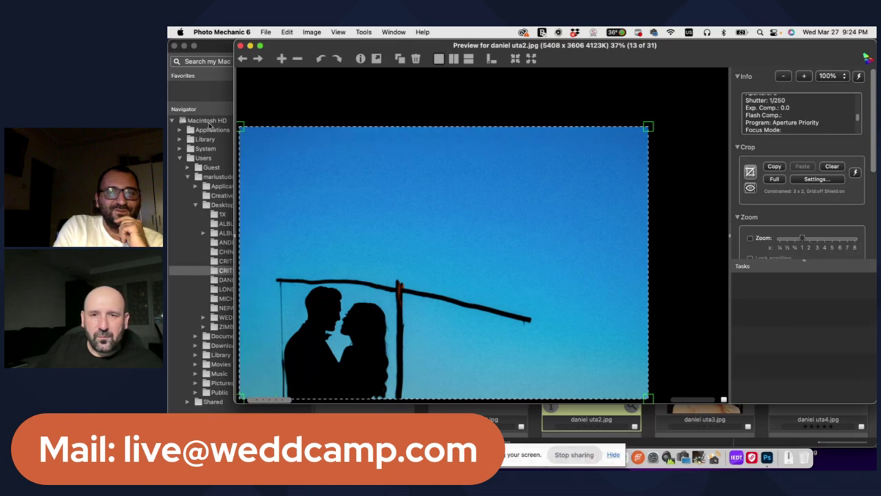
drag(649, 126, 727, 72)
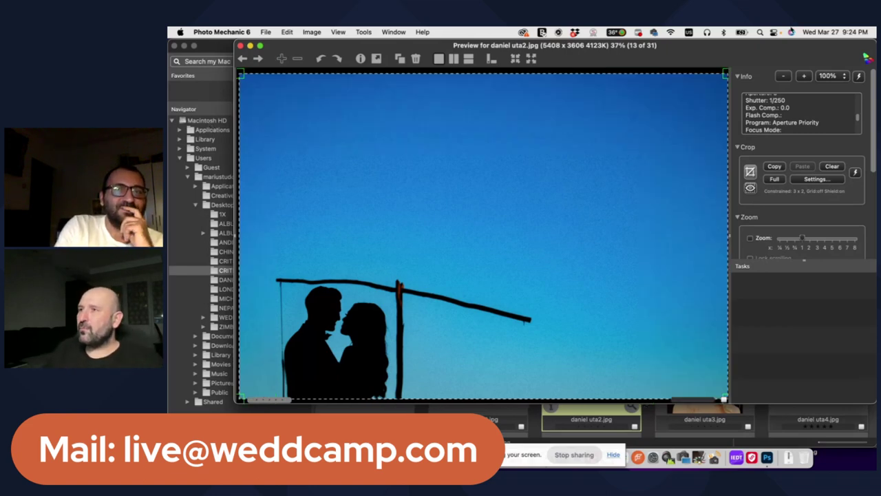
drag(726, 73, 632, 136)
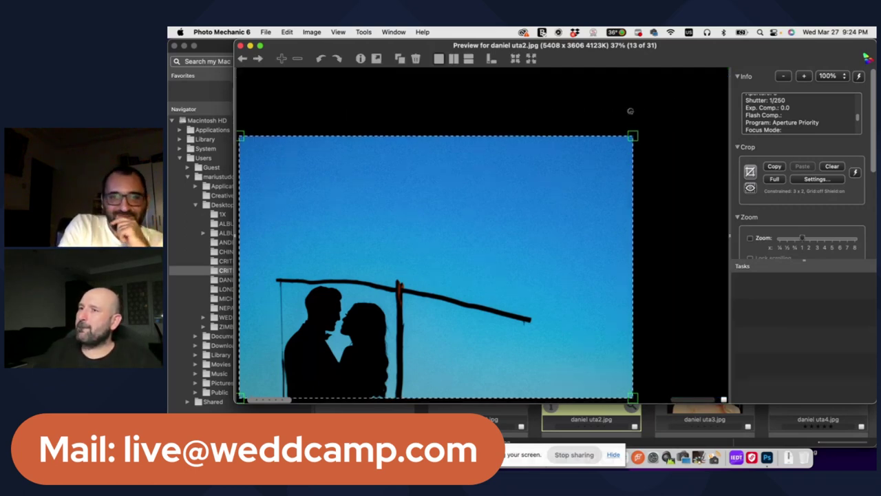
- Move on to daniel uta3.jpg, switch to Photoshop with it and open it in the Camera Raw filter
key(Right)
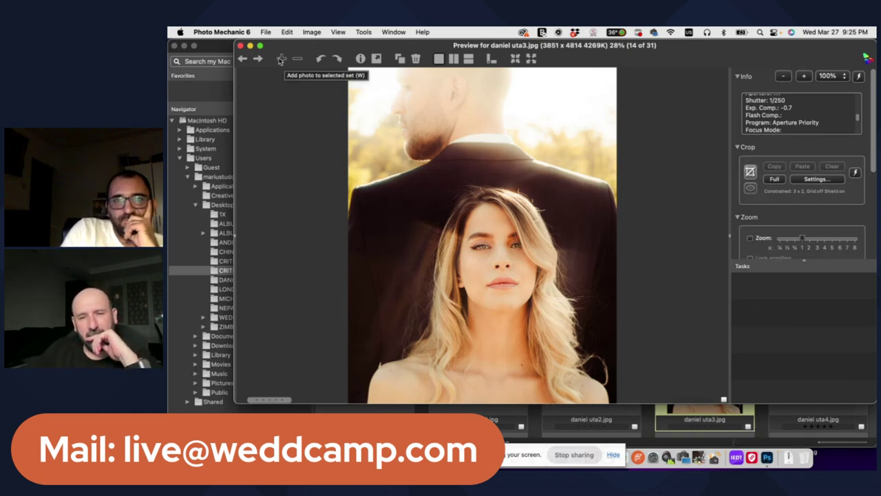
click(239, 46)
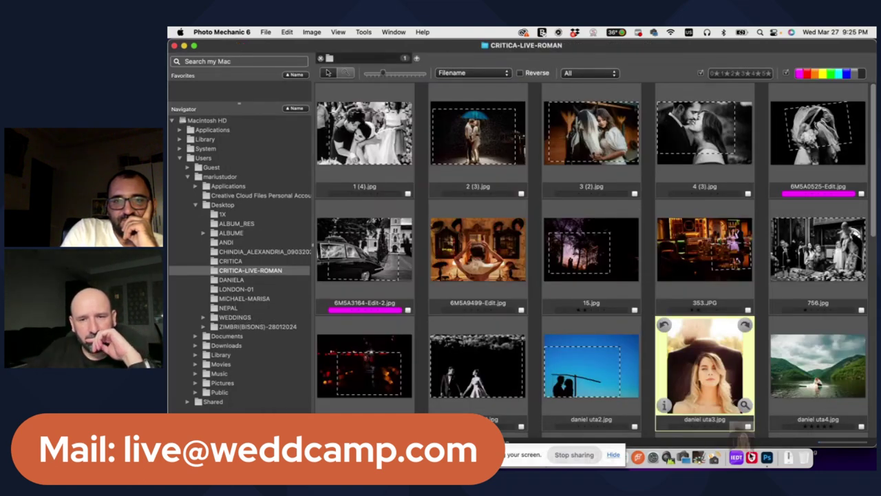
click(768, 457)
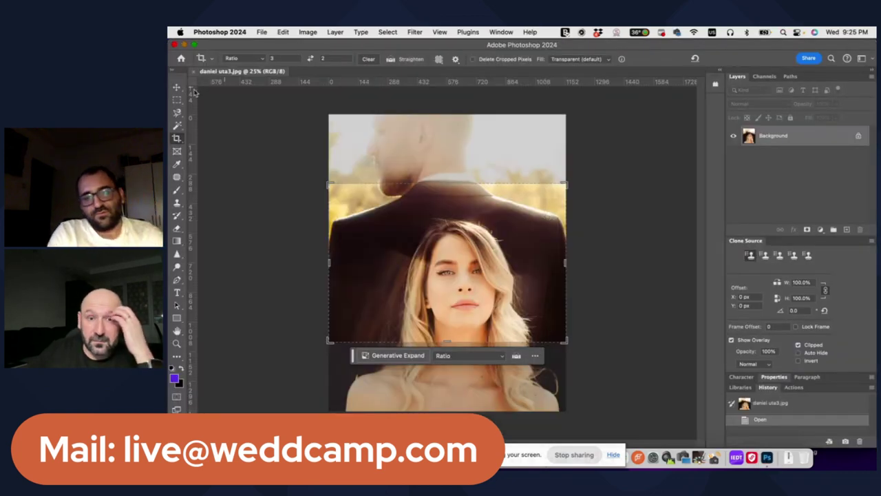
key(v)
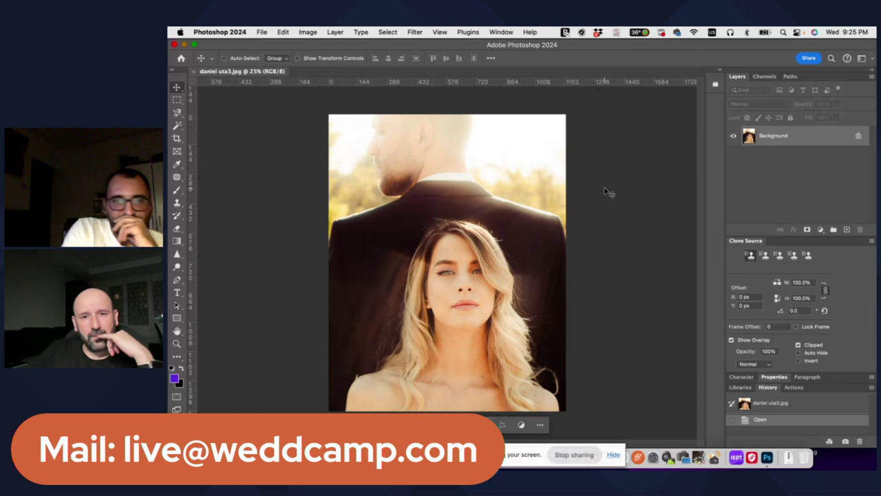
key(super+shift+a)
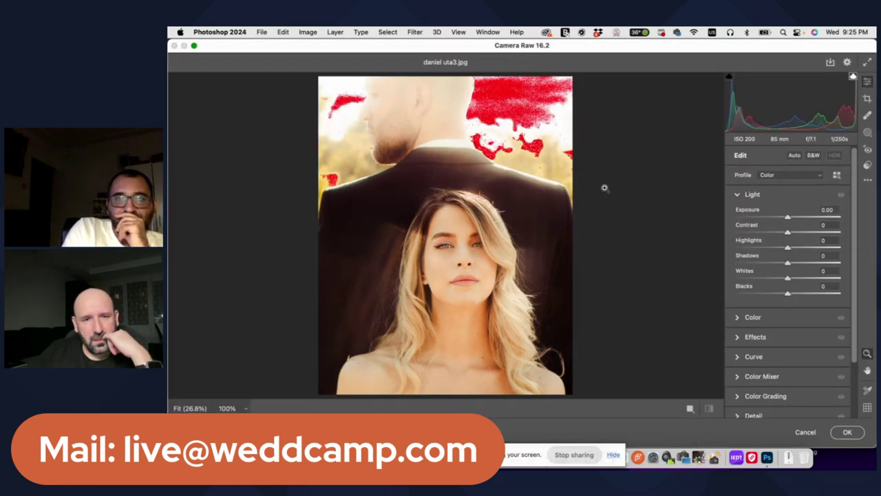
click(853, 78)
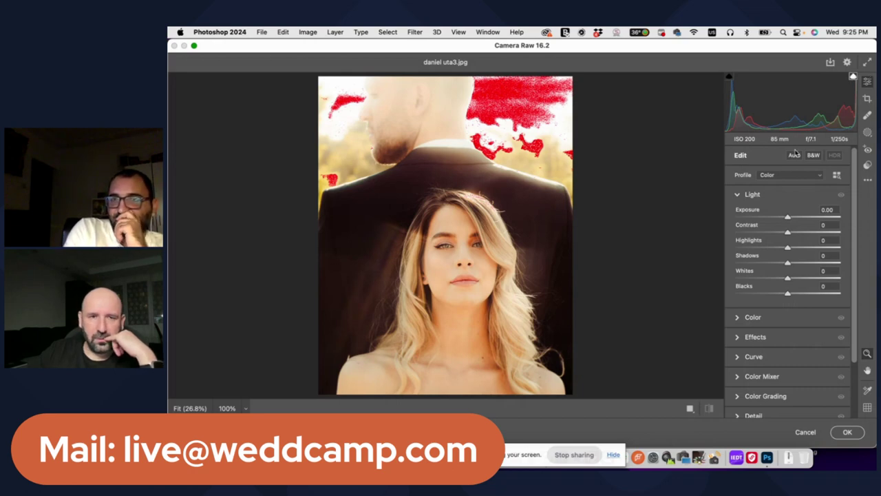
- Add a linear gradient mask over the upper part of the portrait, with Exposure -0.80 and Highlights -34
click(869, 133)
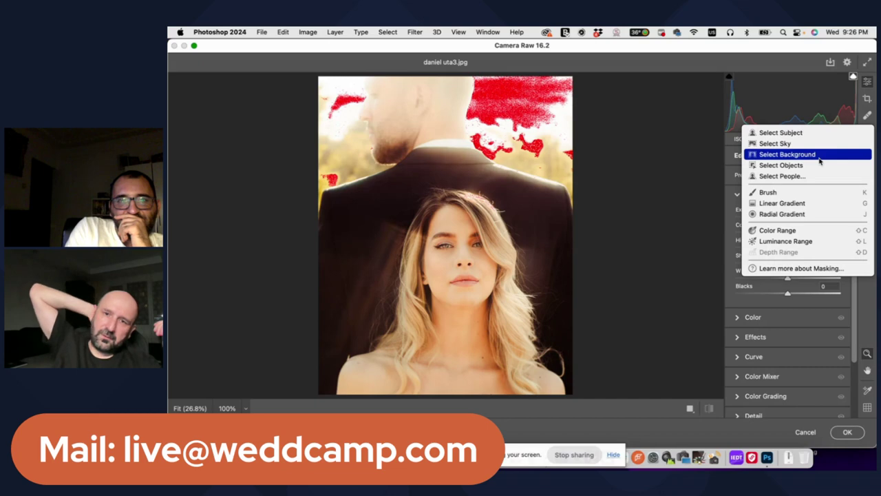
click(796, 205)
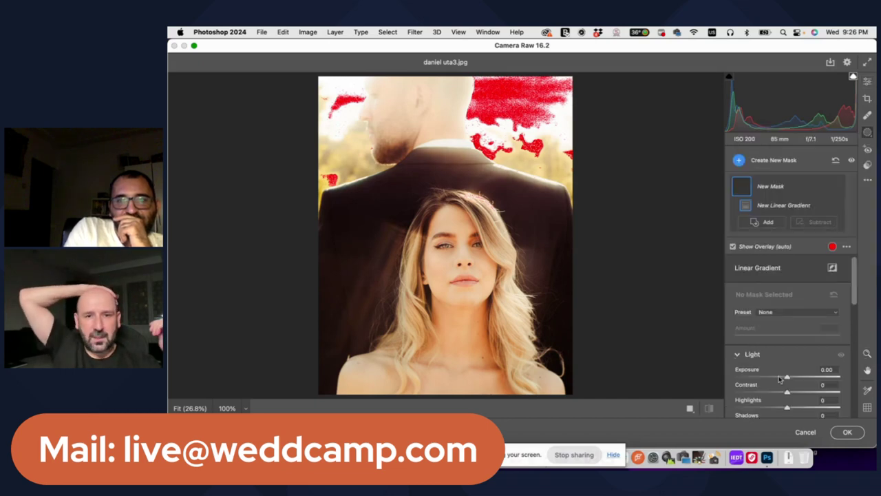
scroll(782, 379, down, 2)
drag(782, 353, 770, 380)
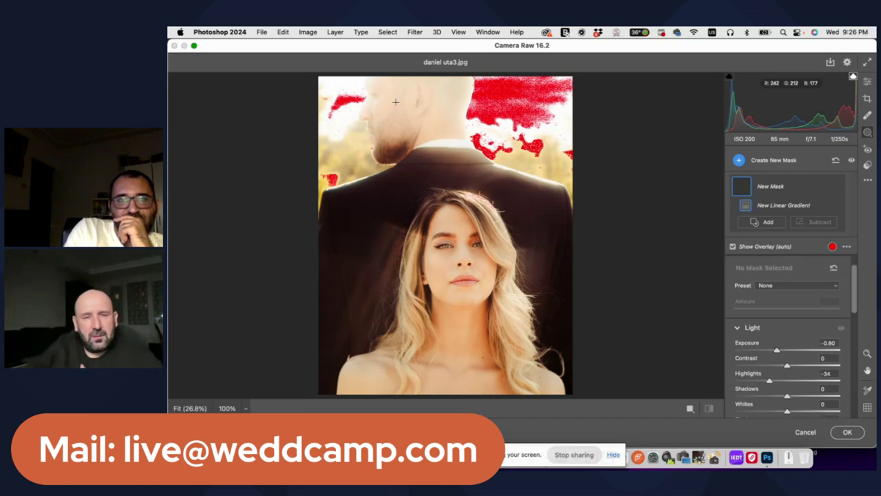
drag(420, 125, 439, 284)
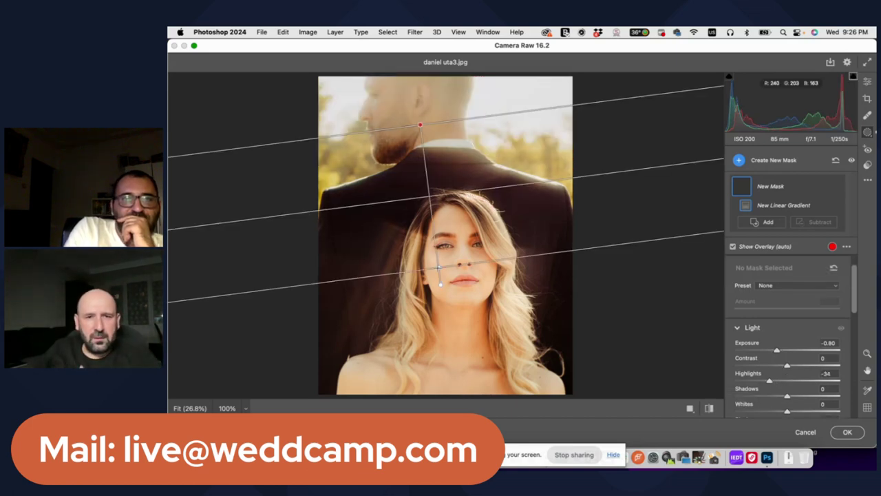
drag(420, 140, 434, 170)
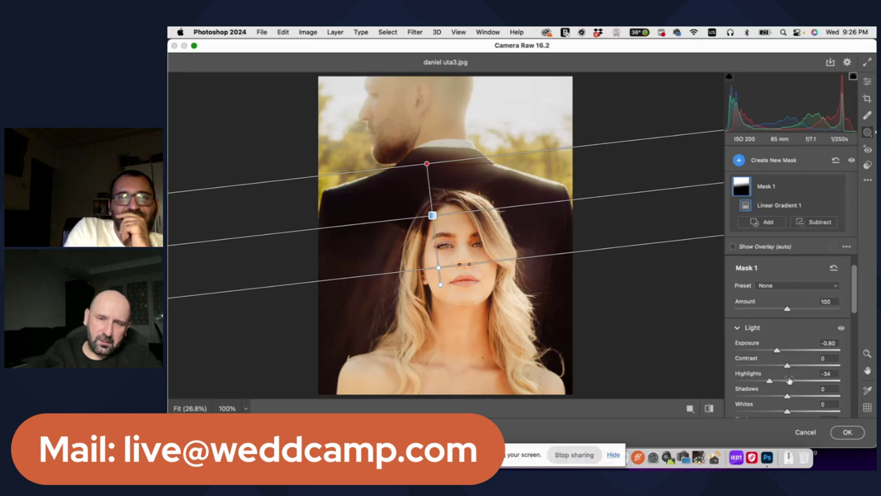
scroll(784, 406, down, 2)
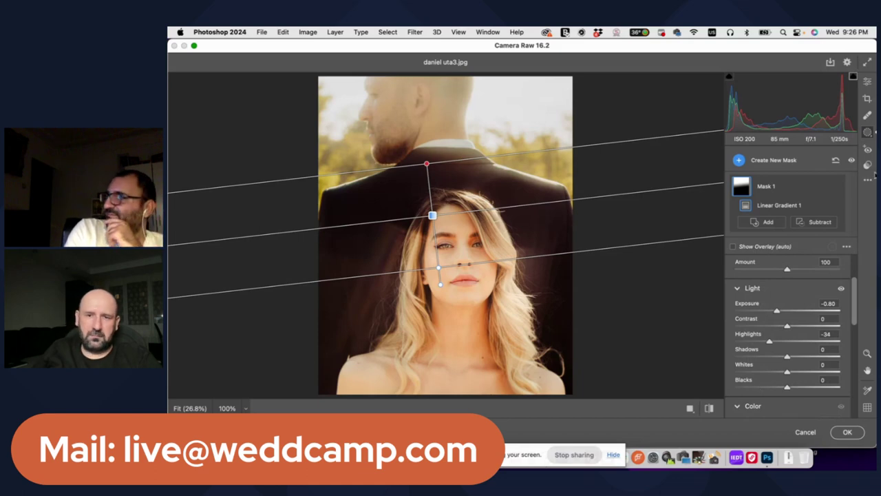
- Apply the B&W Landscape preset to the portrait
click(868, 165)
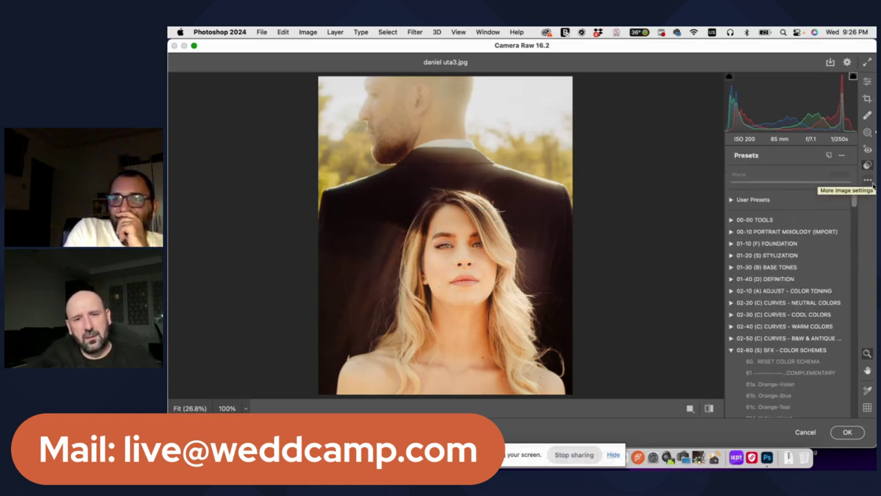
drag(854, 217, 873, 394)
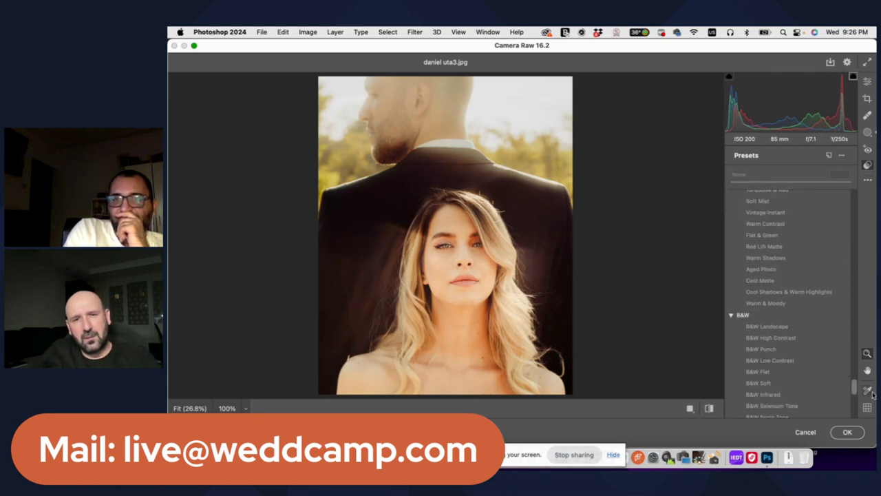
scroll(796, 368, up, 2)
click(796, 368)
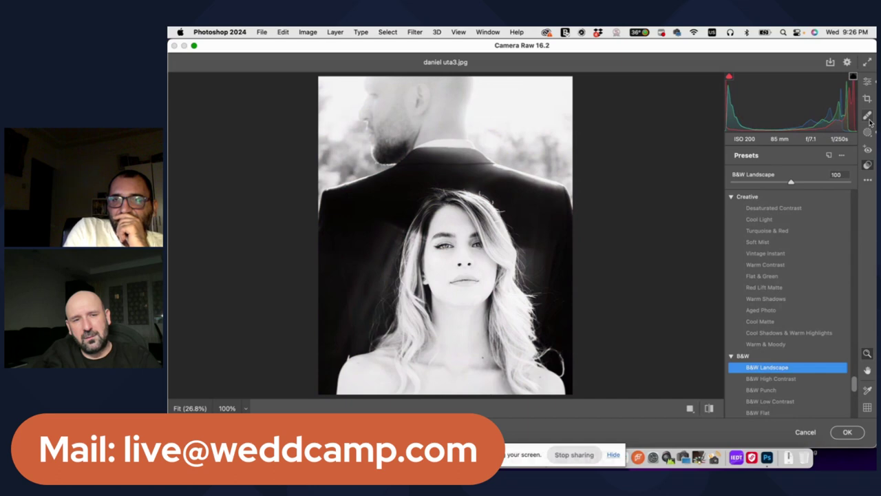
- Set the portrait's Exposure to -0.75, Highlights -47, Shadows +36 and Blacks -4, and apply the Camera Raw filter
click(868, 81)
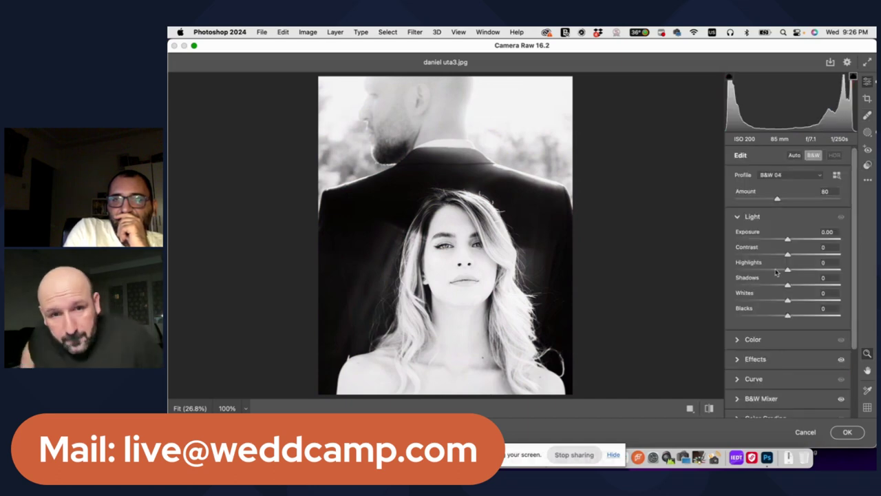
drag(788, 269, 763, 270)
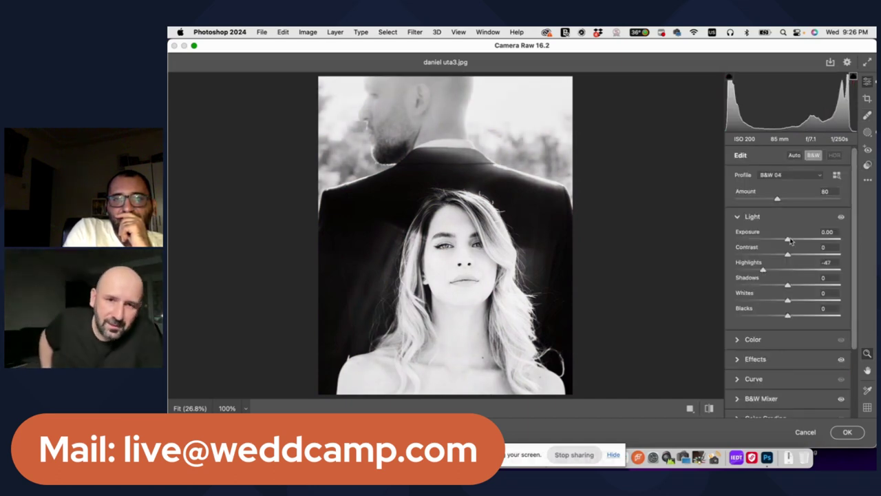
drag(788, 239, 781, 240)
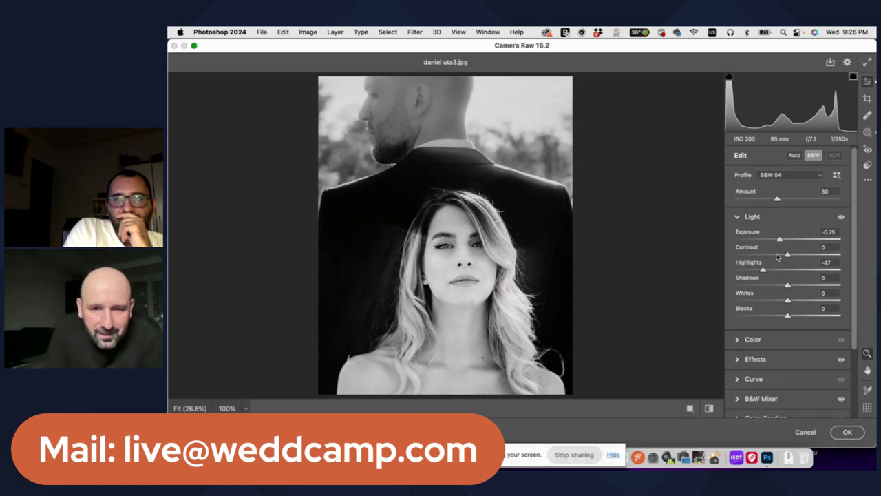
drag(788, 316, 771, 316)
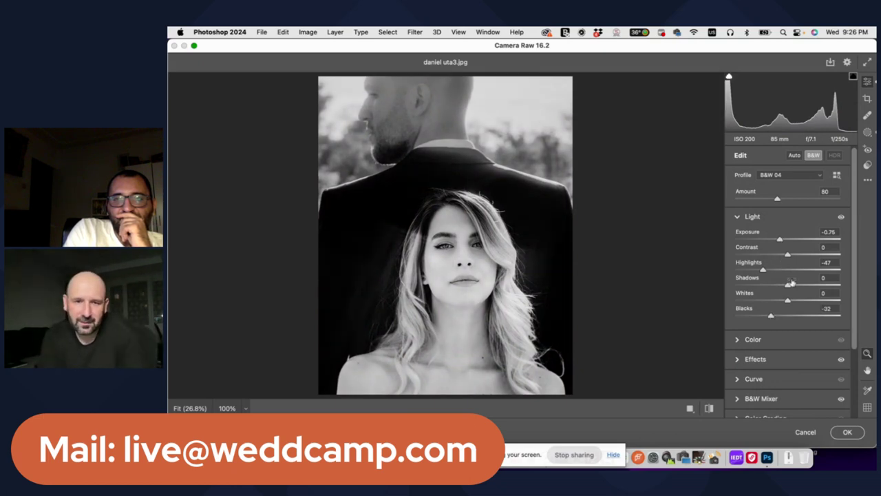
drag(771, 315, 789, 317)
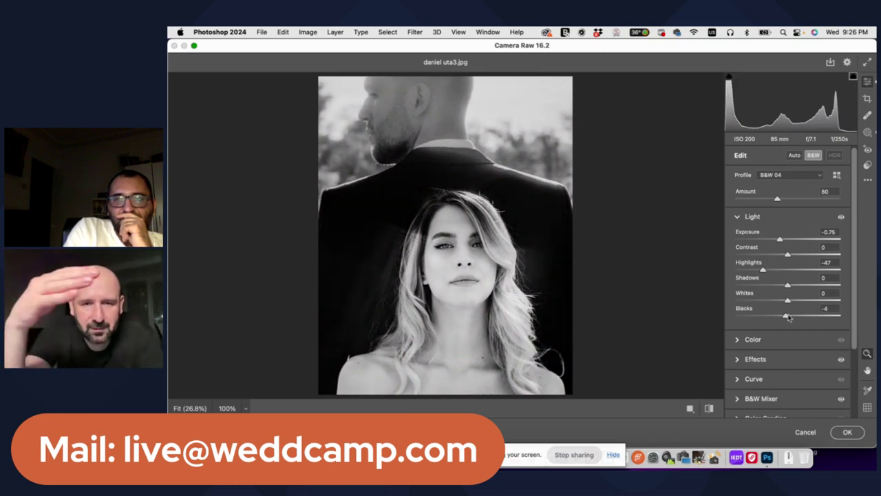
drag(796, 287, 807, 287)
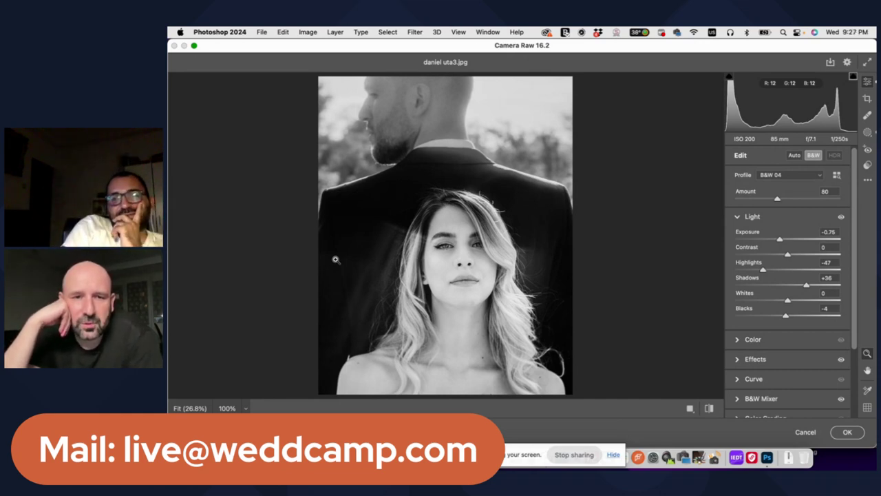
click(853, 438)
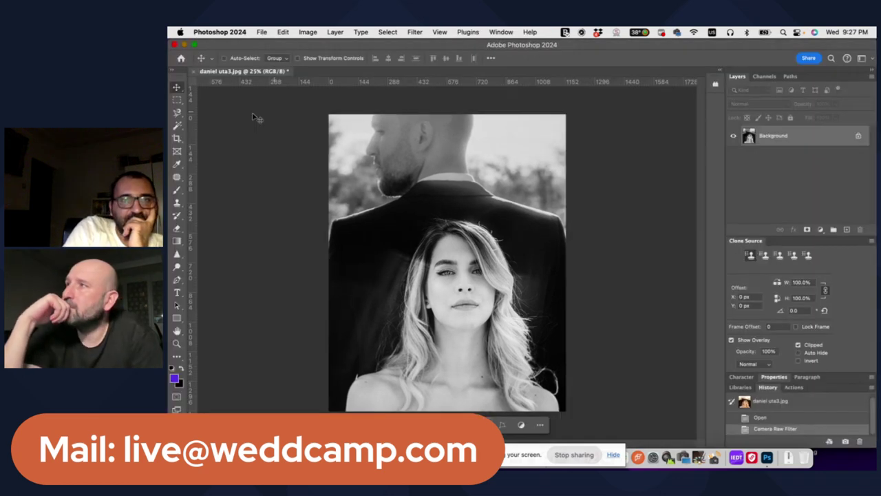
- Try a vertical 2:3 crop of the black-and-white portrait and undo it
click(177, 137)
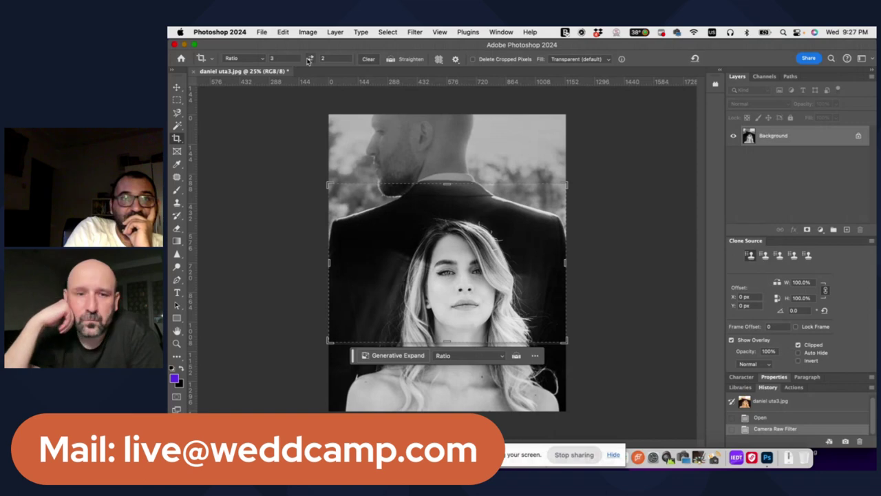
click(310, 59)
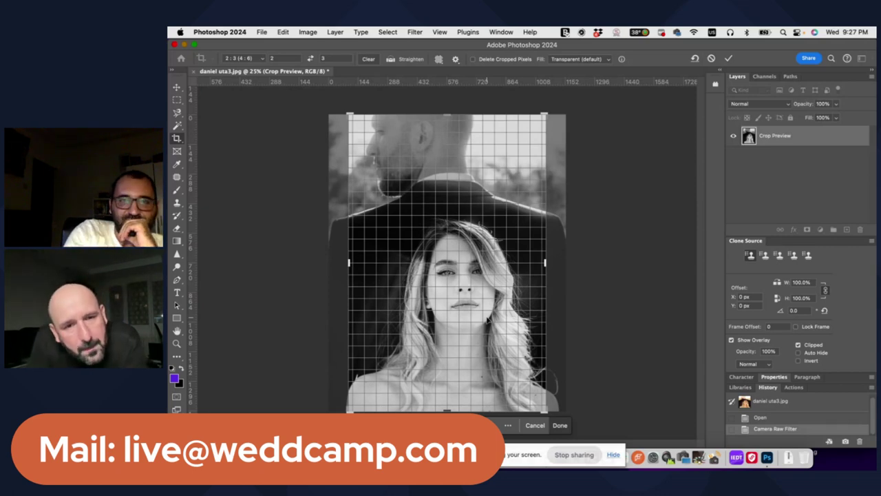
key(Return)
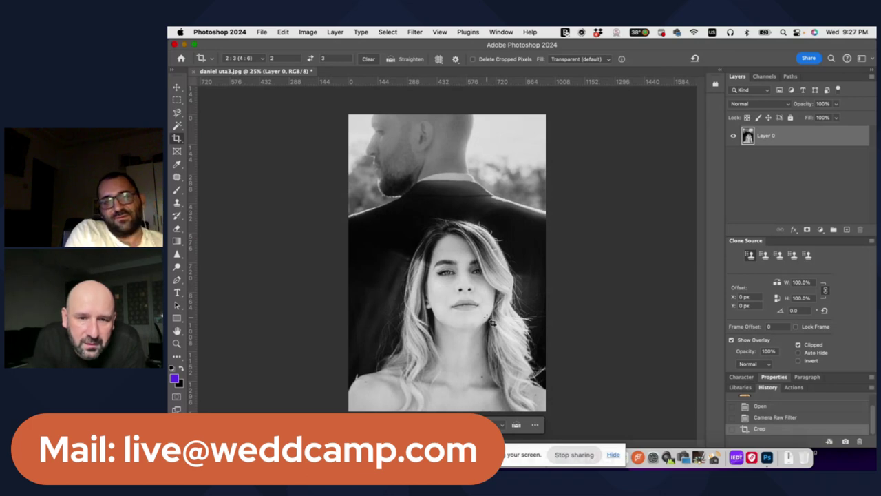
key(super+z)
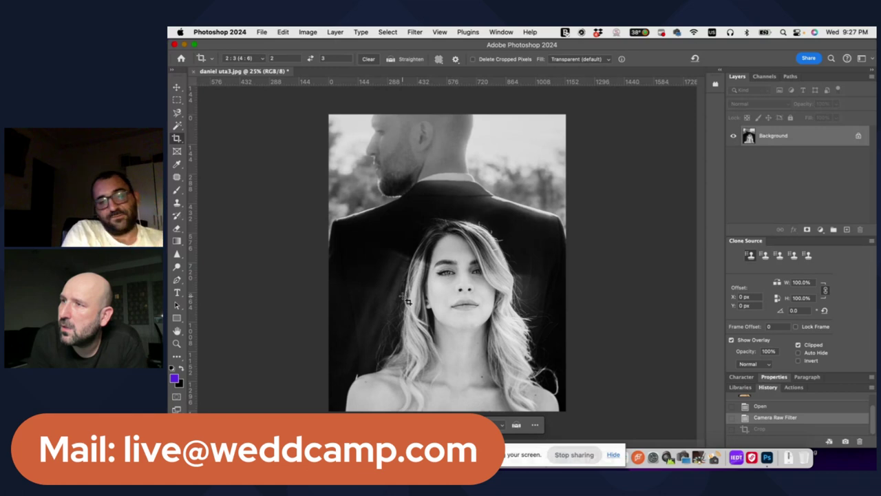
- Switch to Photo Mechanic, preview daniel uta4.jpg and view it full screen, then return to the normal preview size
key(super)
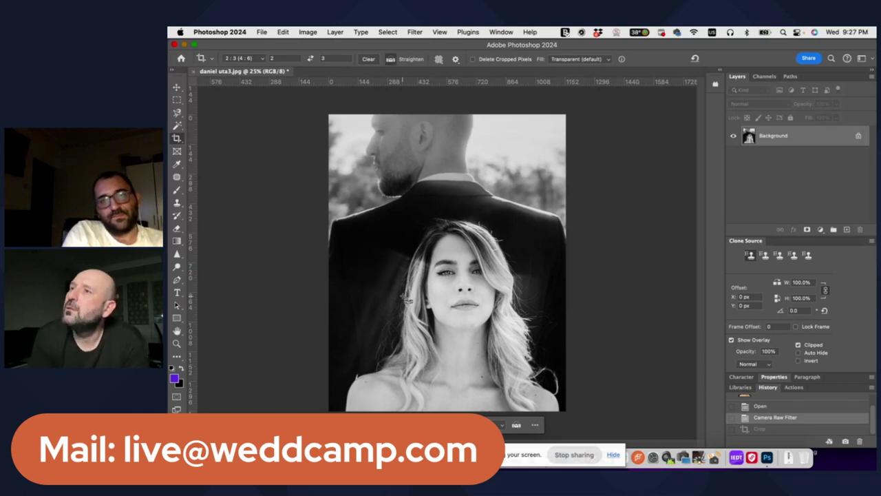
key(super+Tab)
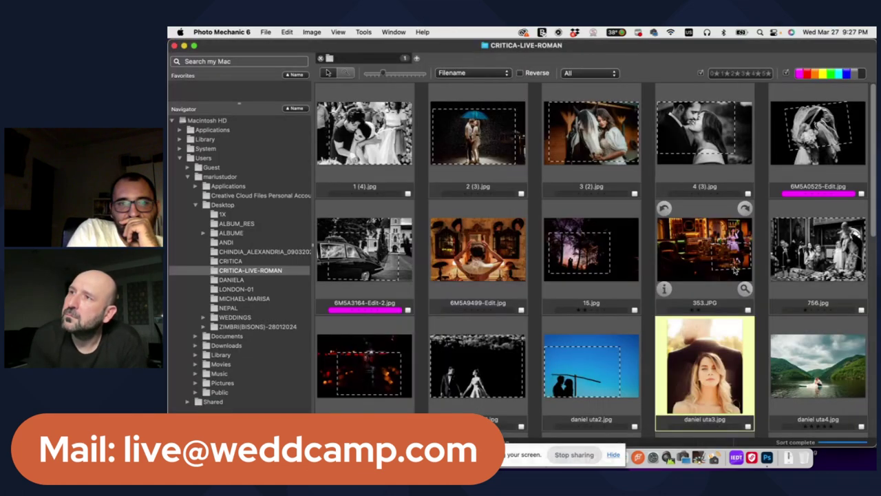
click(818, 365)
key(Return)
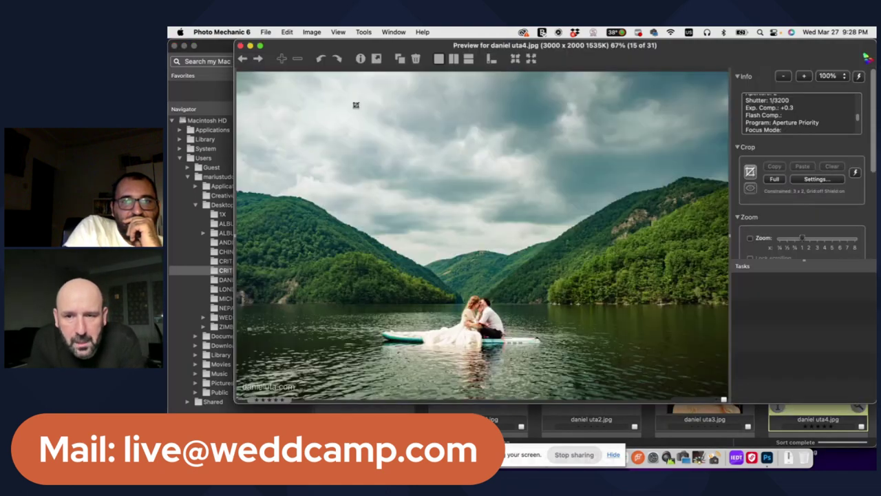
click(260, 45)
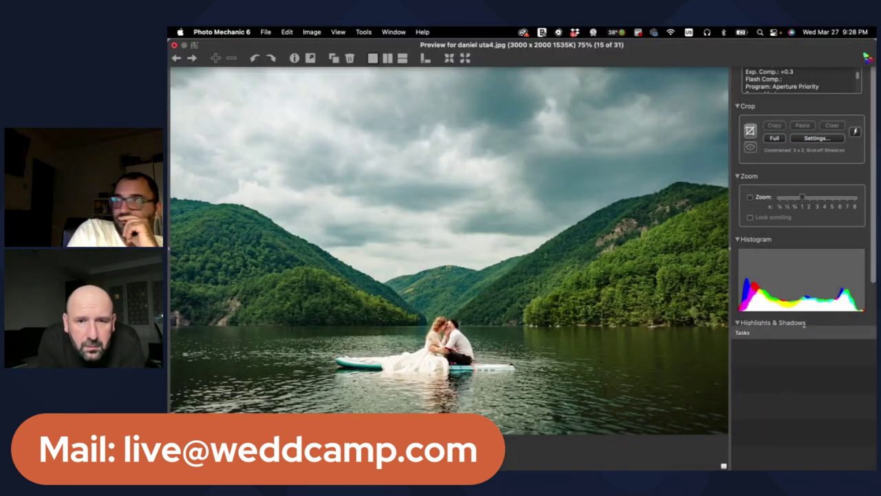
click(194, 46)
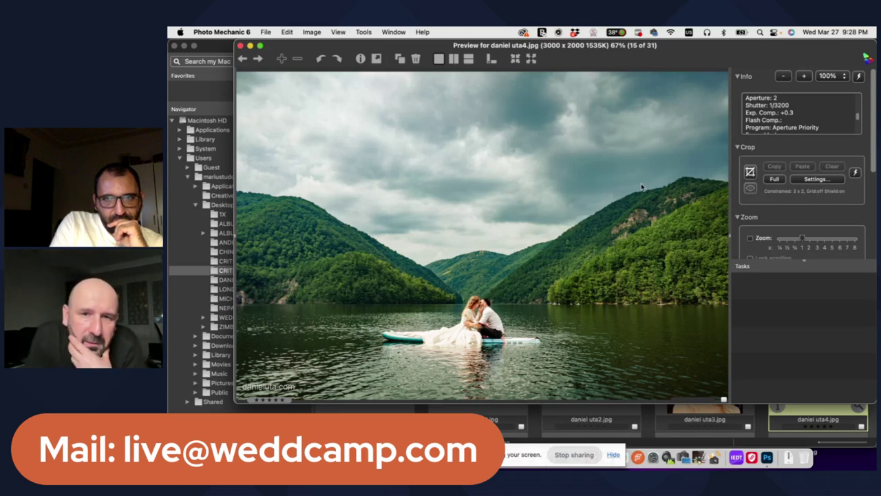
- Try a 3:2 crop of the lake photo with less sky above the couple, then clear it
click(750, 172)
drag(318, 149, 699, 458)
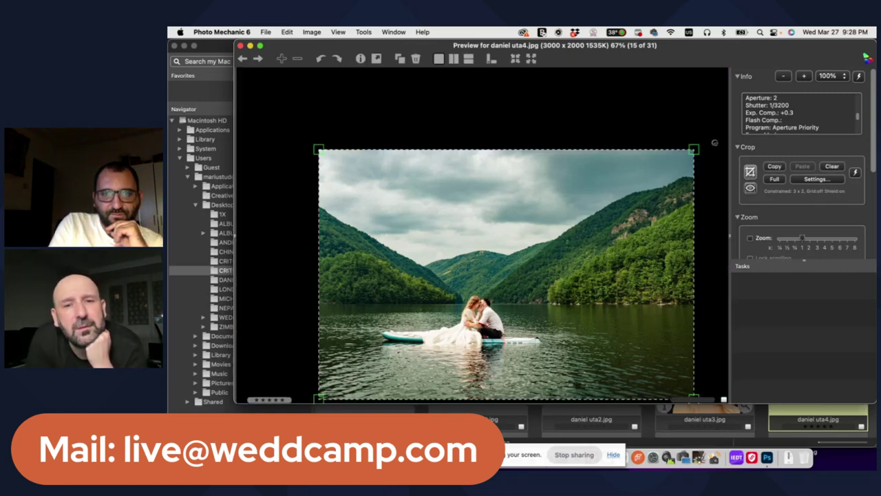
drag(714, 143, 757, 119)
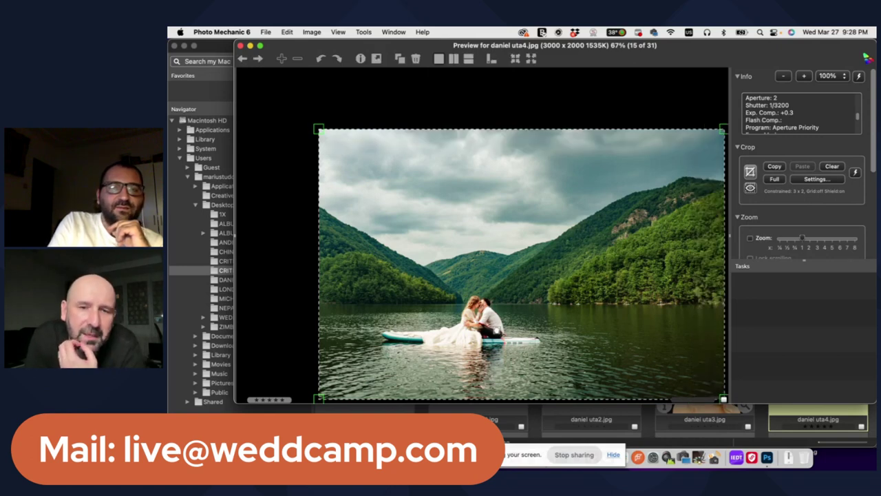
drag(506, 271, 472, 274)
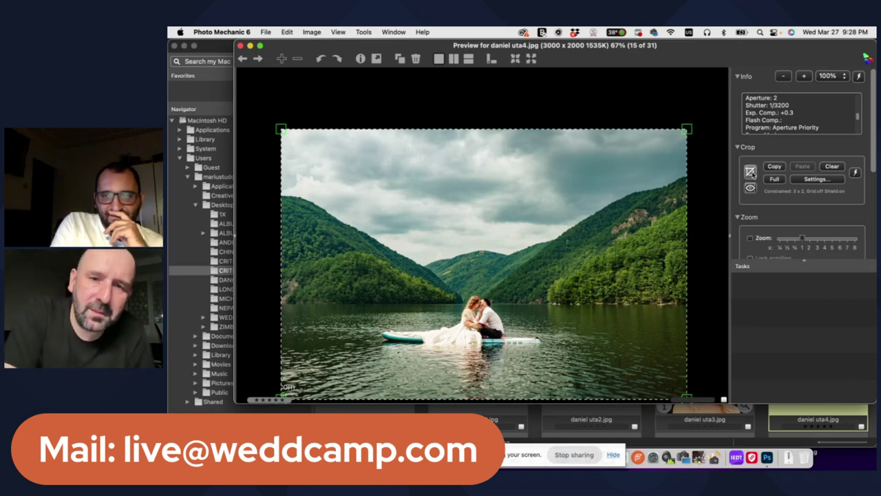
click(832, 167)
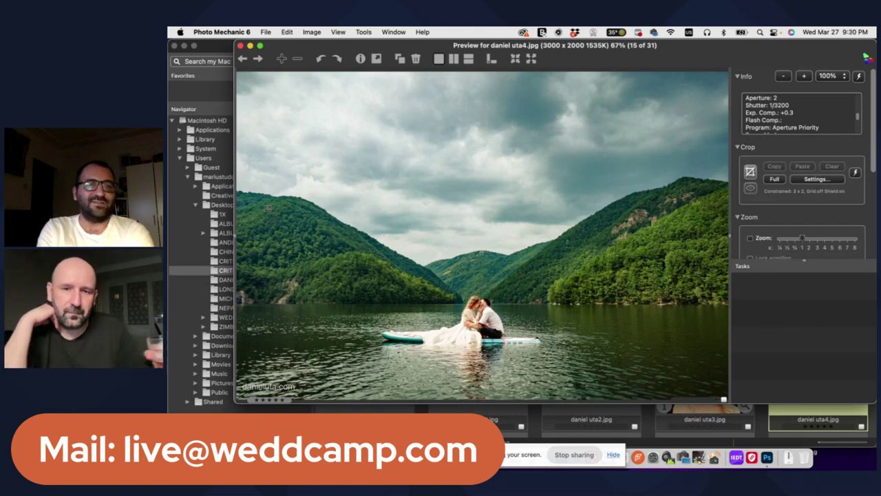
- Crop the lake photo on all sides to a 3:2 framing around the couple, and check its camera information
key(c)
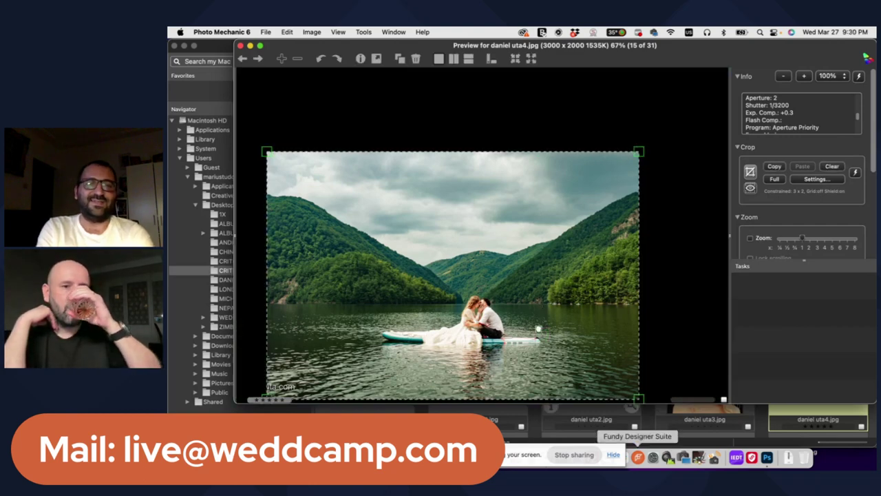
drag(558, 291, 551, 269)
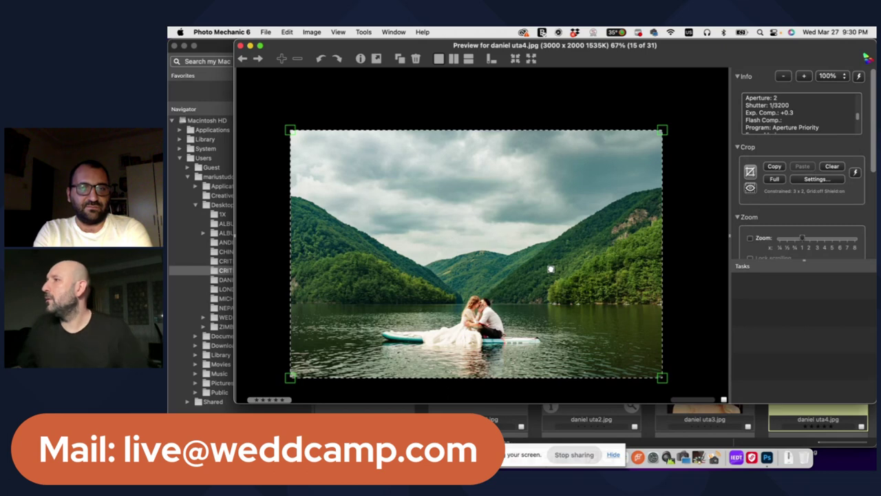
drag(532, 245, 664, 121)
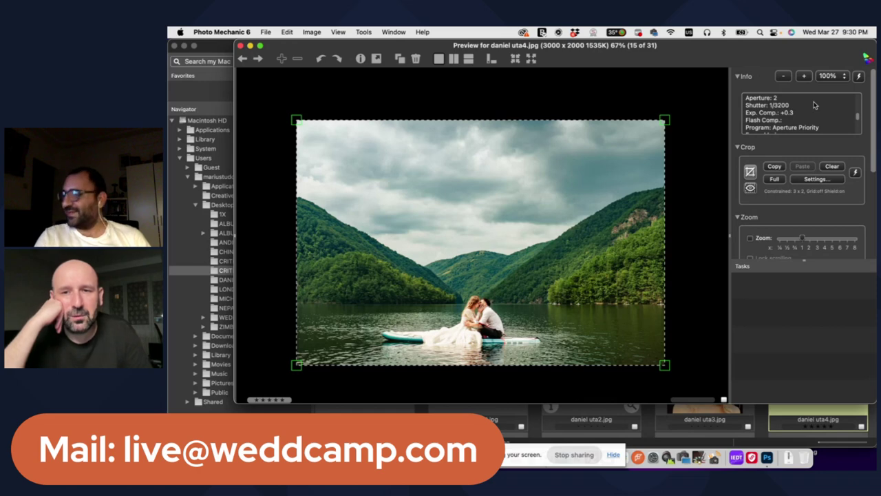
scroll(815, 106, down, 5)
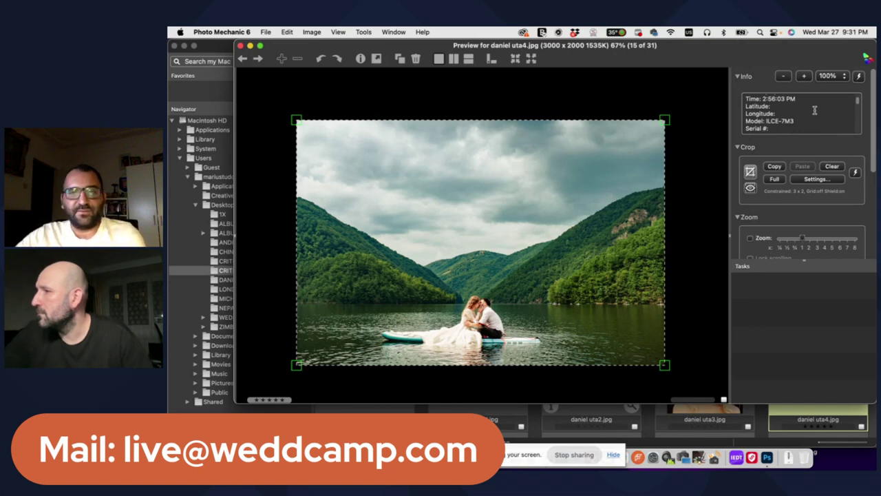
- Move on to daniel uta5.JPG and examine its camera model, focal length, ISO, aperture, shutter and exposure program
key(Right)
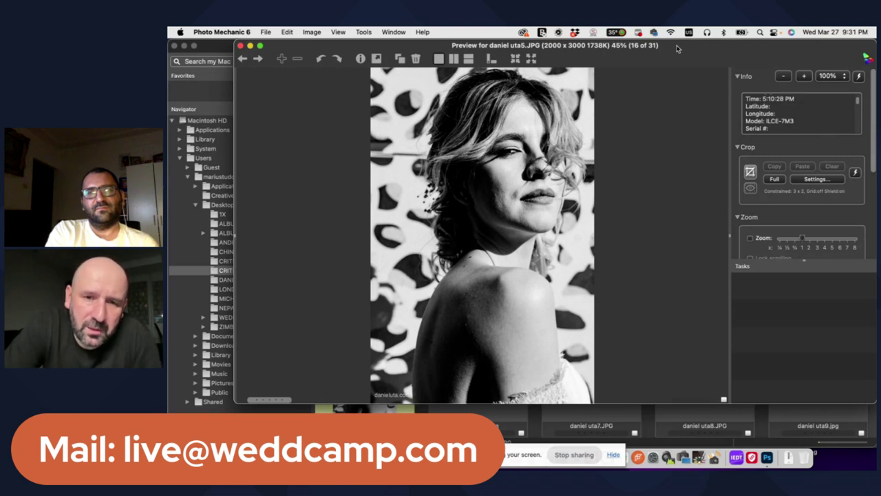
scroll(826, 110, down, 2)
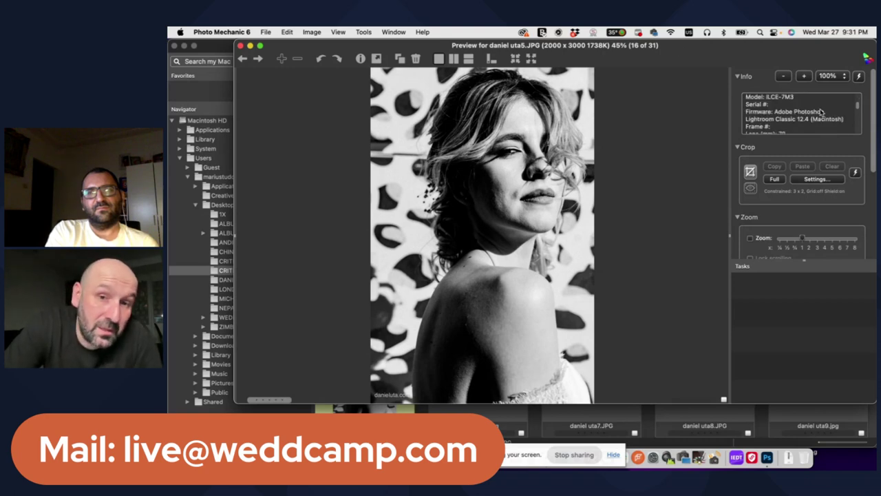
scroll(820, 111, down, 2)
scroll(821, 112, down, 1)
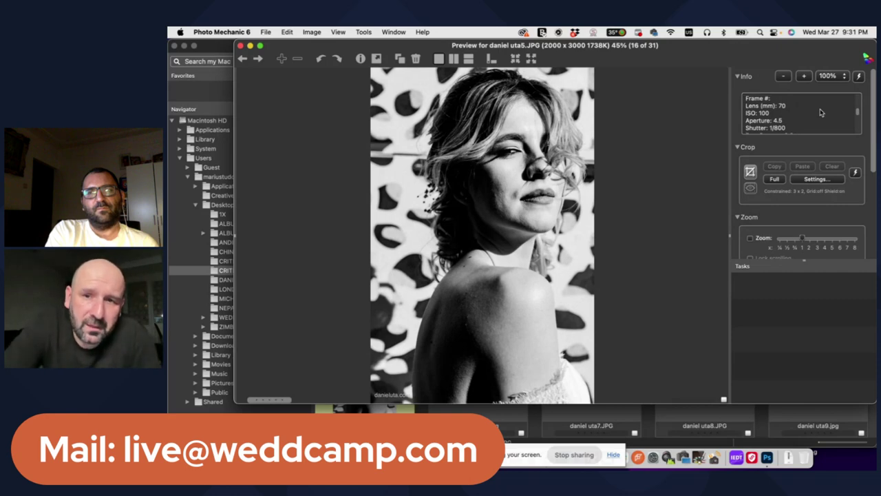
scroll(821, 112, down, 2)
scroll(821, 112, down, 2)
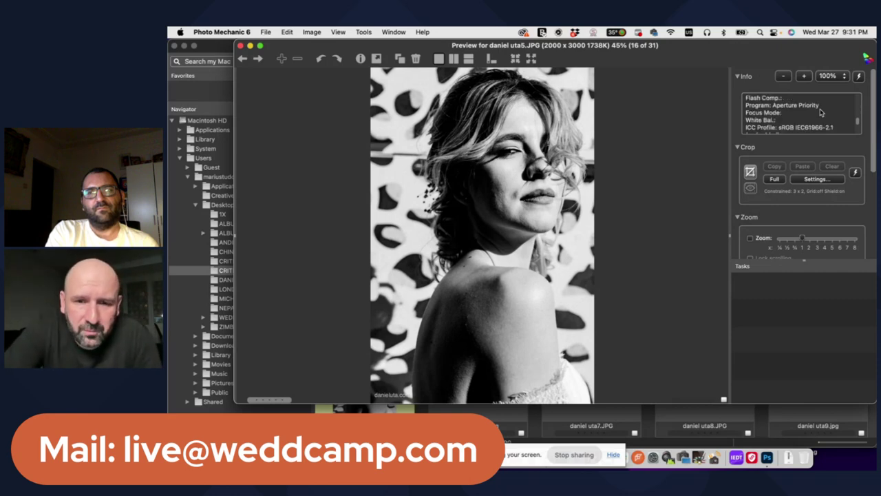
scroll(821, 112, down, 2)
scroll(820, 110, up, 5)
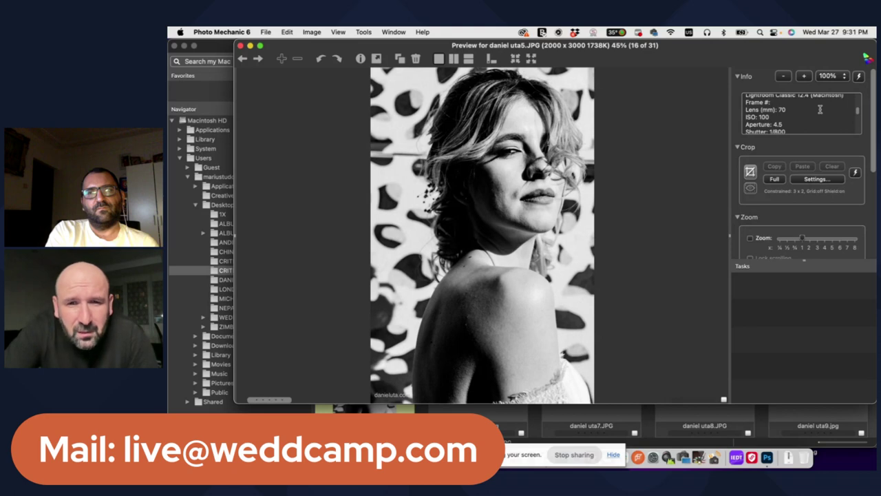
scroll(820, 109, up, 2)
scroll(820, 109, up, 3)
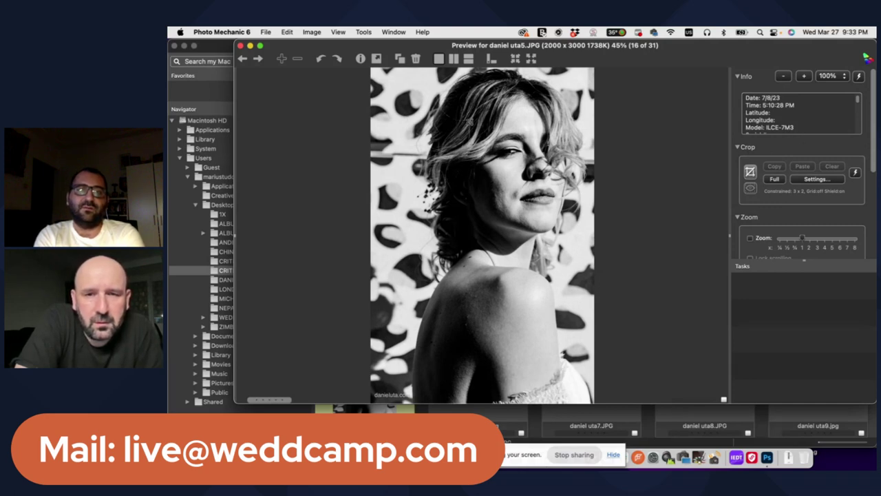
key(c)
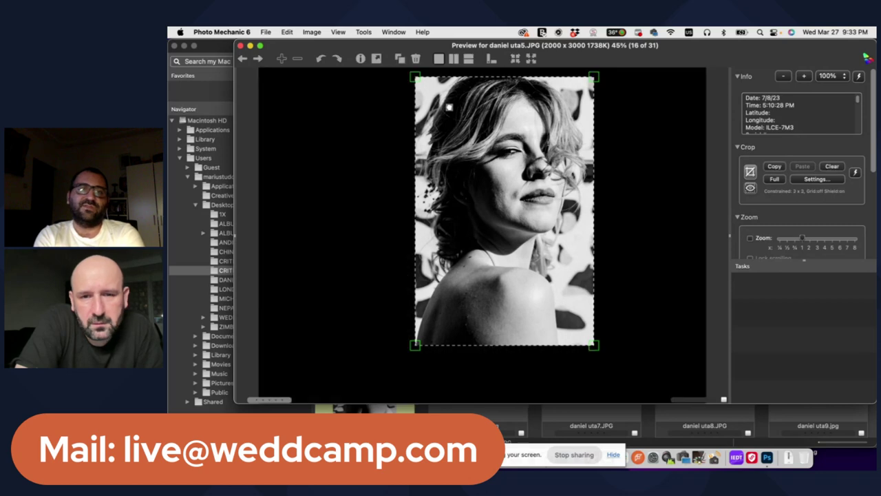
drag(415, 77, 405, 64)
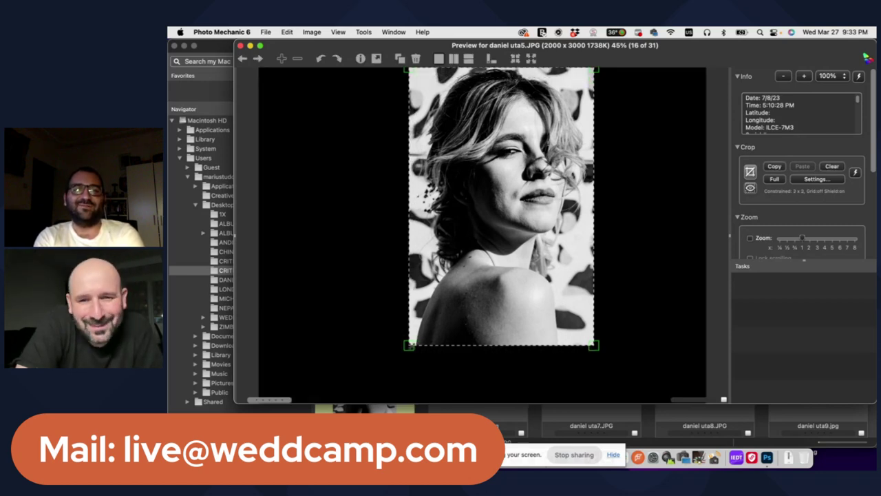
drag(409, 345, 370, 401)
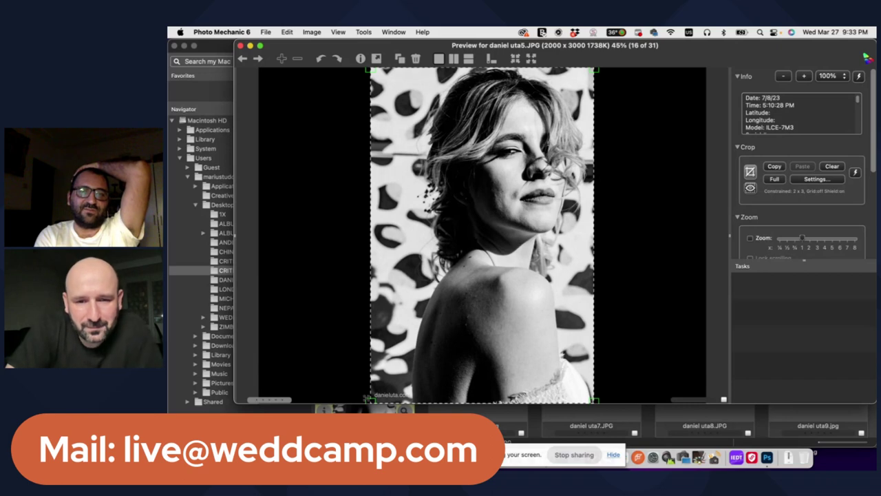
drag(370, 401, 411, 361)
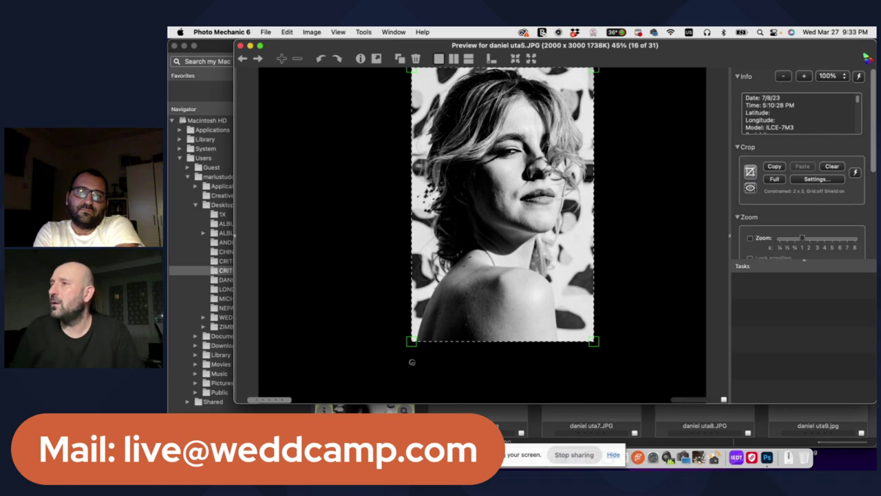
key(Right)
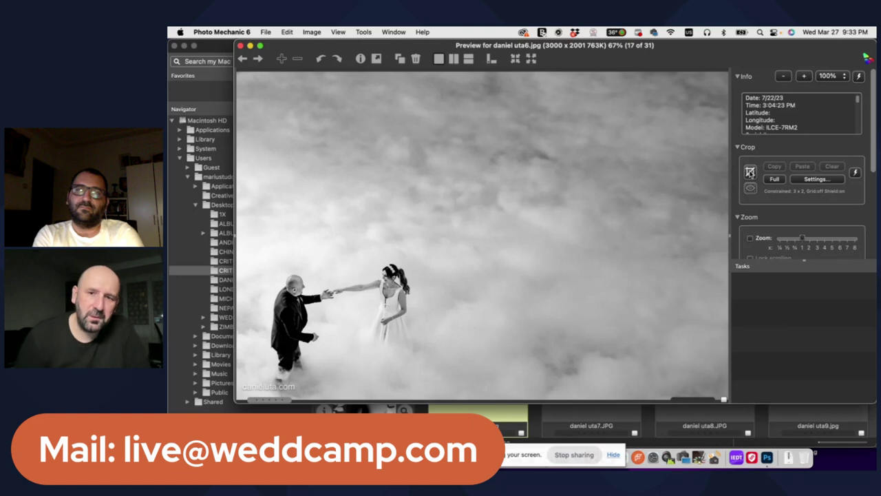
click(751, 172)
drag(241, 77, 718, 395)
drag(620, 337, 602, 335)
drag(713, 77, 657, 88)
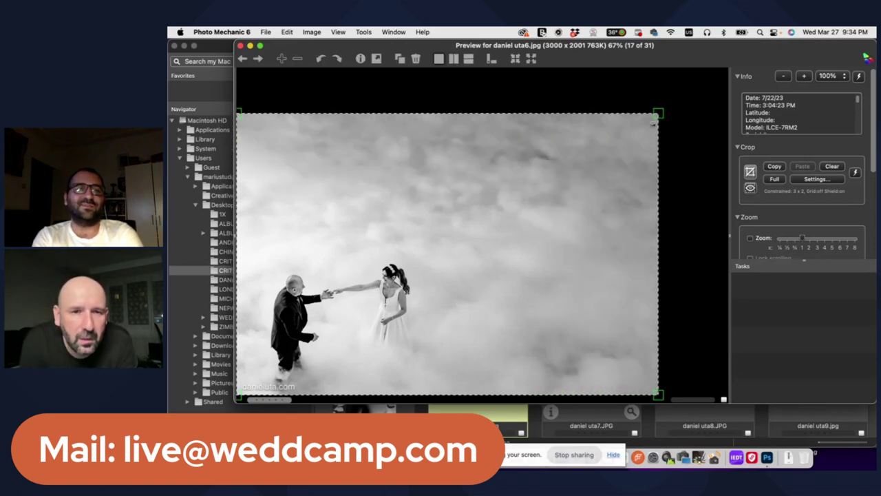
drag(653, 122, 769, 62)
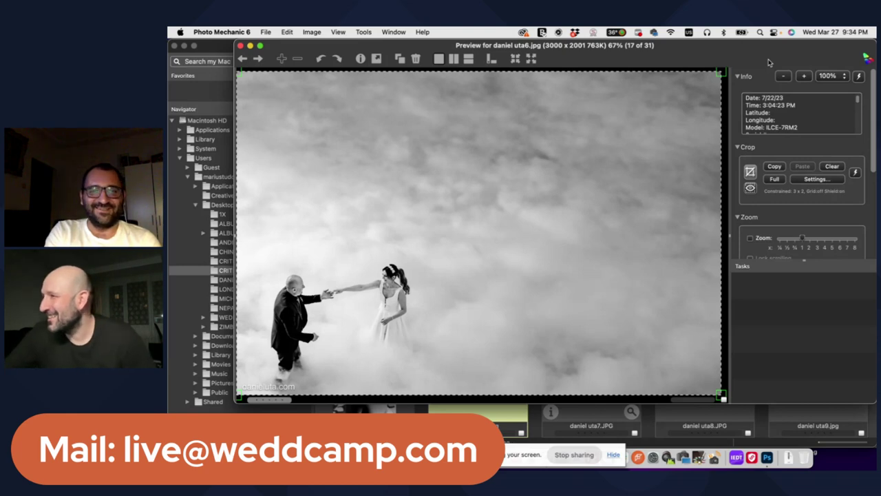
key(Right)
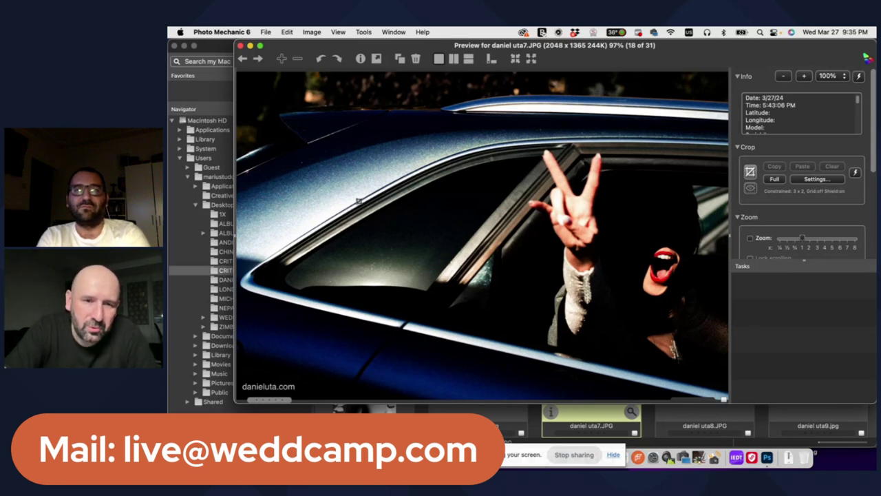
- Crop the car photo to a 3:2 framing that trims the roof above and the rear bodywork, keeping the raised hand and face
click(750, 171)
drag(340, 140, 728, 399)
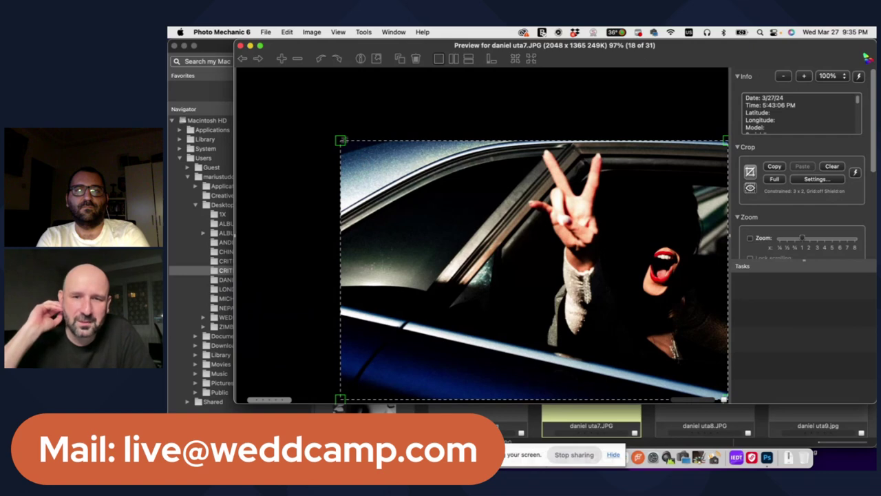
drag(340, 140, 314, 147)
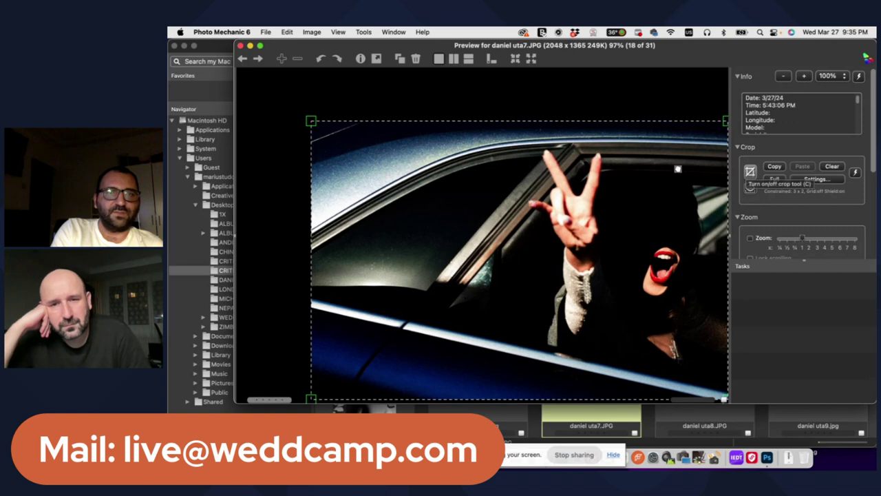
- Close the preview, switch to Photoshop's Camera Raw with daniel uta7.JPG, and set Exposure to -1.15 and Highlights to +1
click(240, 46)
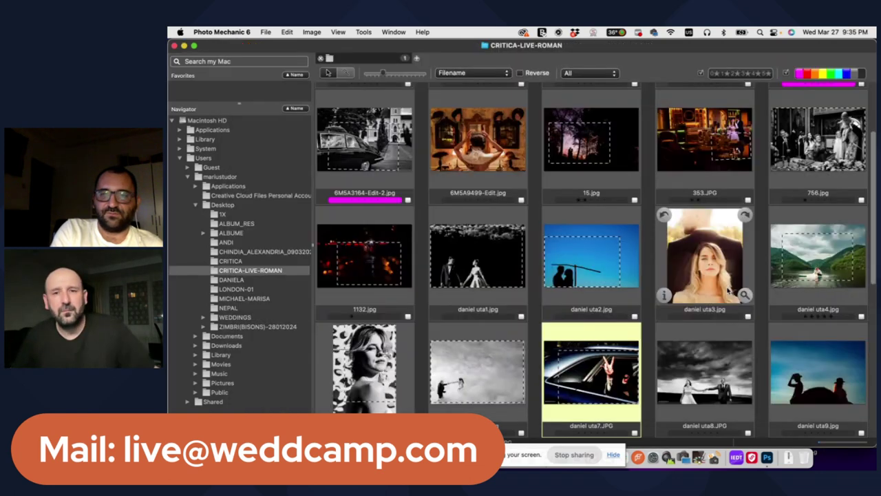
click(767, 457)
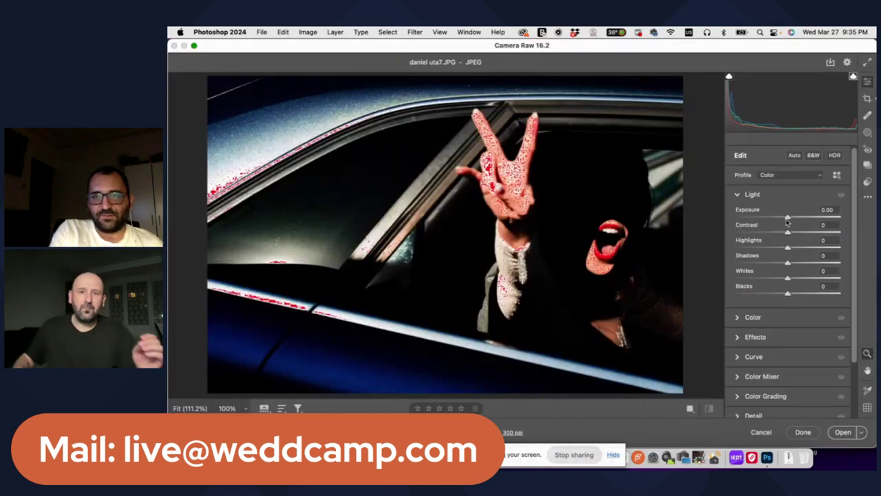
drag(787, 217, 788, 252)
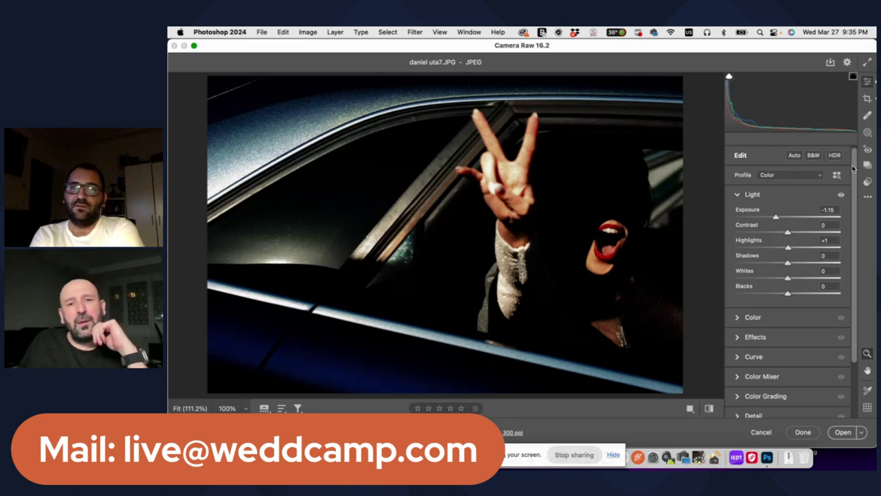
- Darken the edges of the car photo with a Vignette of -18
scroll(805, 296, down, 1)
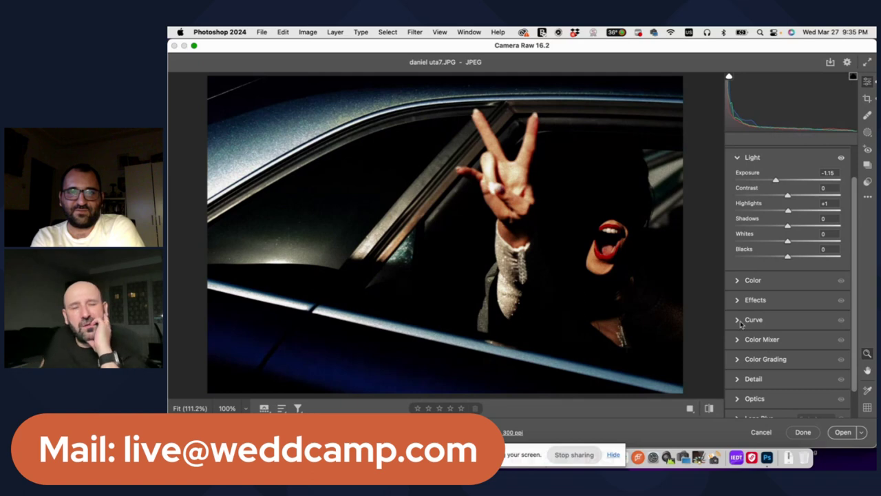
mouse_move(739, 318)
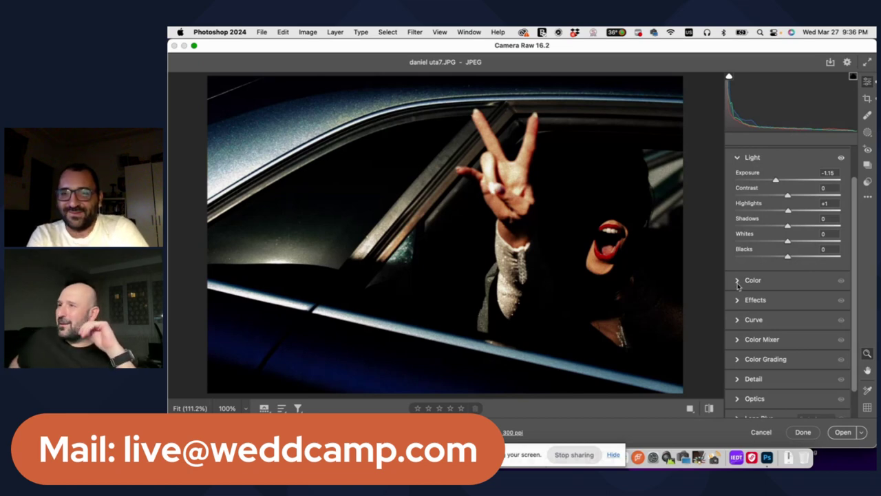
scroll(739, 319, down, 2)
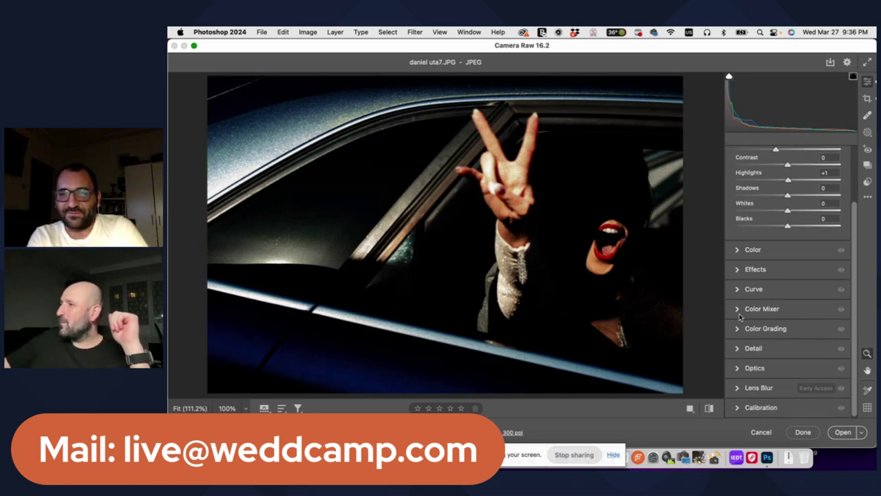
scroll(740, 316, up, 2)
scroll(739, 317, up, 1)
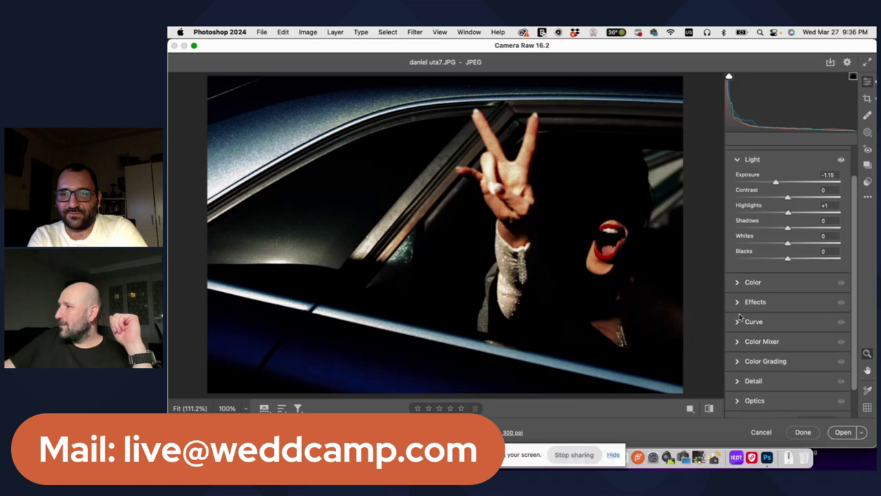
click(738, 302)
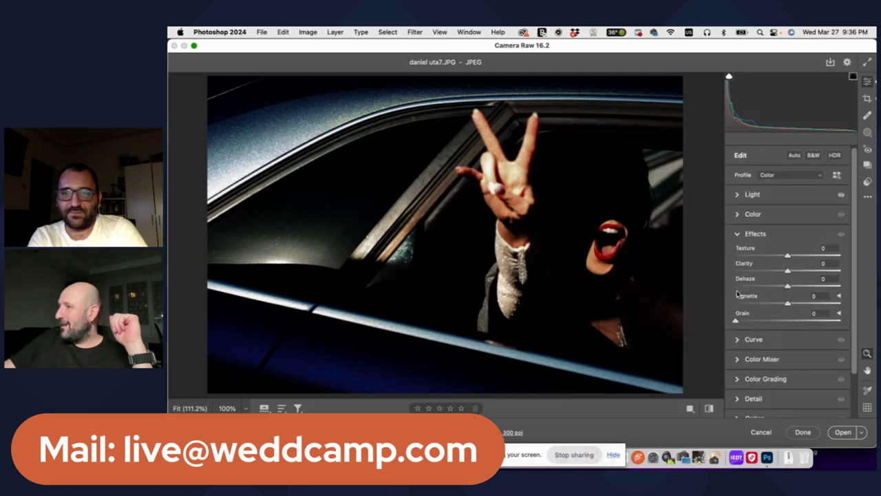
click(776, 303)
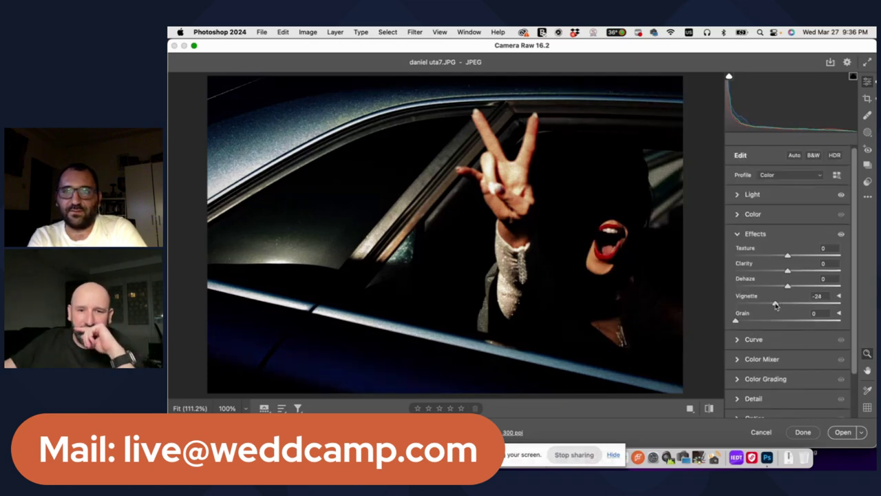
drag(775, 305, 778, 304)
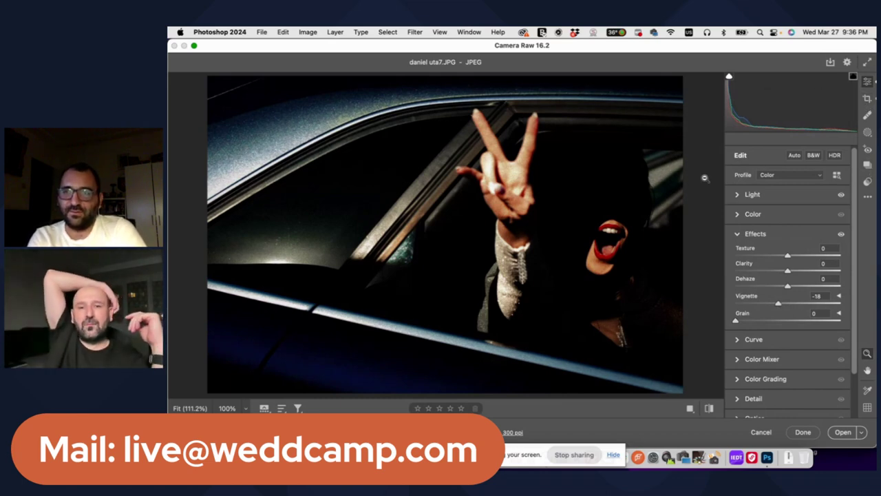
- Create a background mask that covers the car around the passenger
click(868, 183)
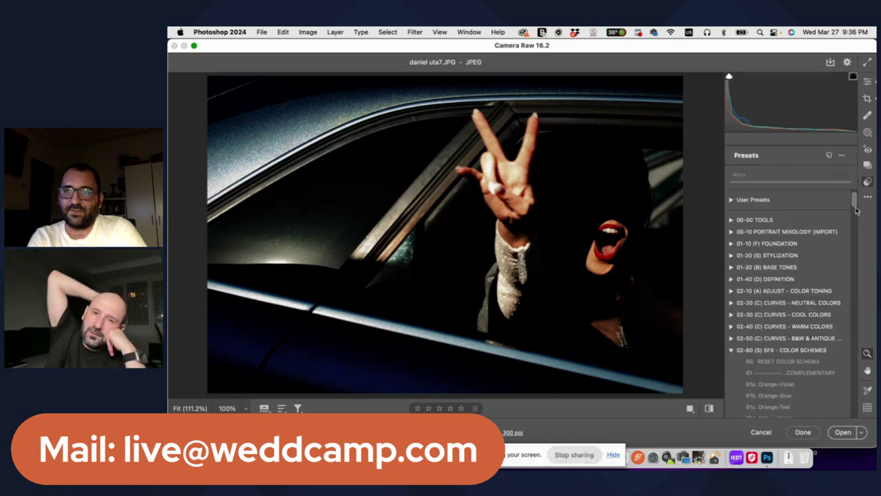
click(868, 132)
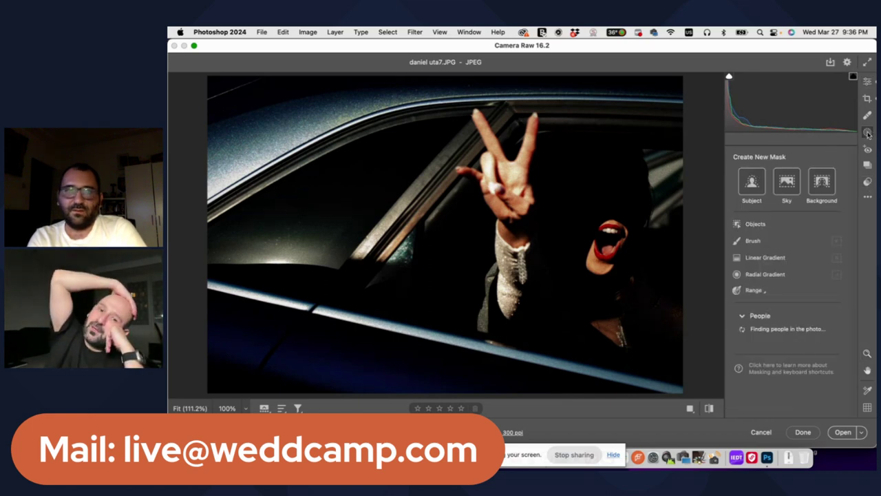
click(868, 133)
click(395, 141)
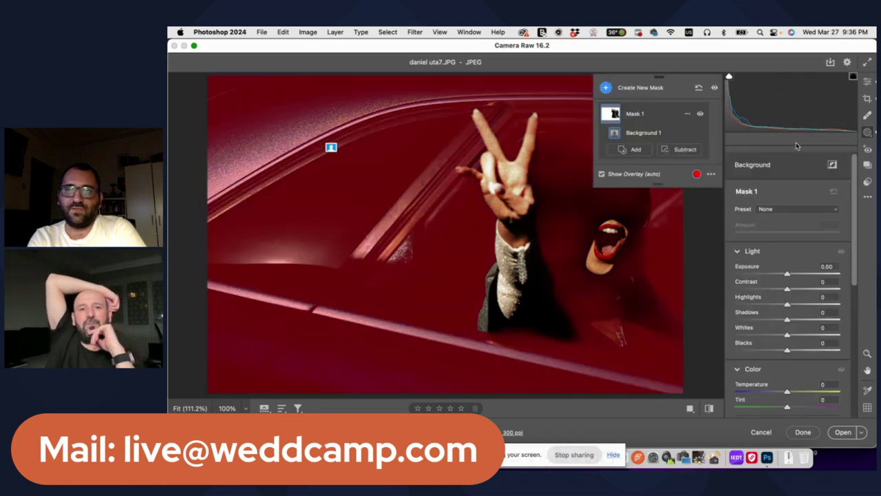
click(868, 132)
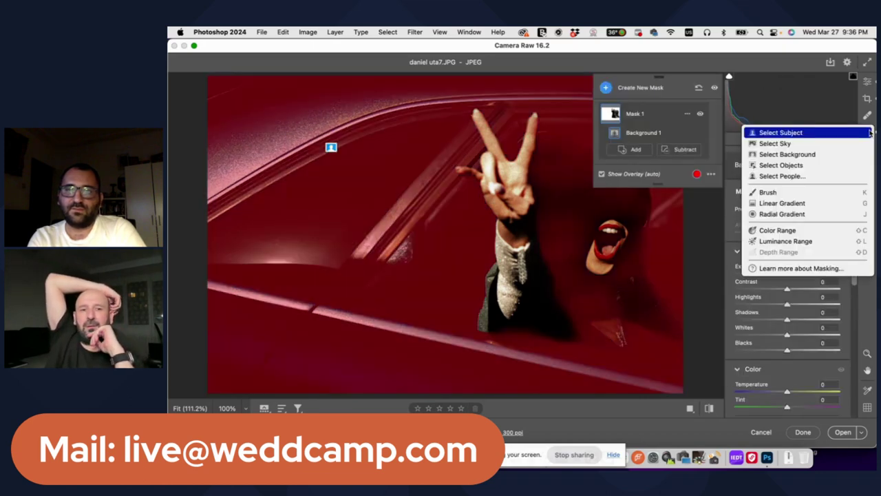
click(838, 144)
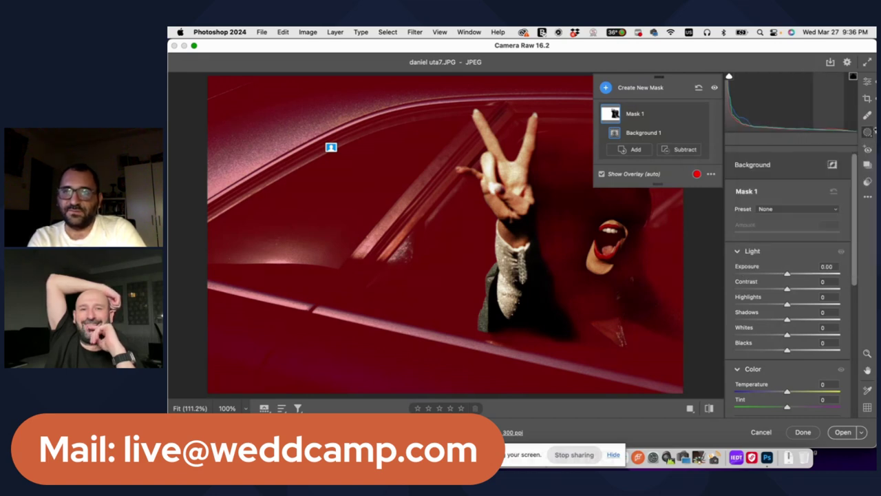
- Add a diagonal linear gradient mask over the rear of the car up to the hand, with Highlights -32 and Exposure -0.25
click(867, 135)
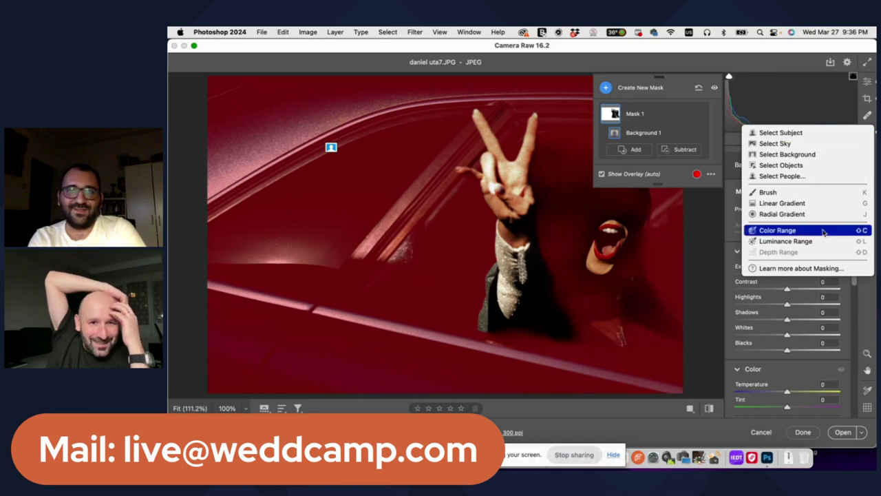
click(810, 204)
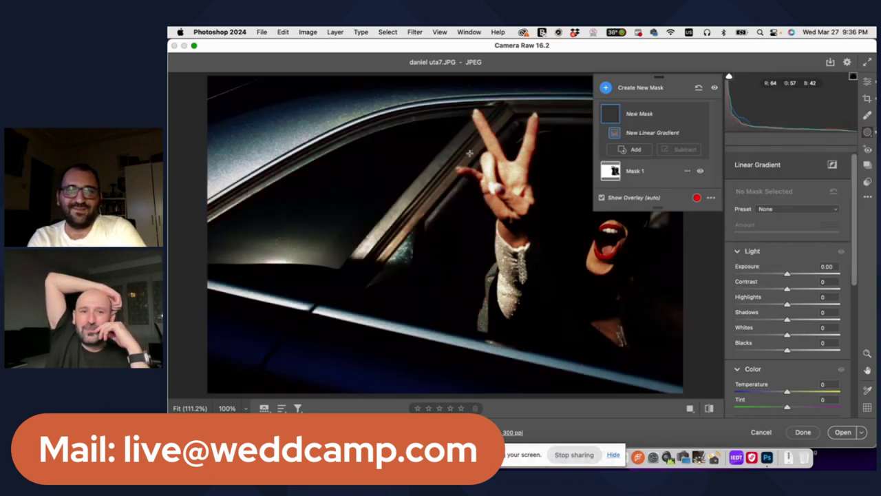
drag(408, 153, 474, 196)
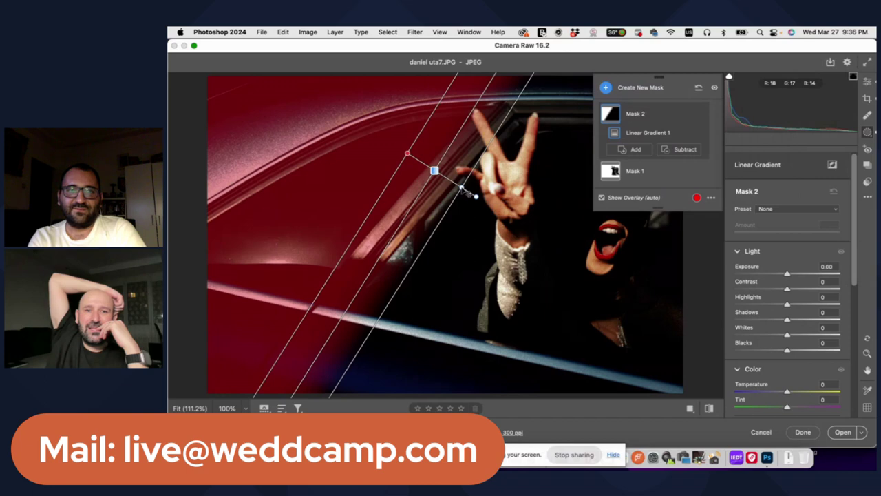
click(773, 305)
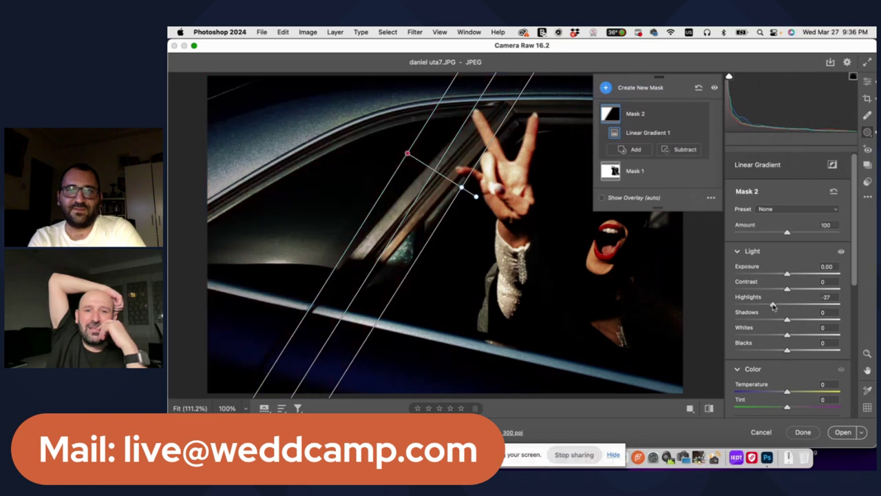
drag(773, 305, 770, 304)
click(787, 274)
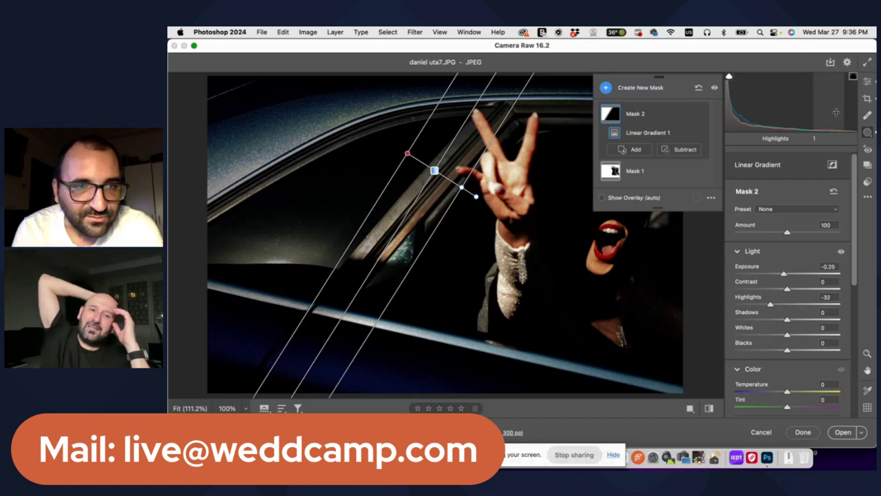
- Set the overall Exposure of the car photo to -1.45
click(867, 82)
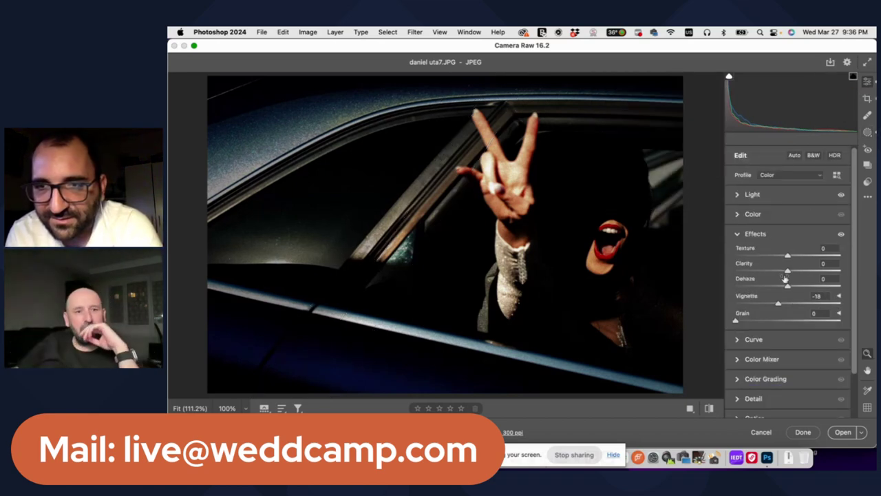
click(738, 198)
drag(787, 218, 772, 218)
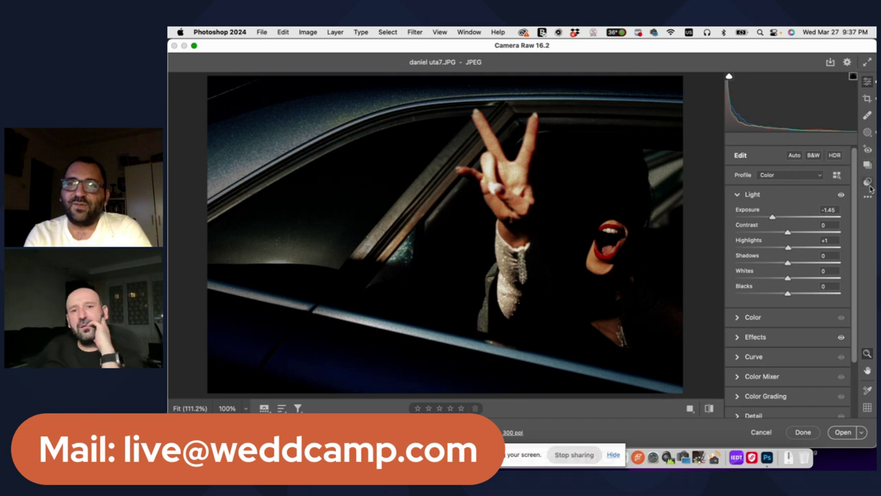
- Add a brush mask with Exposure +0.70 over the passenger's chin and leave masking
click(868, 116)
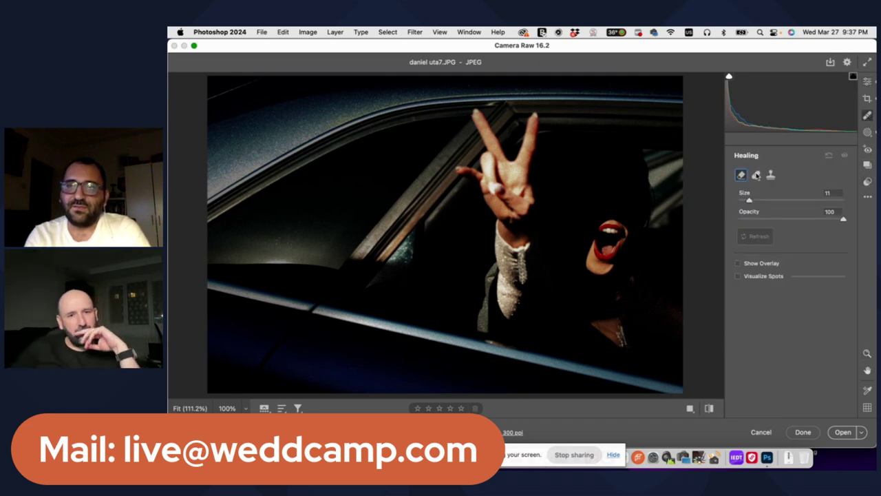
click(867, 181)
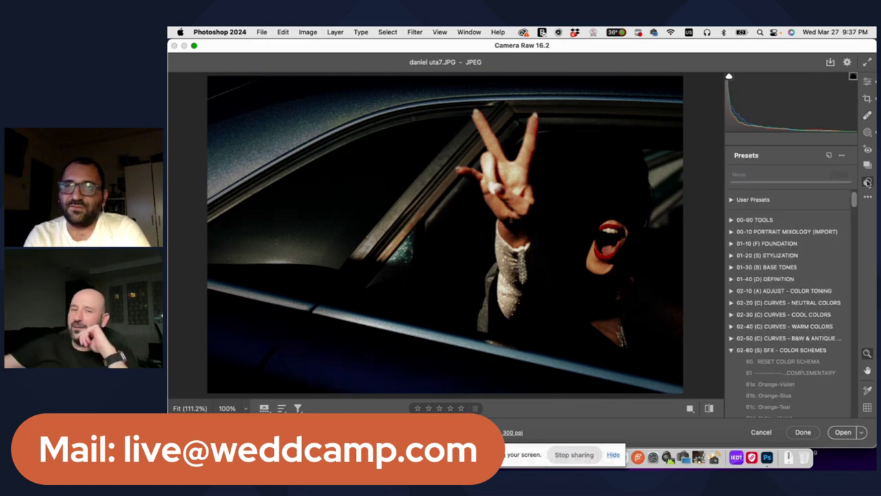
click(866, 132)
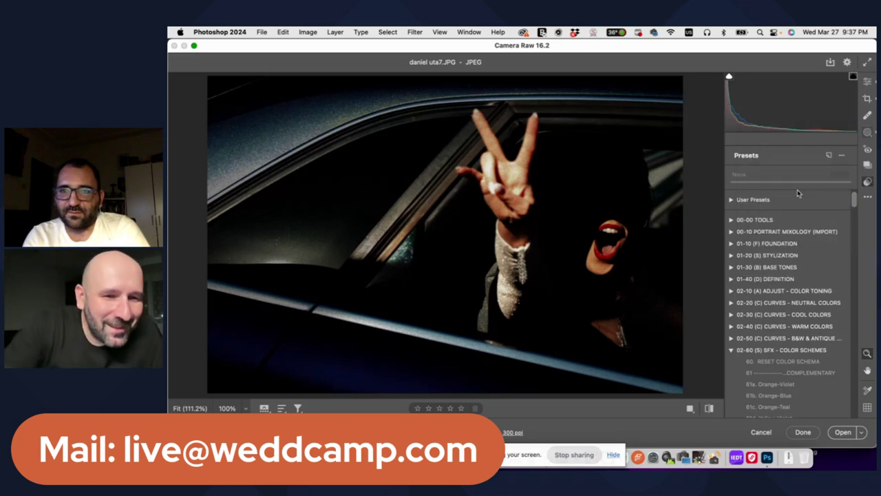
click(798, 194)
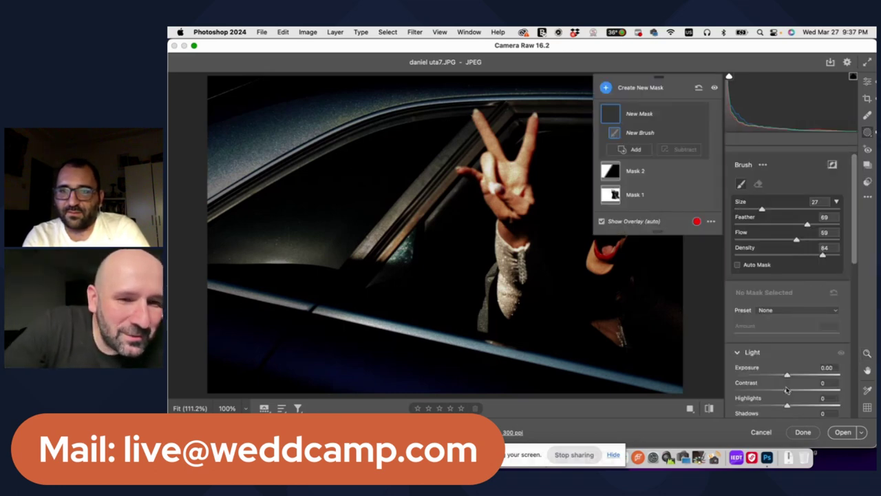
drag(787, 374, 796, 376)
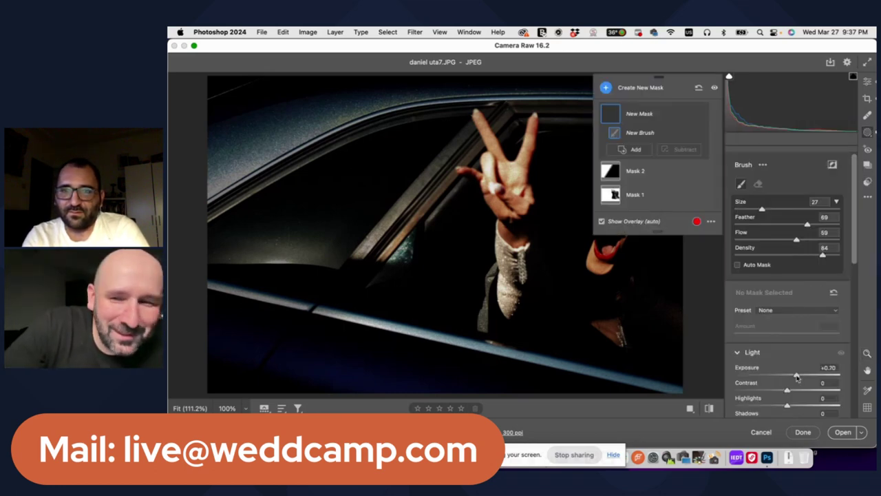
click(616, 269)
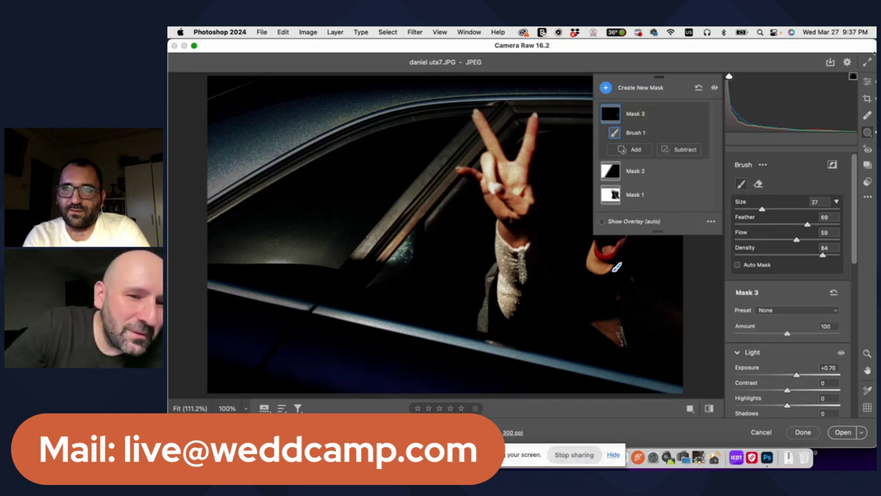
click(868, 82)
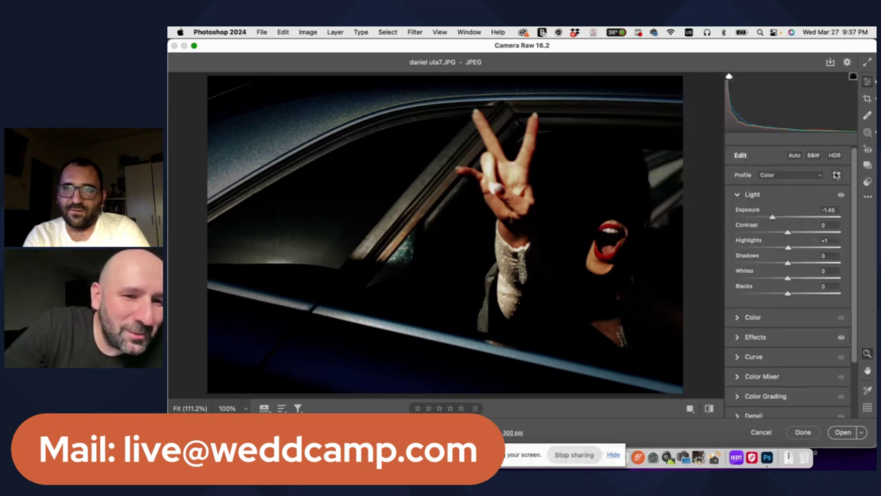
click(867, 182)
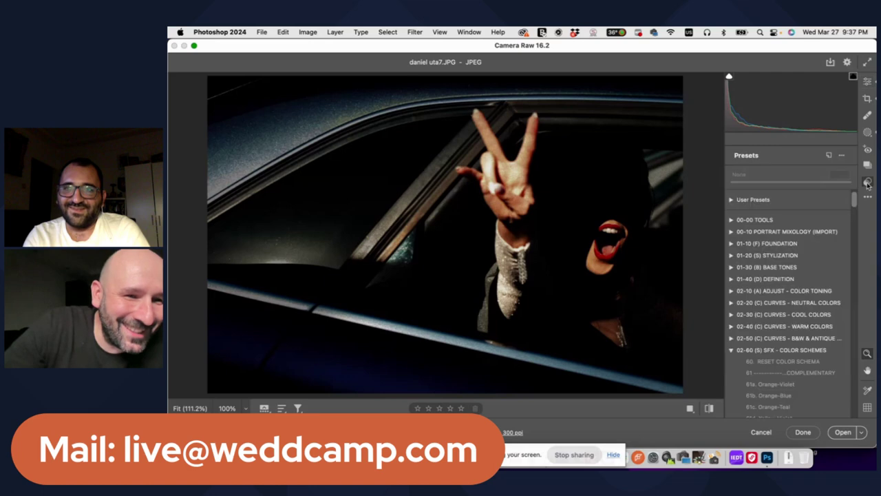
- Add a brush mask over the passenger's neck and chest with Highlights +34
click(868, 134)
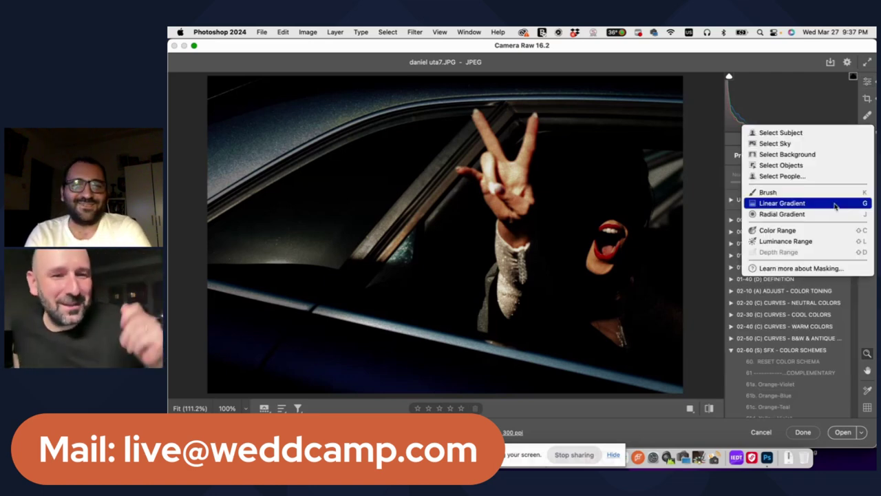
click(812, 193)
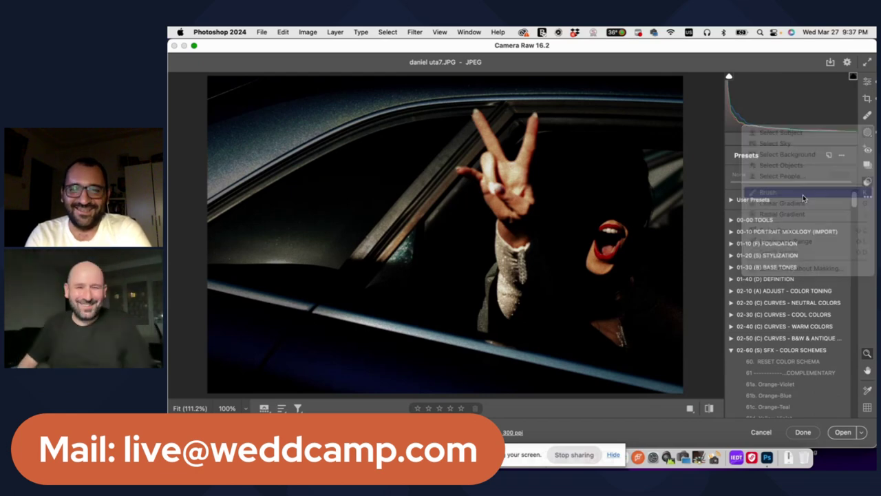
mouse_move(610, 280)
mouse_down()
mouse_move(590, 285)
mouse_move(615, 261)
mouse_up()
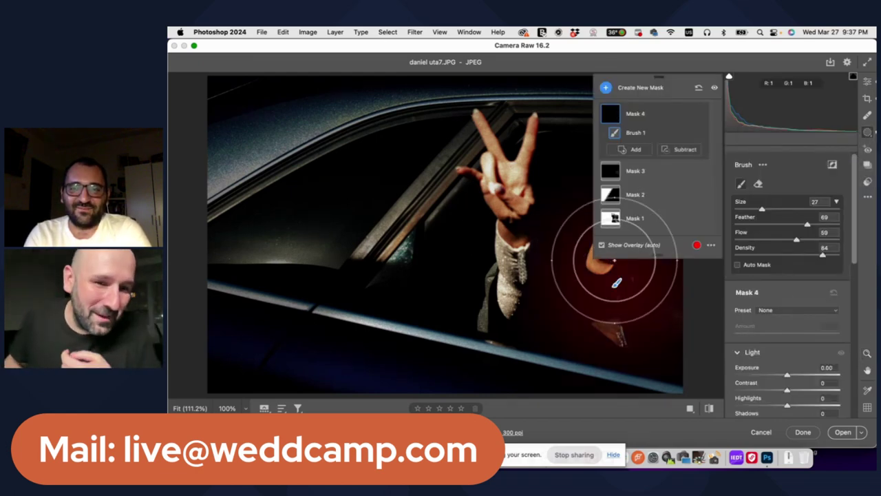
click(799, 407)
drag(799, 407, 806, 407)
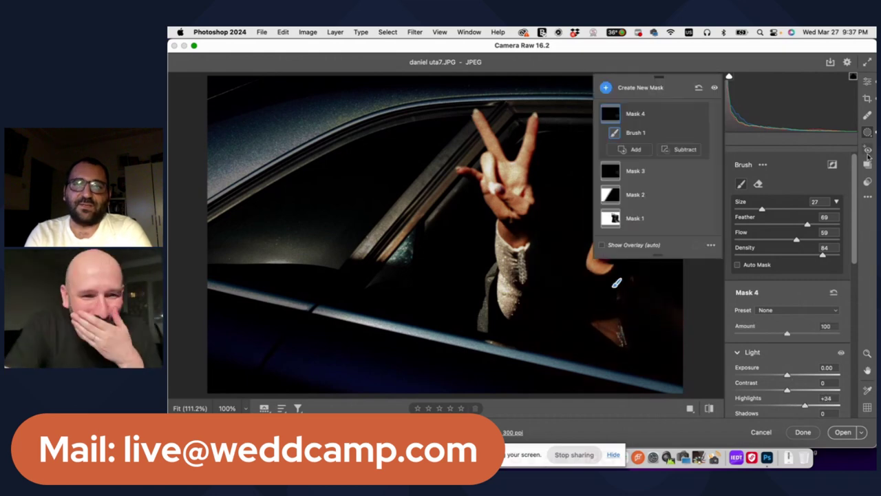
- Set the overall Exposure of the car photo to -1.10 and finish the Camera Raw edit
click(868, 82)
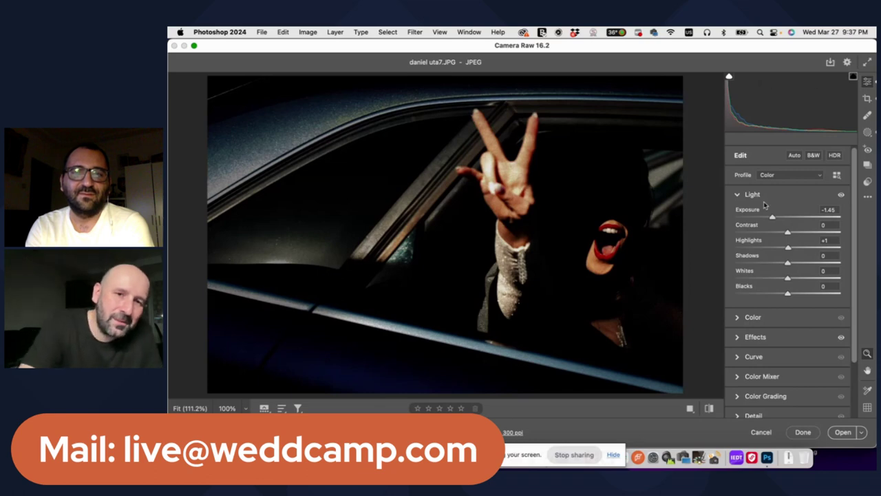
drag(772, 217, 776, 218)
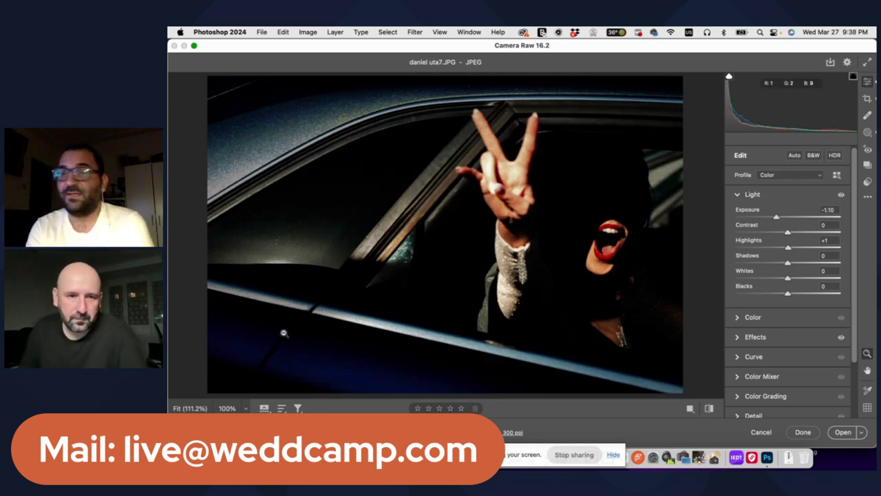
click(811, 433)
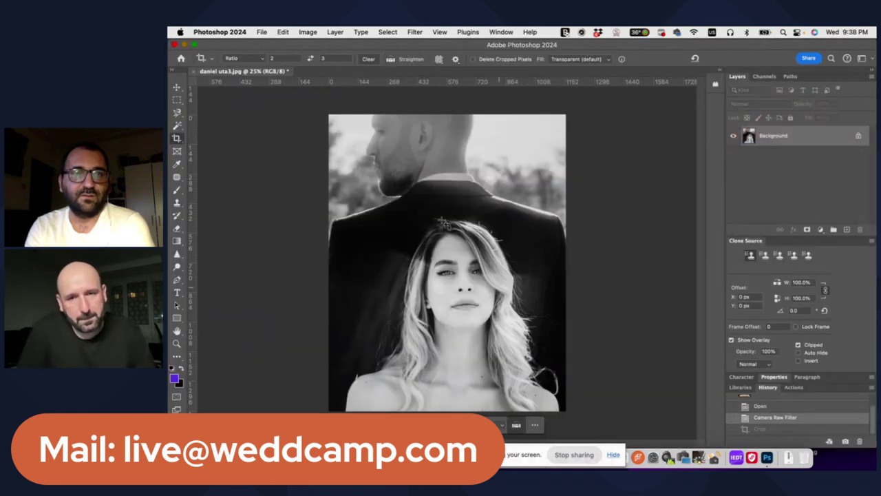
- Close the open black-and-white couple portrait and switch to Photo Mechanic
click(194, 73)
click(534, 213)
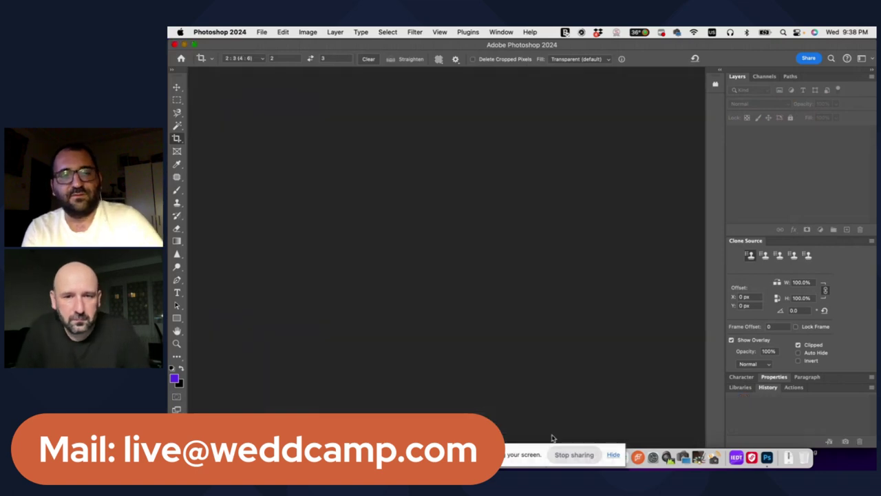
key(super+Tab)
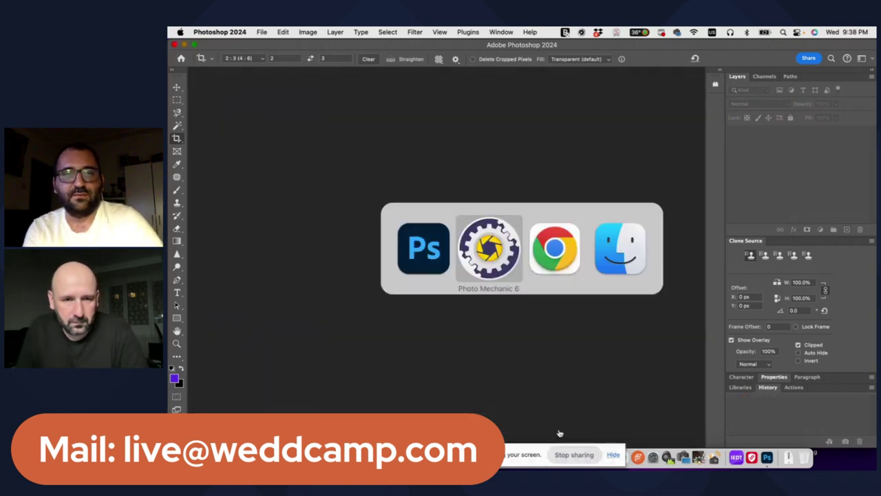
key(super+Tab)
key(super+Tab)
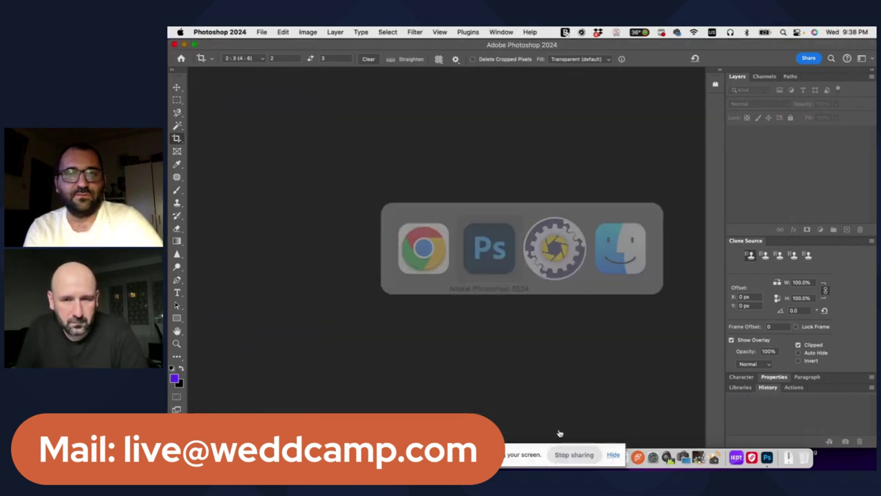
key(super+Tab)
key(super+Tab)
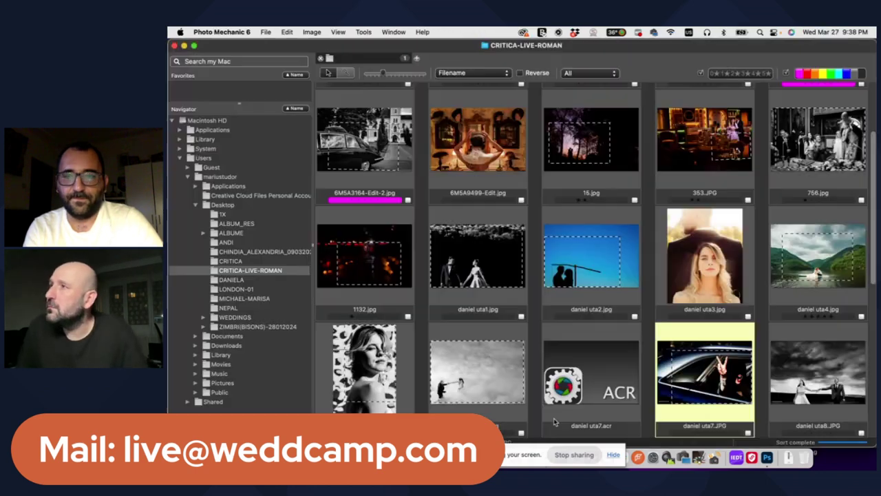
- Preview the edited car photo and tighten its crop by trimming the top and right edges
double_click(707, 359)
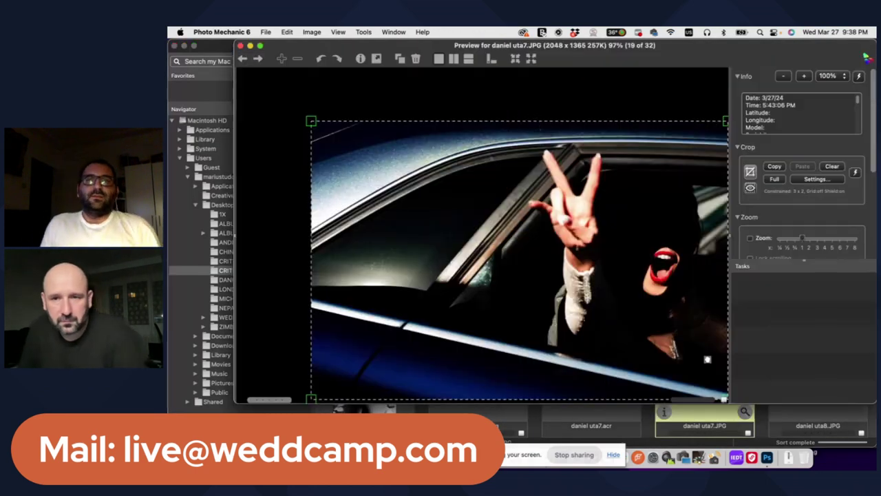
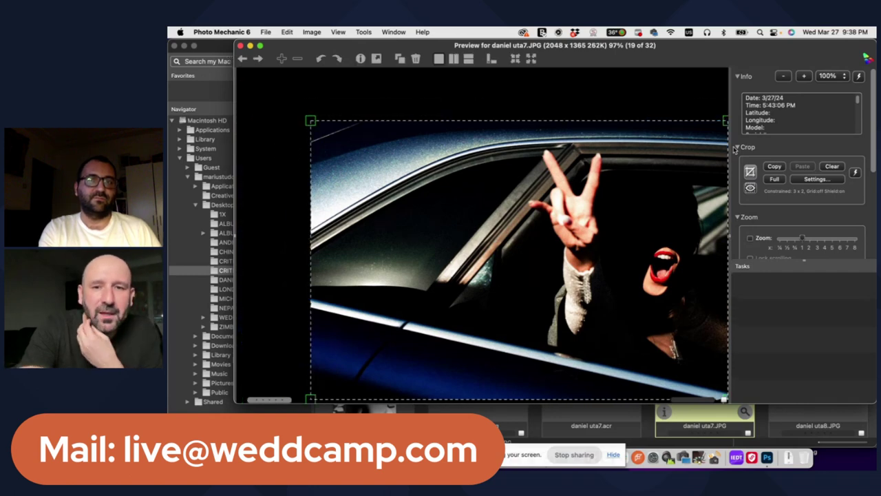
drag(726, 121, 696, 142)
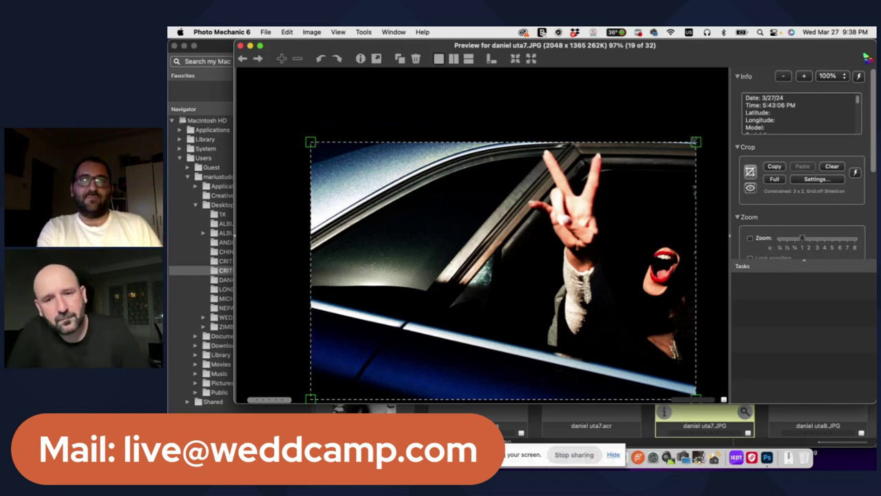
- Go to the black-and-white photo of the couple under storm clouds and check its camera information
key(Right)
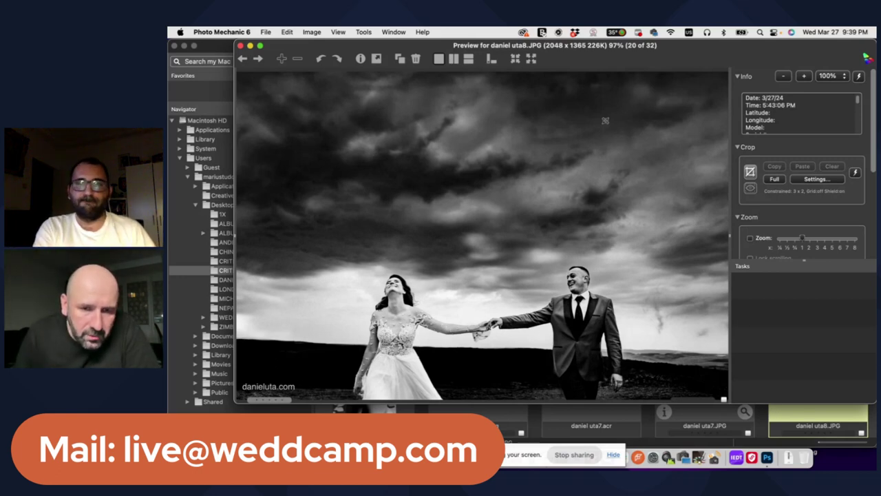
scroll(827, 116, down, 2)
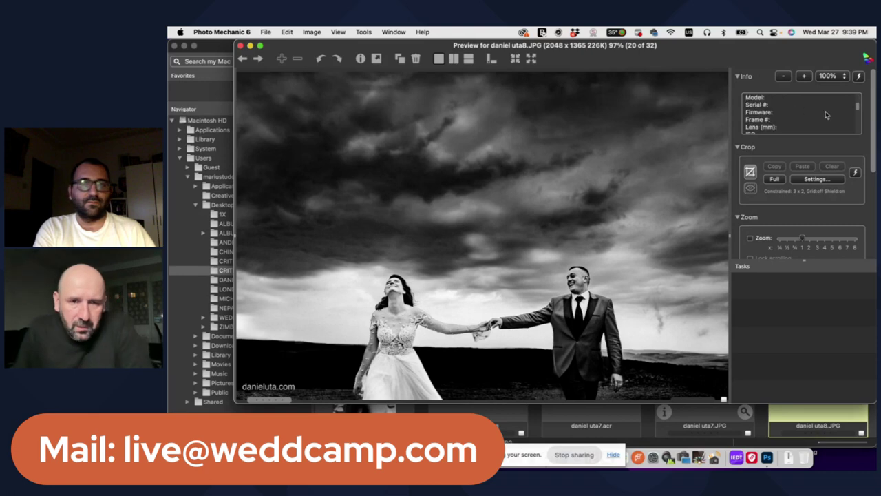
scroll(827, 115, up, 2)
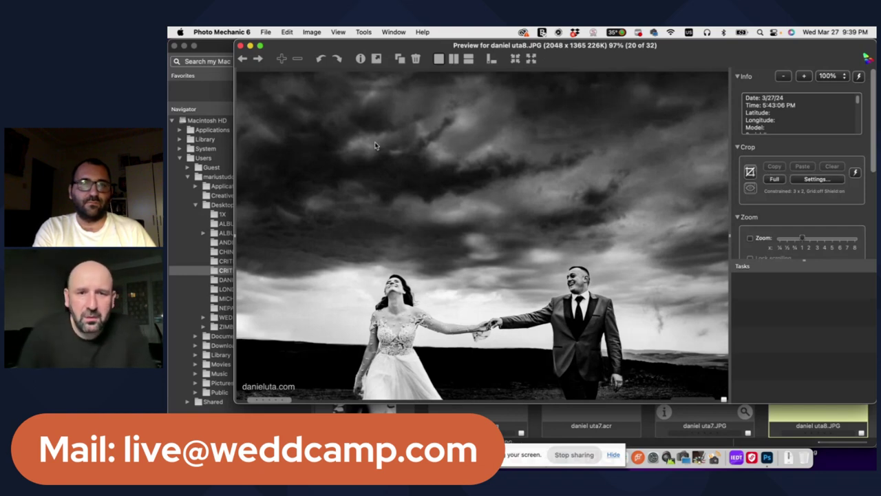
- Crop the storm-cloud couple photo at 3 x 2, trimming only a narrow strip from the left and top edges
click(750, 172)
drag(300, 144, 692, 397)
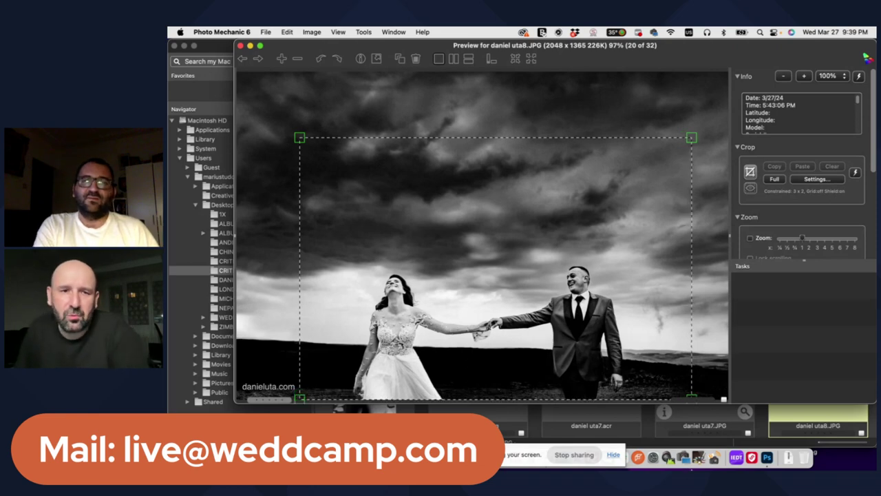
drag(690, 136, 737, 100)
drag(299, 113, 257, 84)
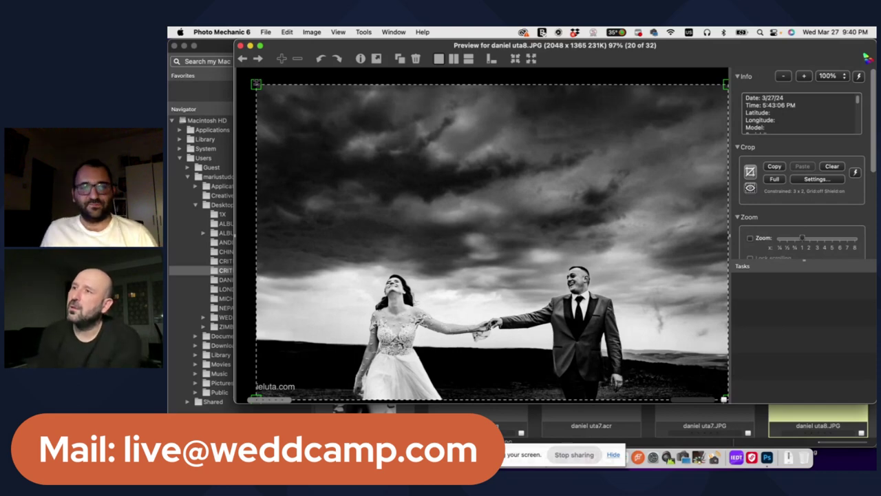
- Compare the storm-cloud couple photo with the hay-bale silhouette photo, ending on the silhouette
key(Right)
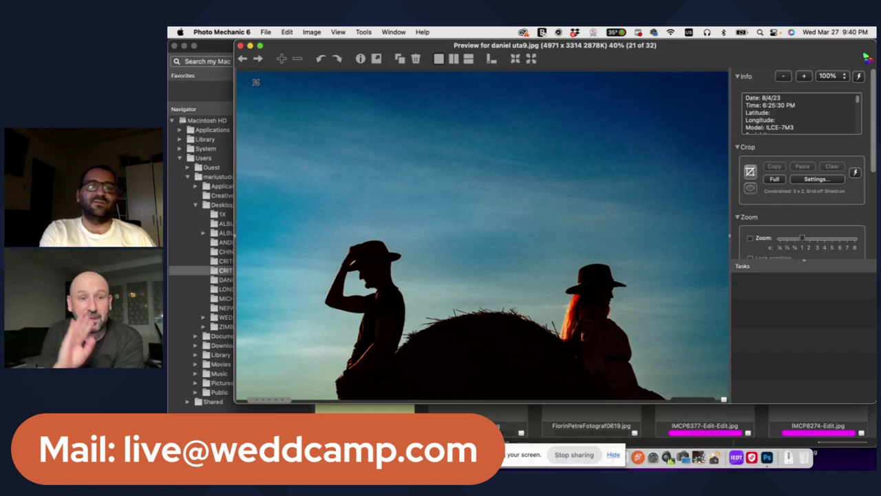
key(Left)
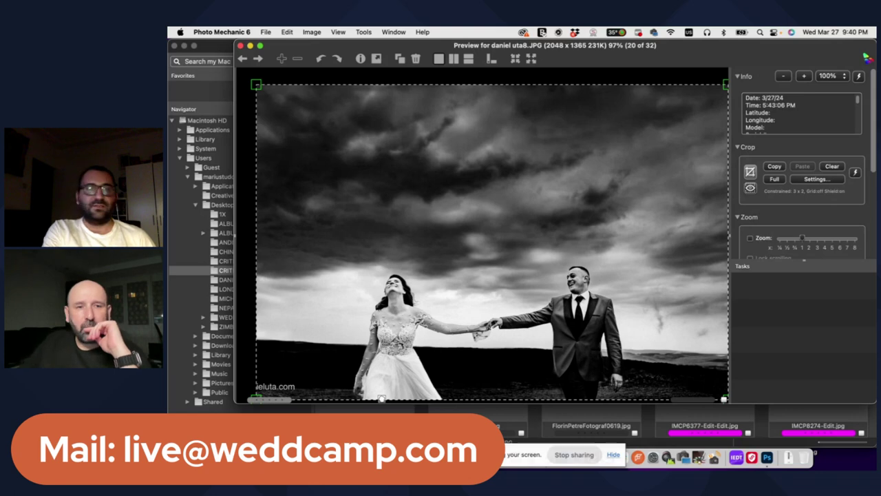
key(Right)
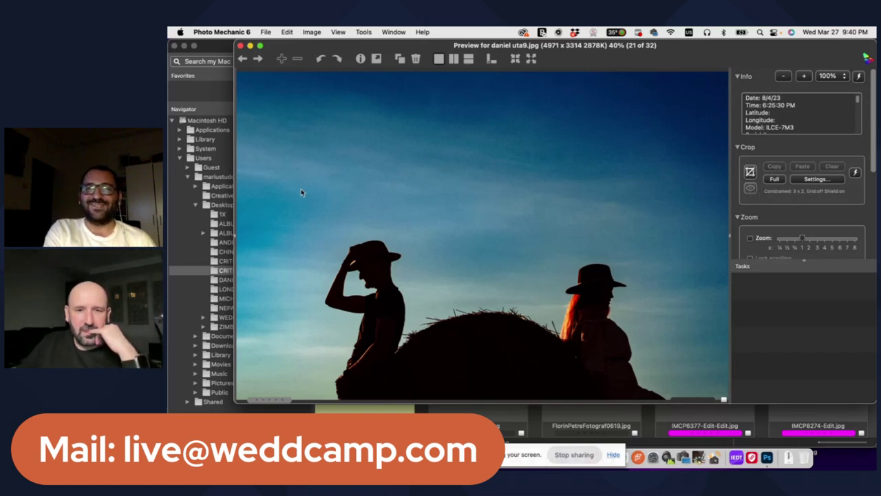
- Try a tighter 3 x 2 crop around the two silhouettes and the hay bale, and widen it back to the full frame
click(750, 171)
drag(288, 173, 634, 398)
drag(634, 166, 686, 160)
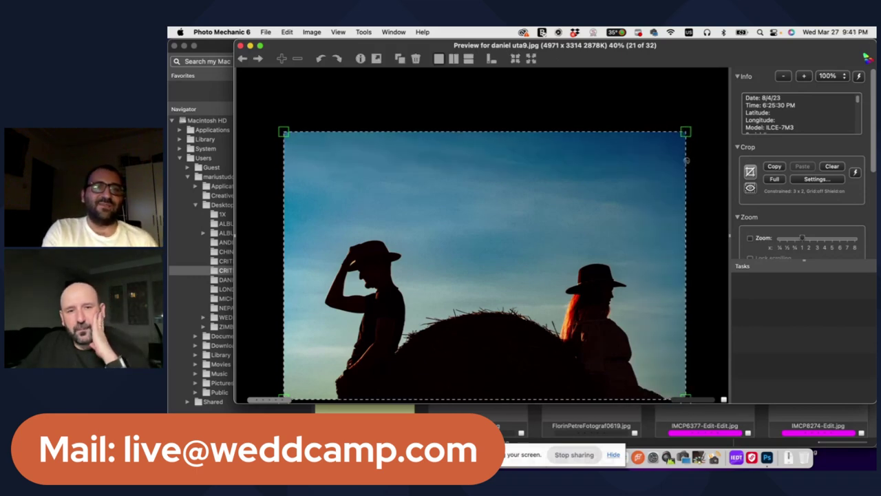
click(520, 86)
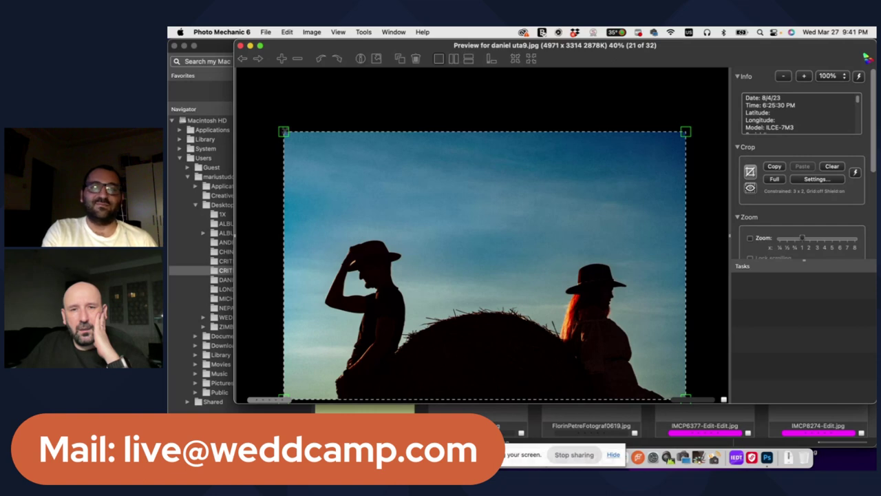
drag(283, 132, 238, 100)
drag(670, 78, 758, 80)
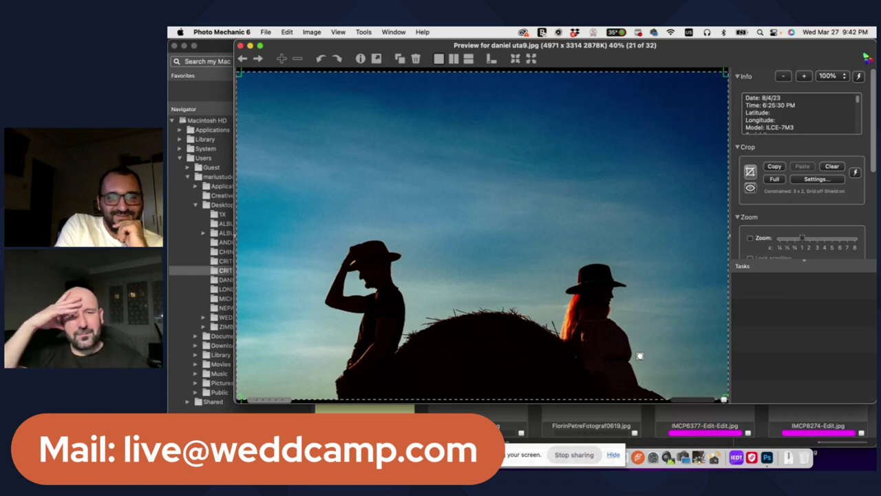
- Go to the sunflower-field couple photo and crop it slightly, trimming mainly the right and bottom edges
key(Right)
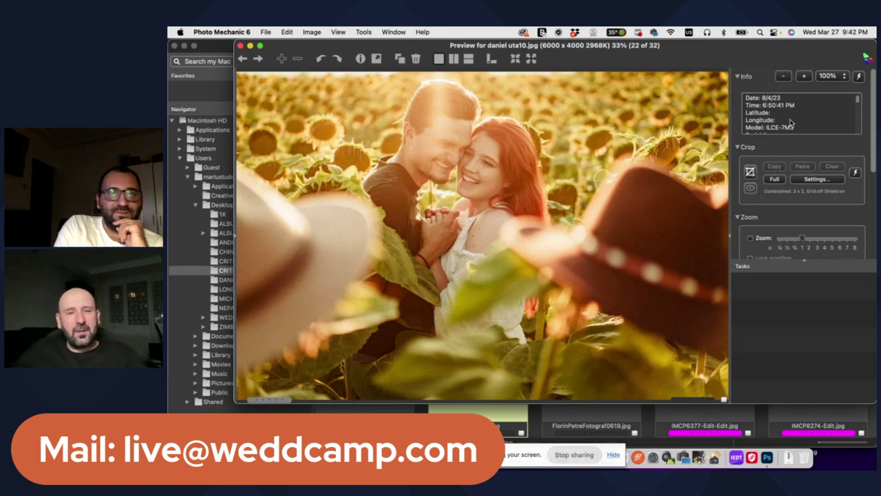
drag(241, 79, 698, 384)
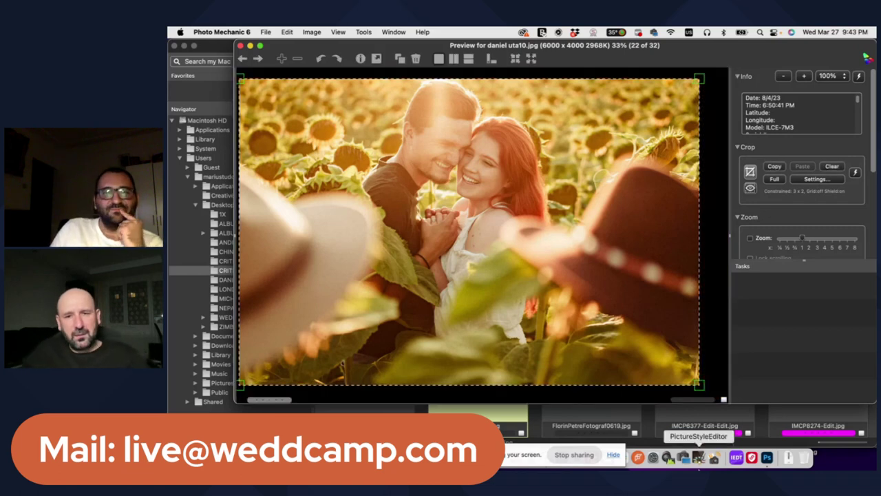